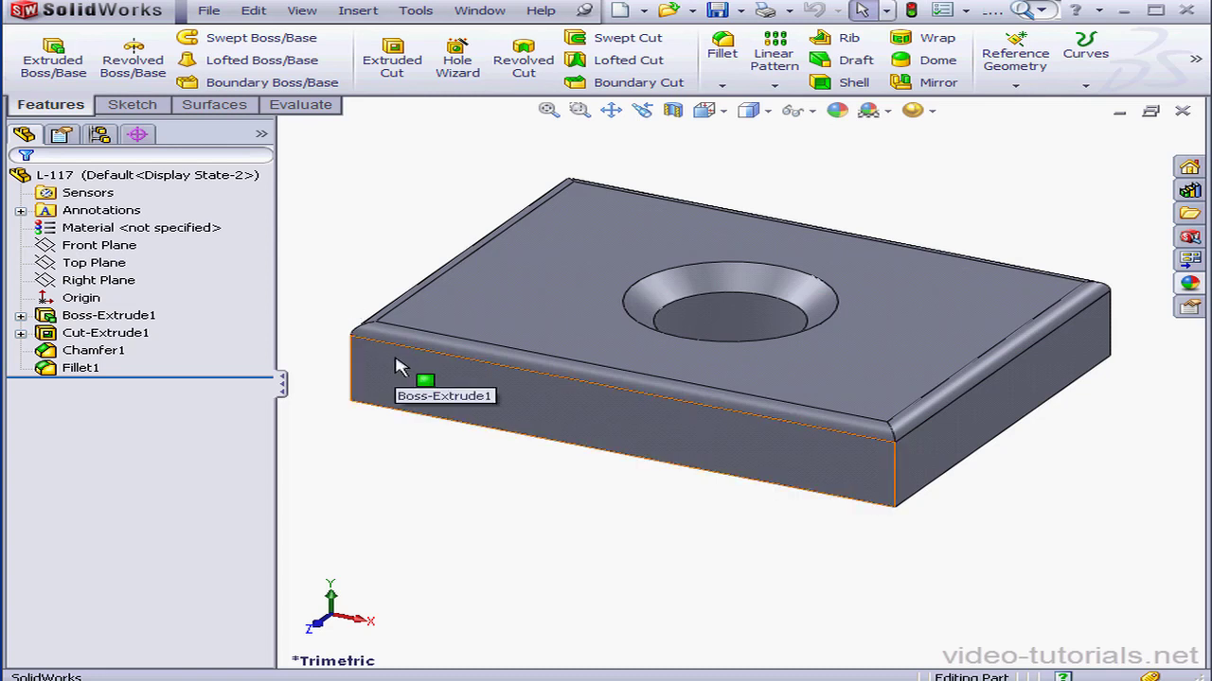
Add a configuration named Config-01 to part L-117, with "text" as both its description and its comment.
{"action": "left_click", "coordinate": [102, 135]}
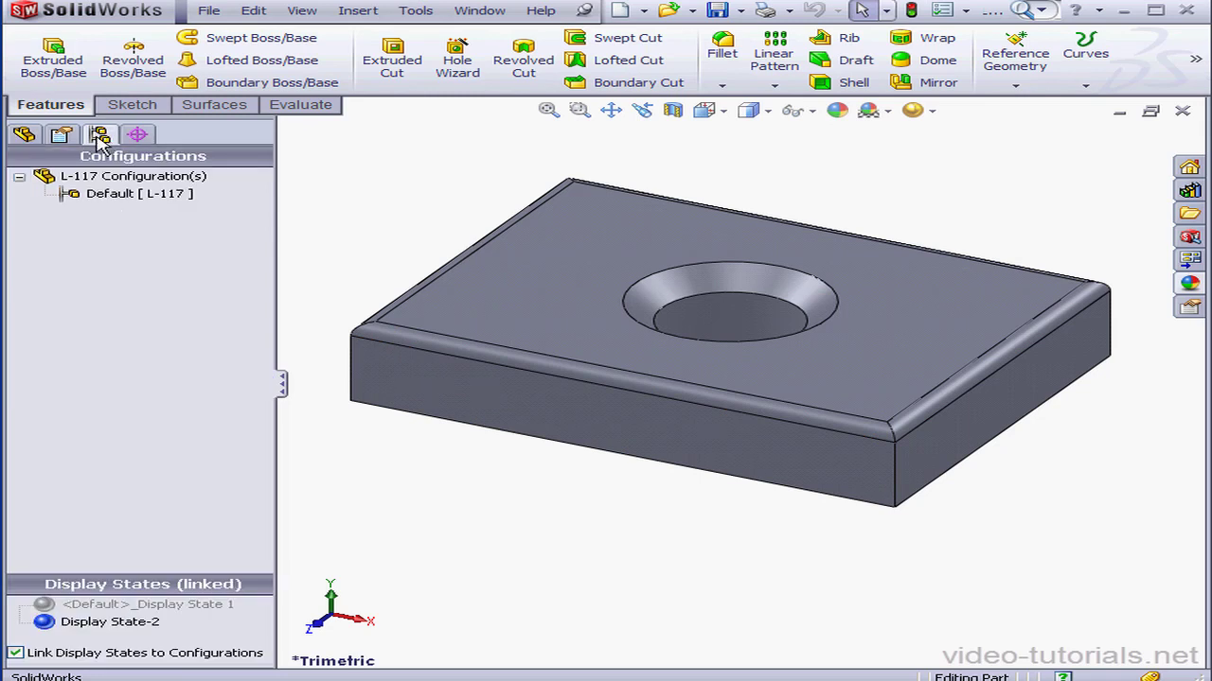
{"action": "left_click", "coordinate": [110, 194]}
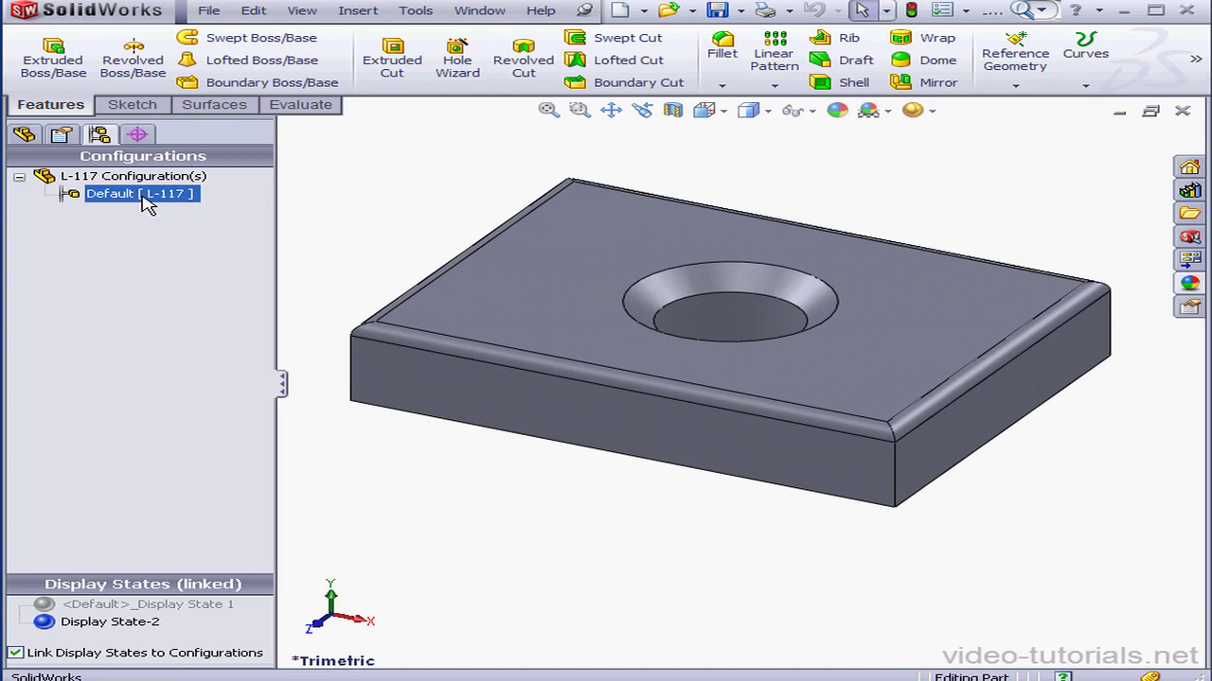
{"action": "left_click", "coordinate": [133, 180]}
{"action": "right_click", "coordinate": [121, 182]}
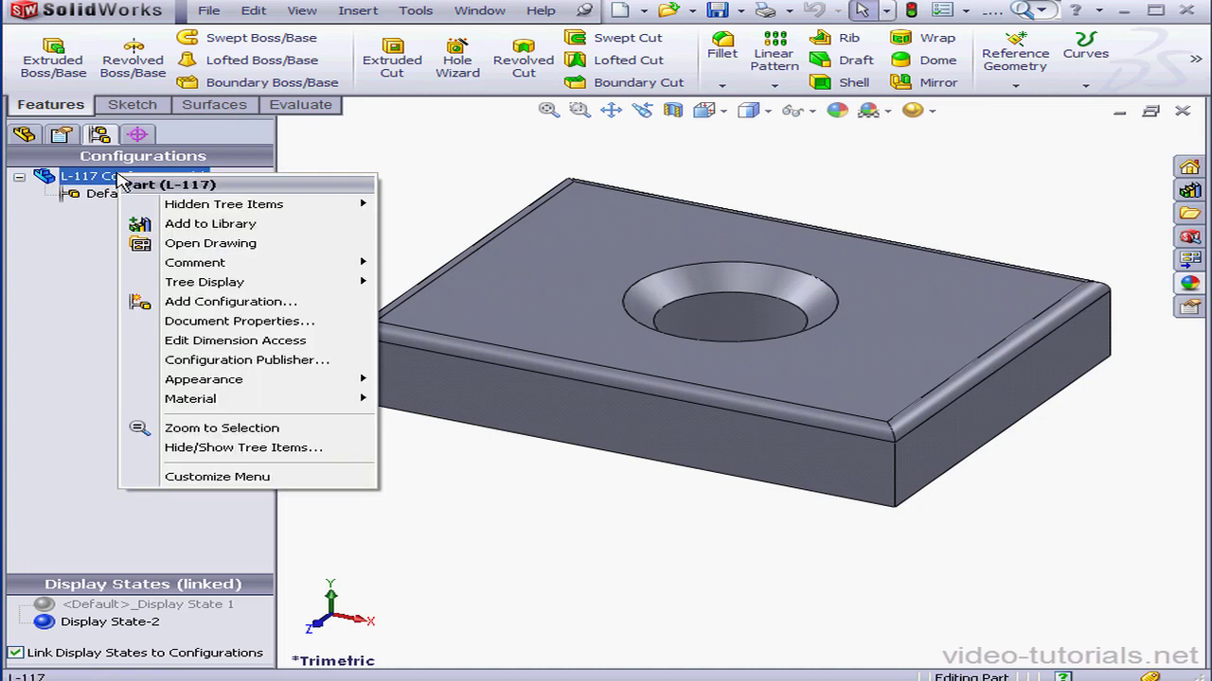
{"action": "left_click", "coordinate": [210, 303]}
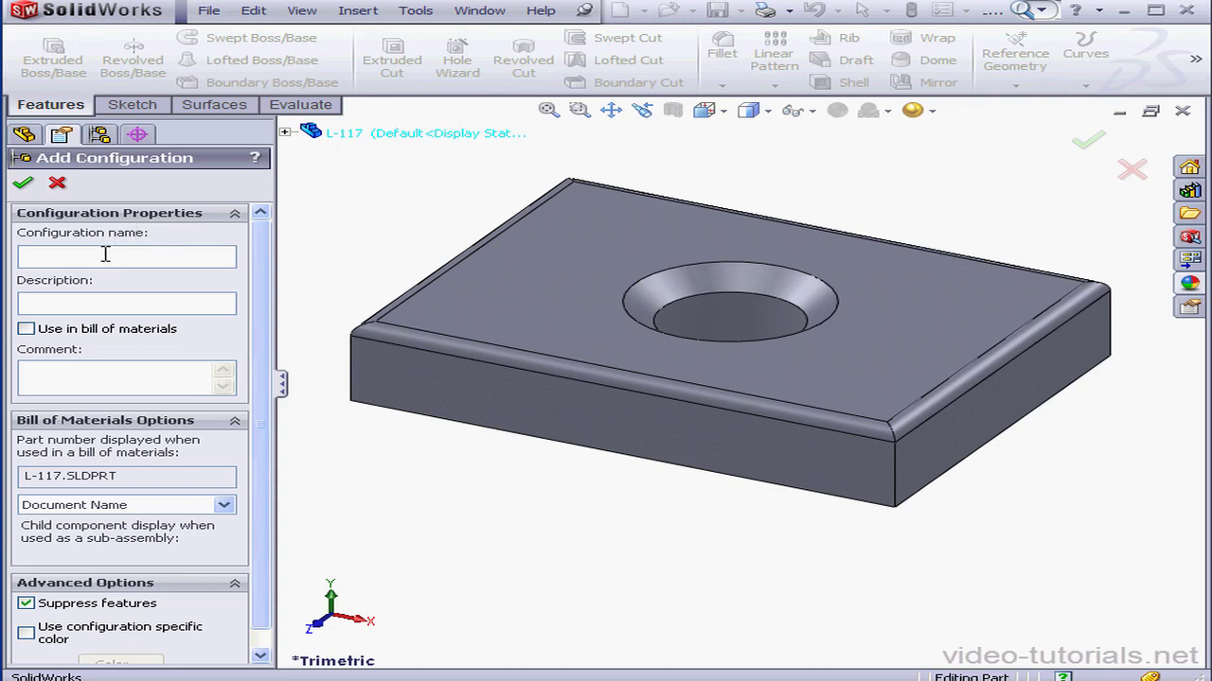
{"action": "left_click", "coordinate": [132, 254]}
{"action": "type", "text": "Config-01"}
{"action": "left_click", "coordinate": [124, 304]}
{"action": "type", "text": "text"}
{"action": "left_click", "coordinate": [126, 379]}
{"action": "type", "text": "te"}
Use the configuration name as the part number in bills of materials and finish creating Config-01.
{"action": "scroll", "coordinate": [261, 464], "scroll_direction": "down", "scroll_amount": 1}
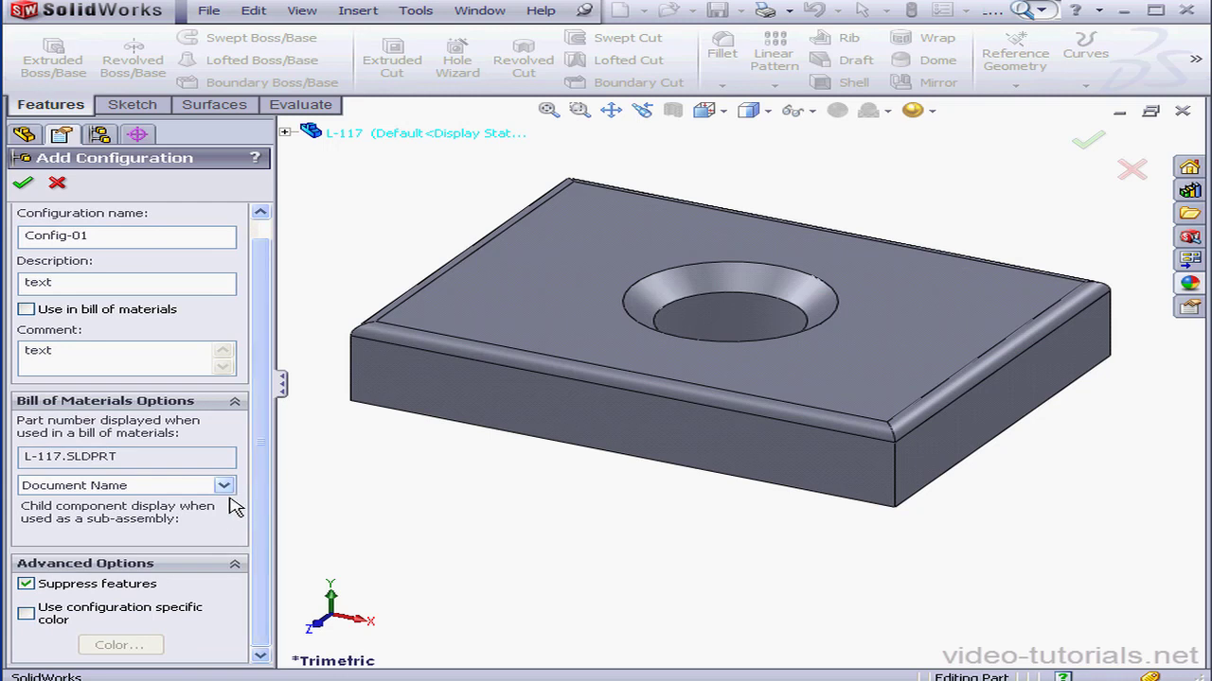
{"action": "left_click", "coordinate": [225, 486]}
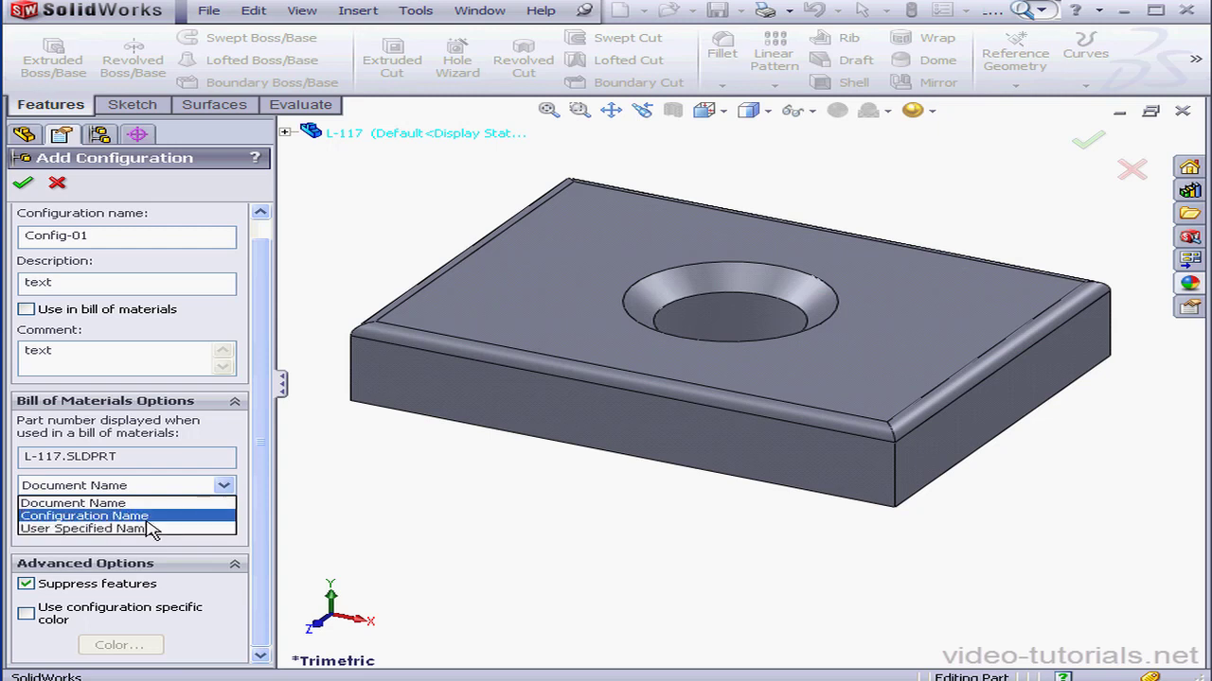
{"action": "left_click", "coordinate": [151, 518]}
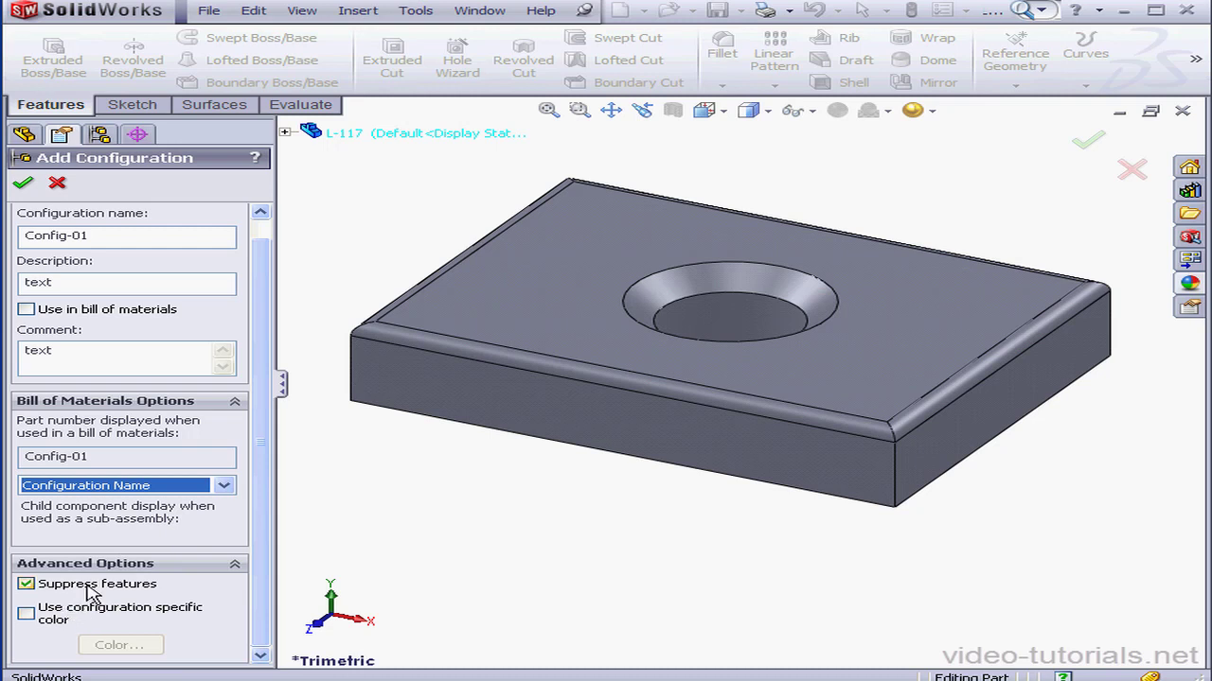
{"action": "left_click", "coordinate": [27, 584]}
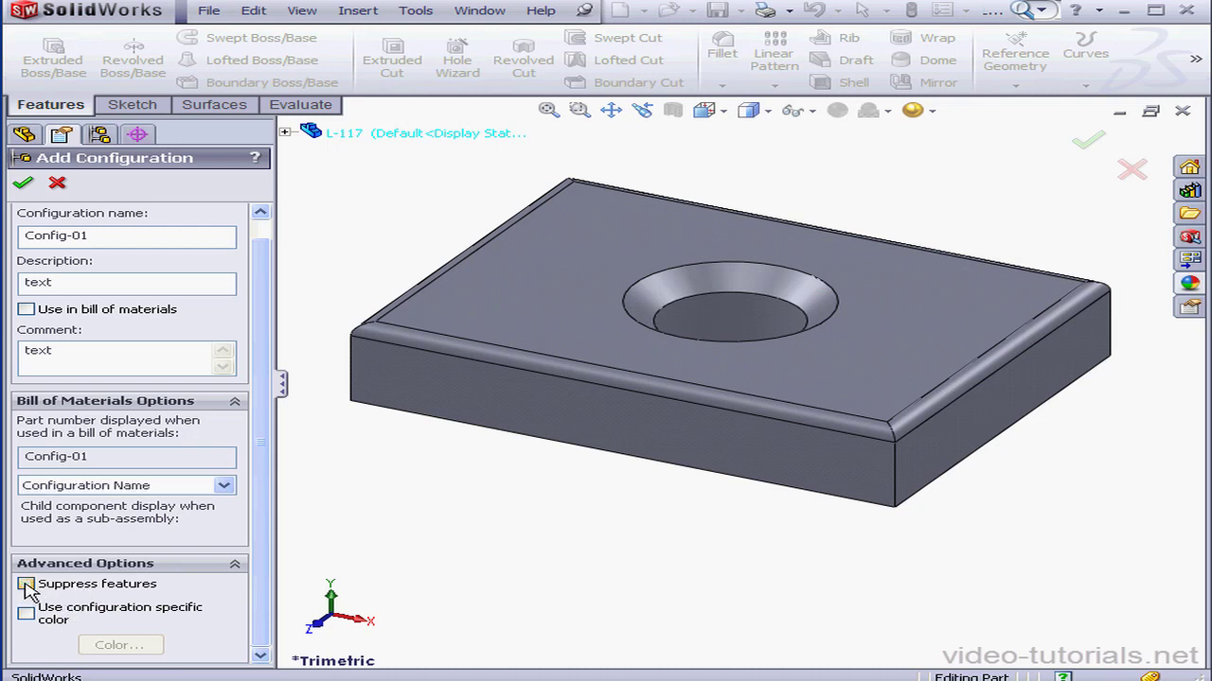
{"action": "left_click", "coordinate": [26, 585]}
{"action": "left_click", "coordinate": [25, 185]}
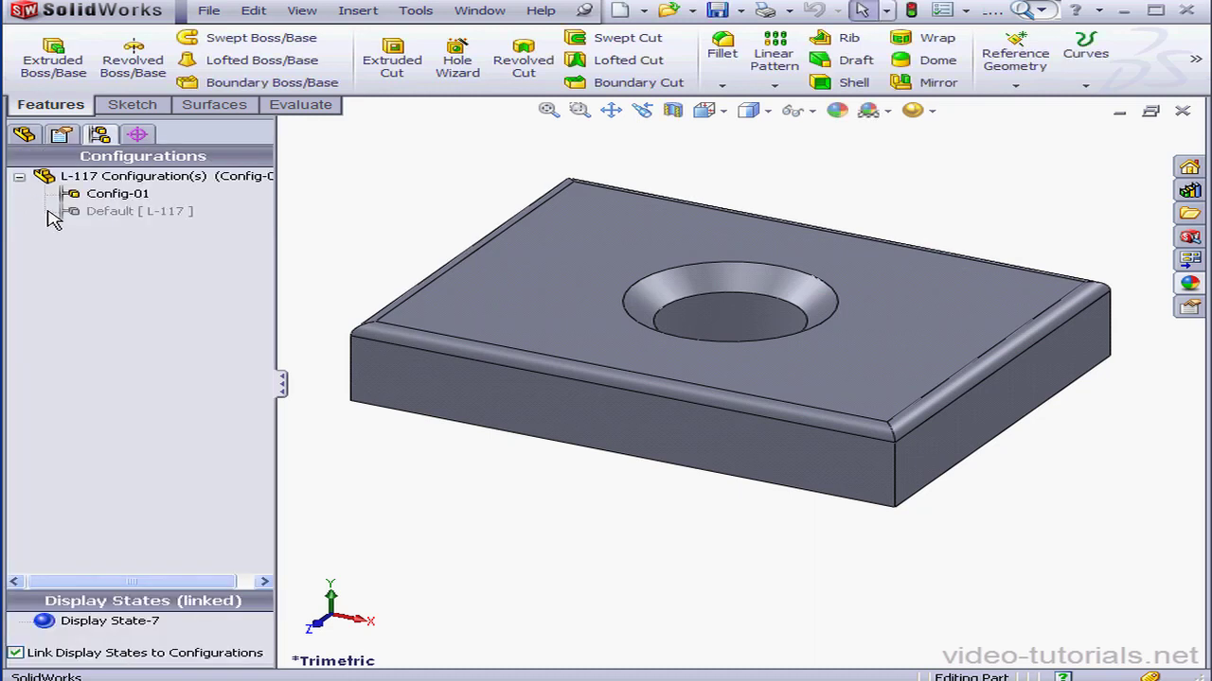
Add a second configuration named Config-02 to the part with the Suppress features option turned off.
{"action": "left_click", "coordinate": [109, 180]}
{"action": "right_click", "coordinate": [109, 182]}
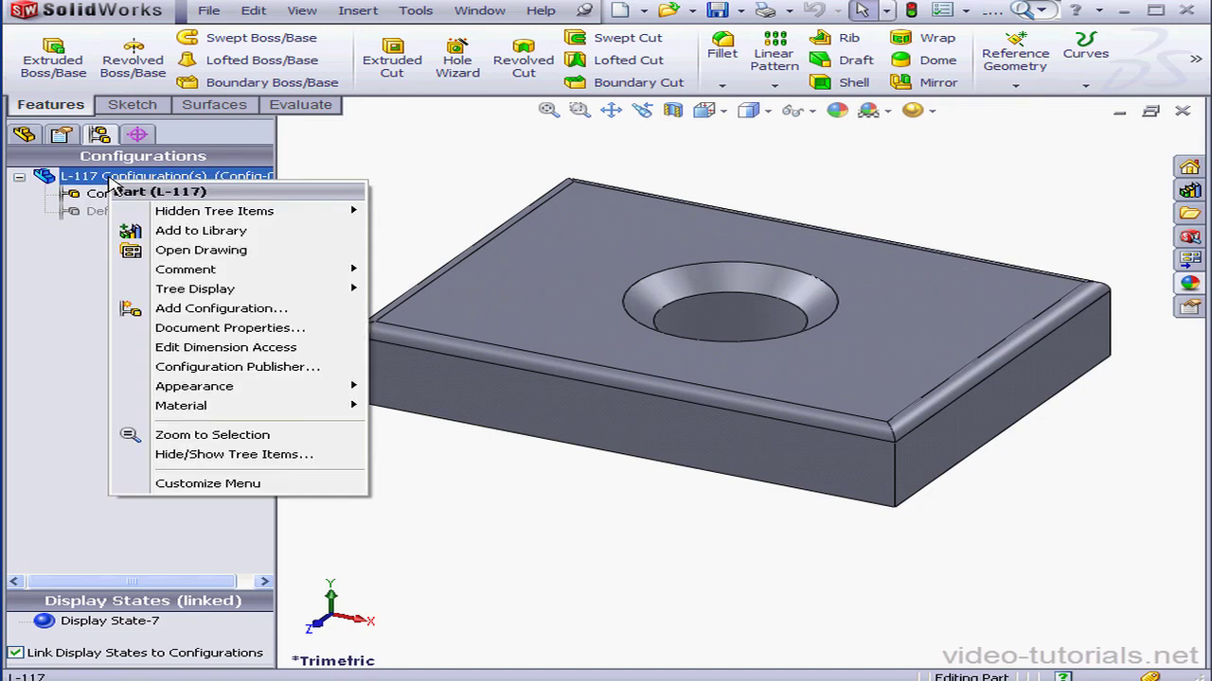
{"action": "left_click", "coordinate": [142, 310]}
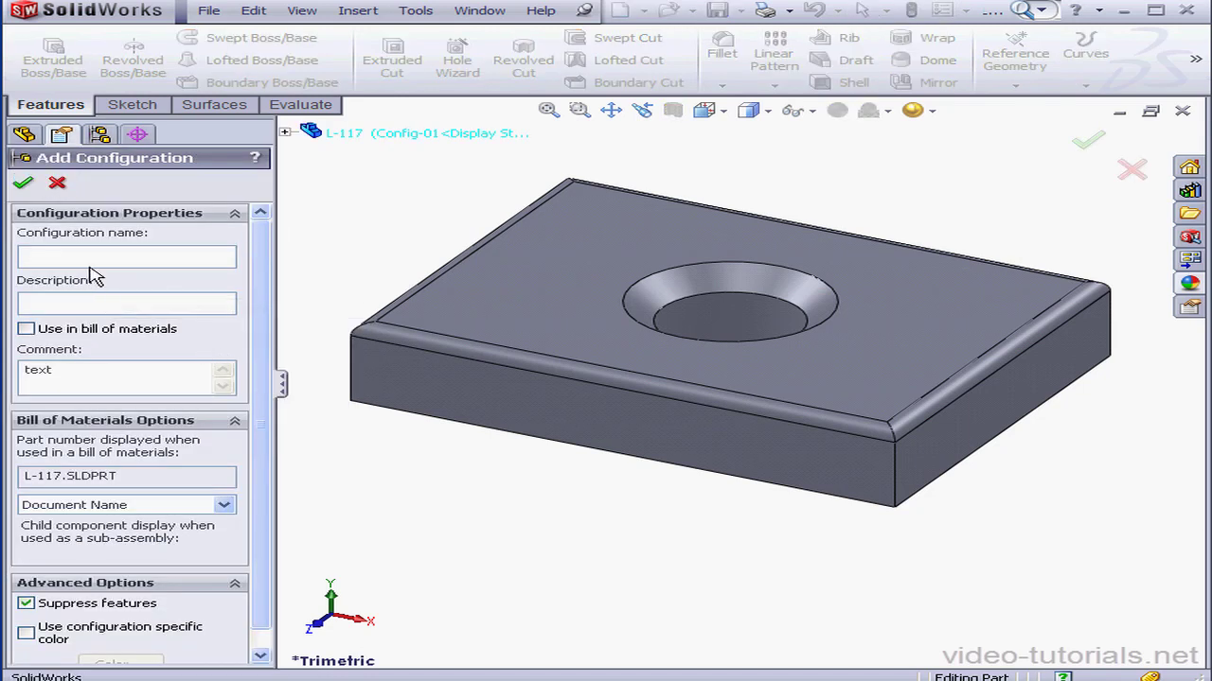
{"action": "type", "text": "Config-02"}
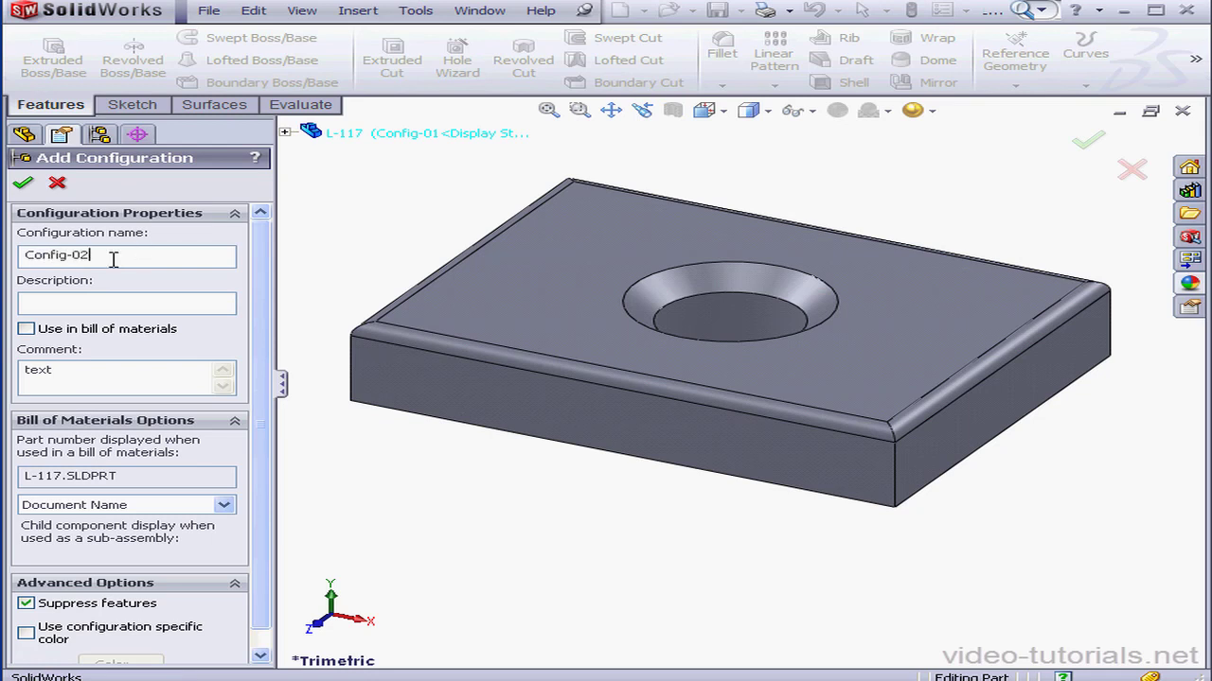
{"action": "left_click", "coordinate": [45, 606]}
{"action": "left_click", "coordinate": [23, 182]}
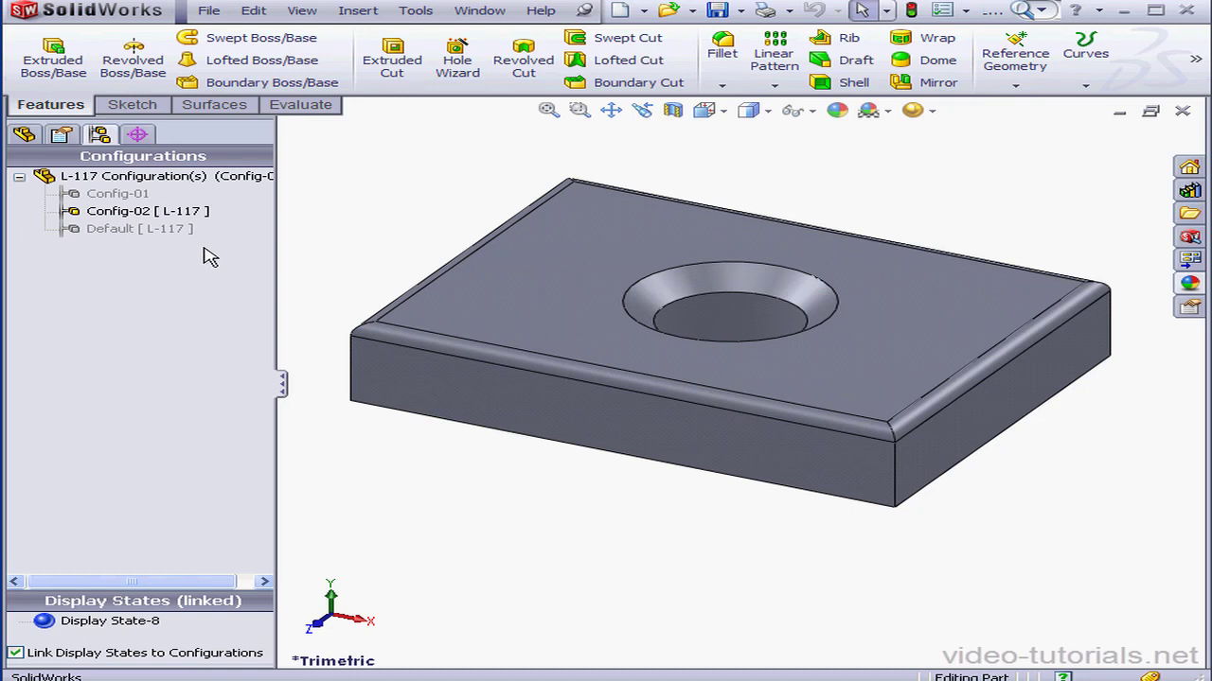
Activate the Default configuration and add a derived configuration named Der-Config under it.
{"action": "left_click", "coordinate": [137, 231]}
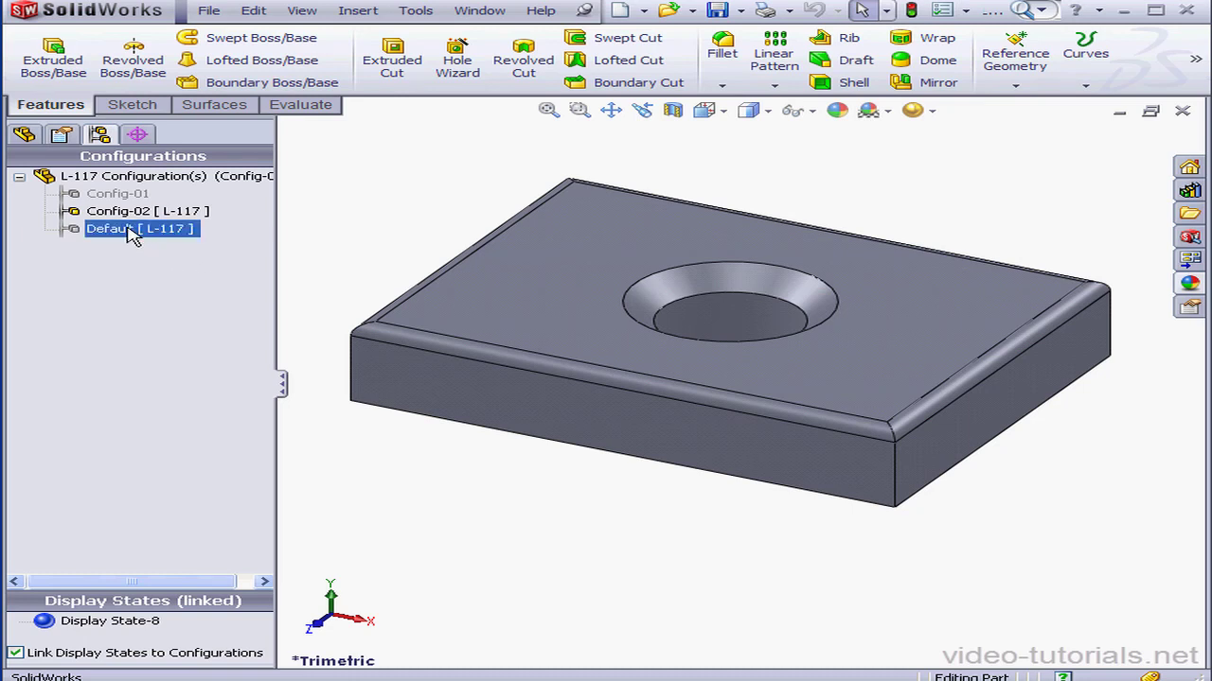
{"action": "double_click", "coordinate": [132, 233]}
{"action": "right_click", "coordinate": [132, 232]}
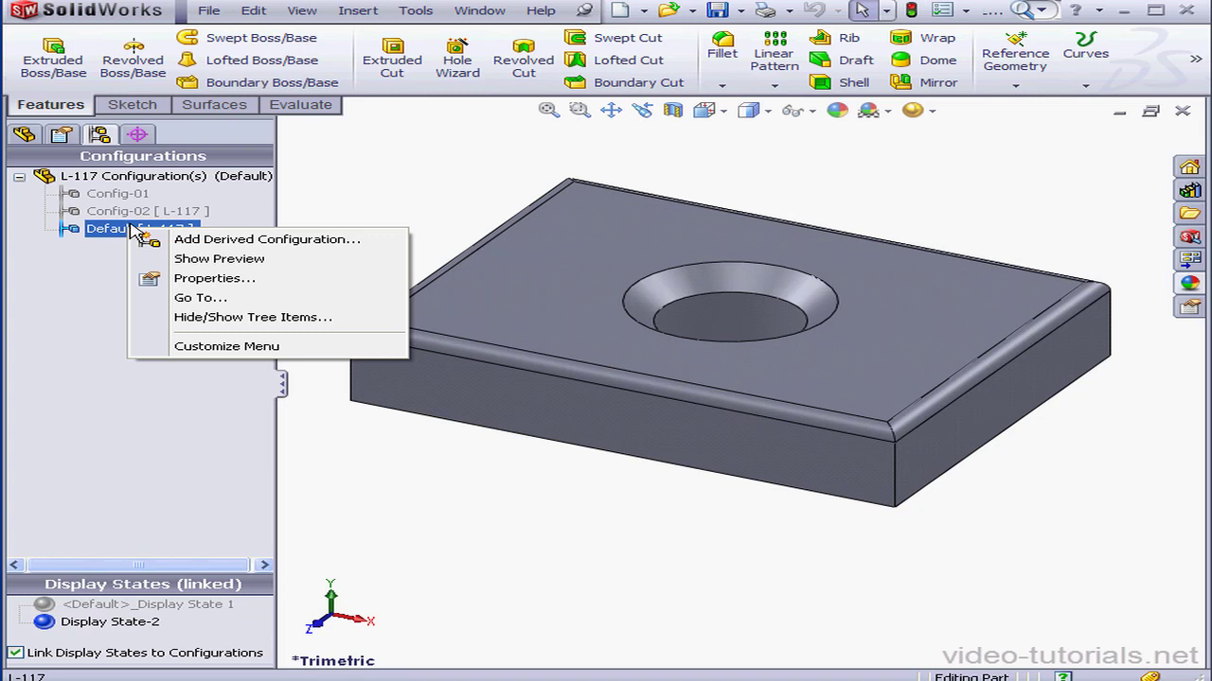
{"action": "left_click", "coordinate": [222, 244]}
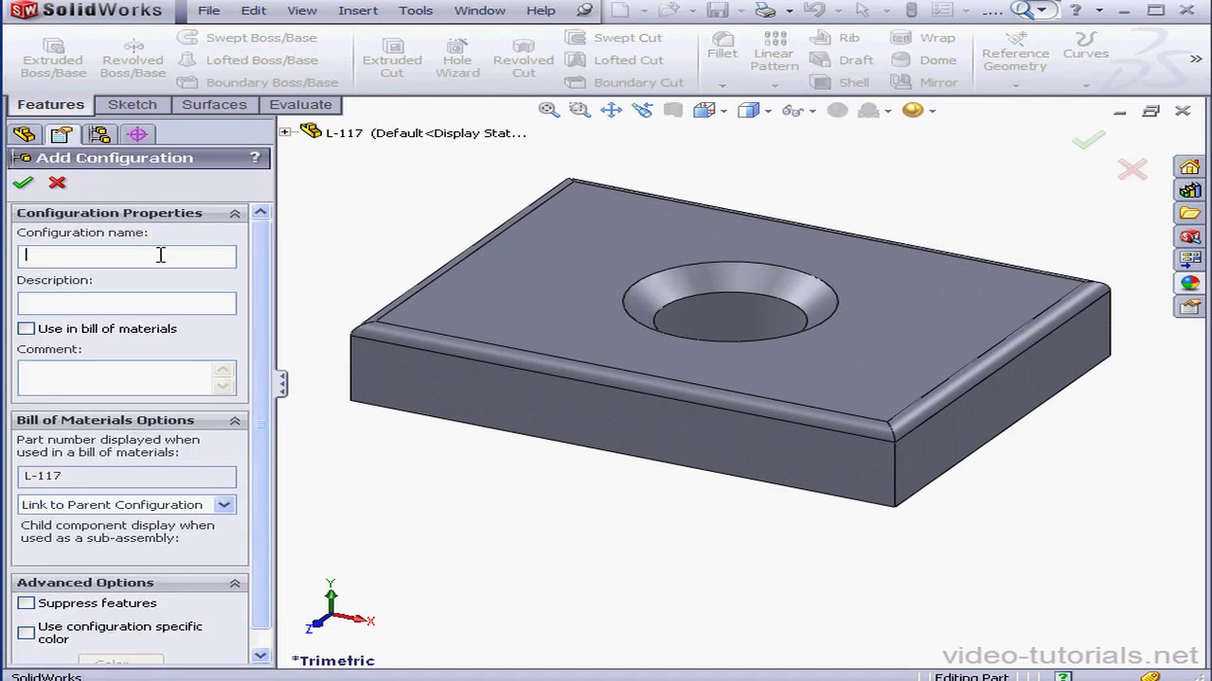
{"action": "type", "text": "Der-Config"}
{"action": "left_click", "coordinate": [23, 183]}
{"action": "left_click", "coordinate": [44, 230]}
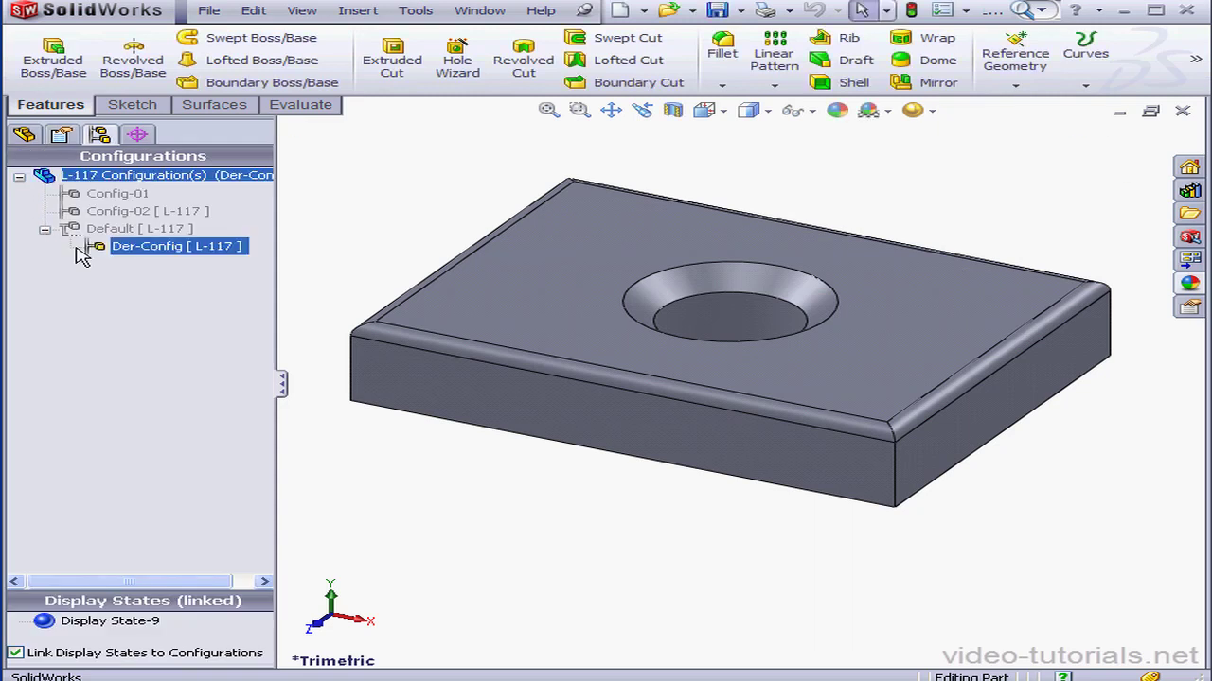
Make the Default configuration active instead of Der-Config.
{"action": "left_click", "coordinate": [153, 254]}
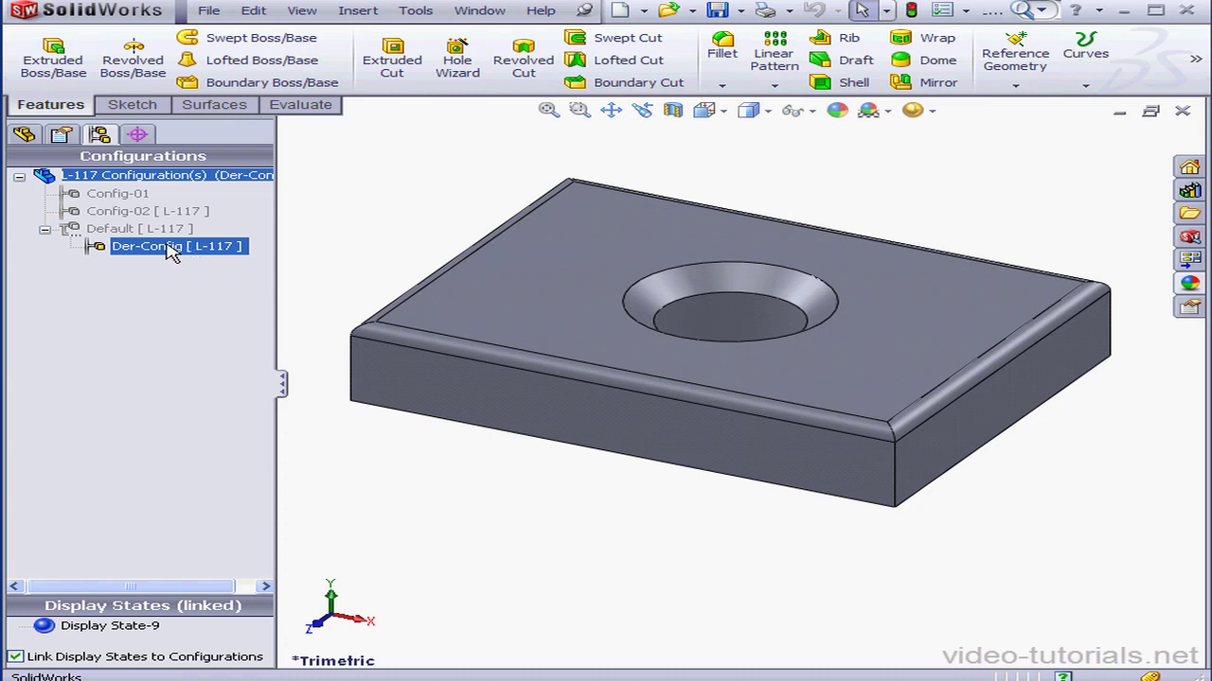
{"action": "right_click", "coordinate": [171, 252]}
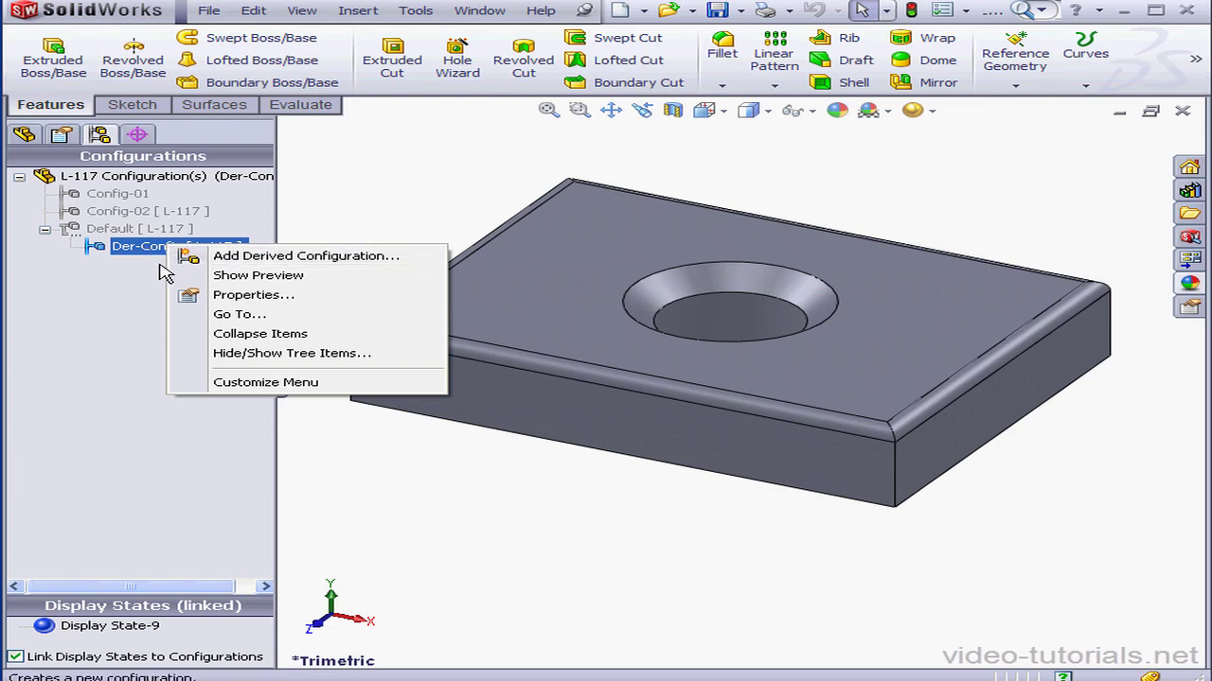
{"action": "double_click", "coordinate": [119, 230]}
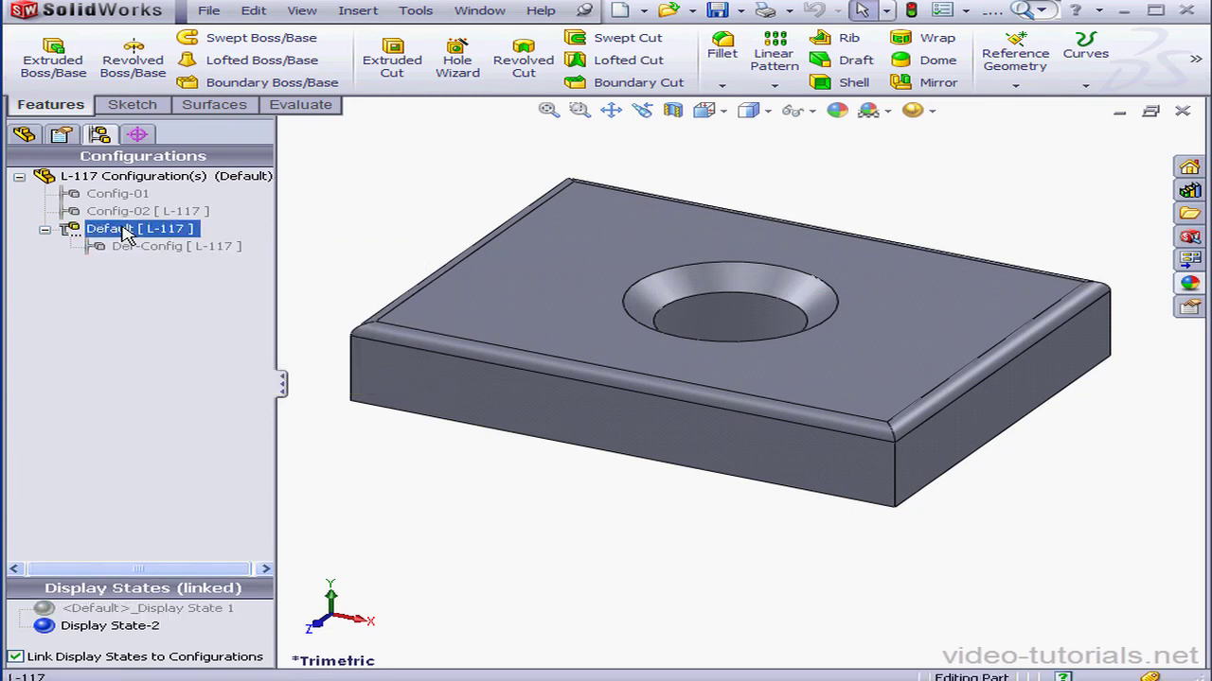
Delete the derived configuration Der-Config from under Default.
{"action": "left_click", "coordinate": [171, 248]}
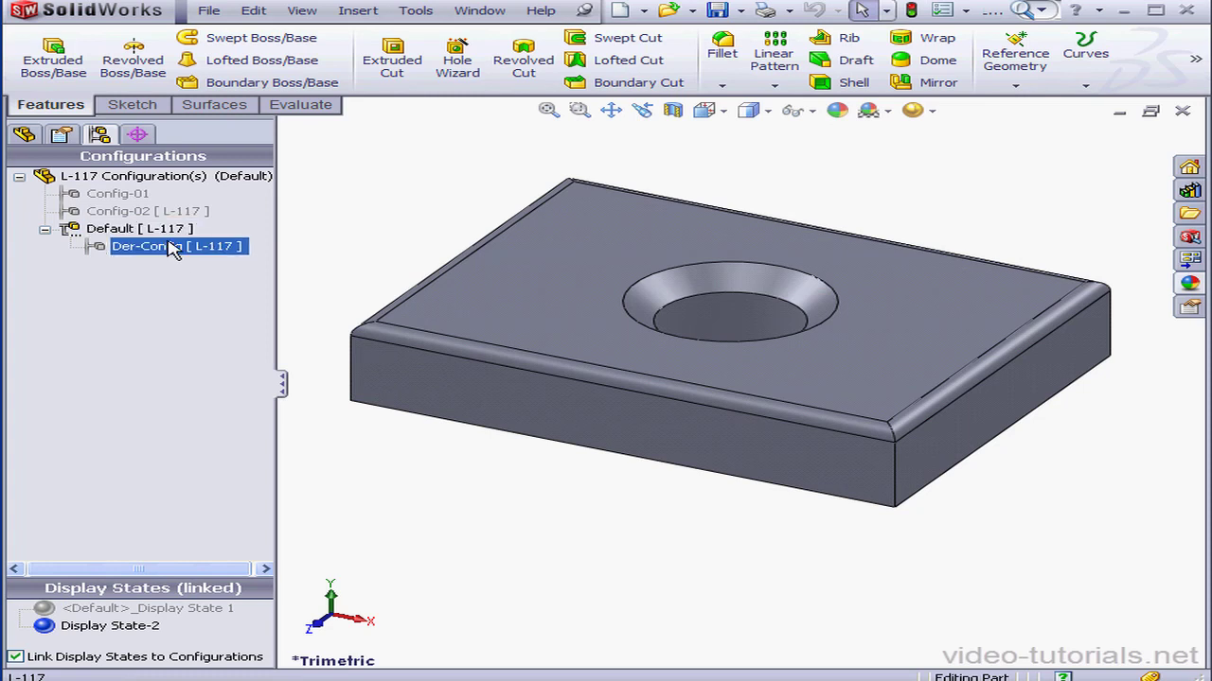
{"action": "right_click", "coordinate": [172, 251]}
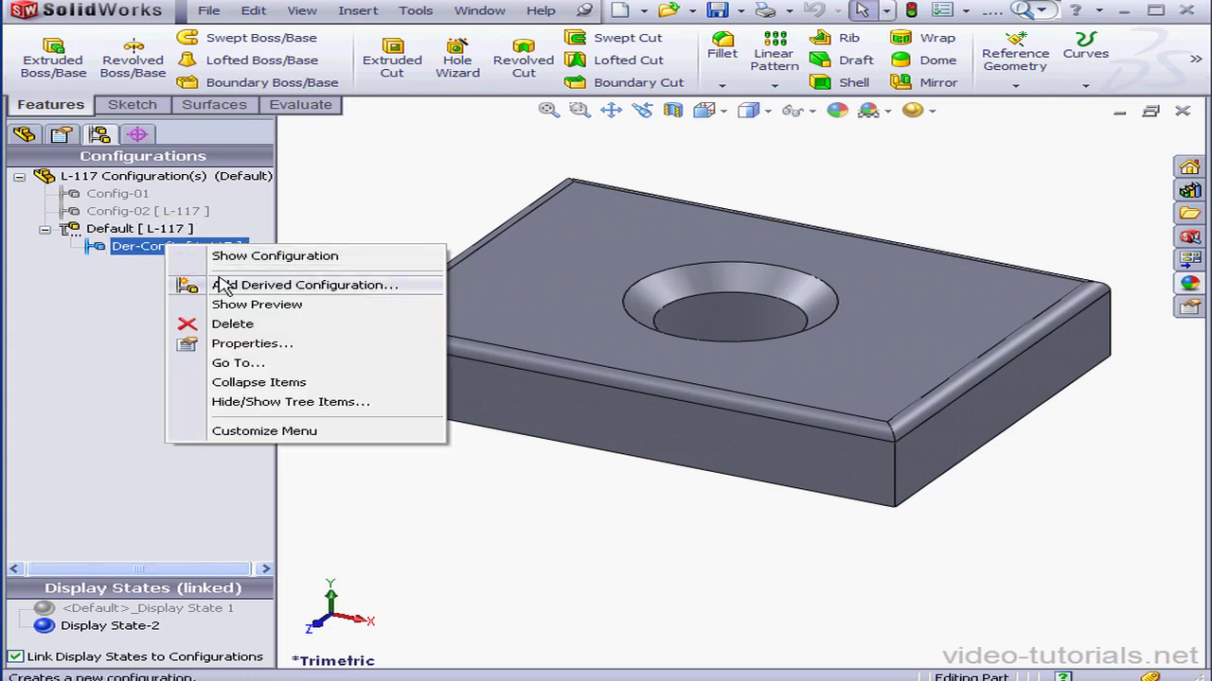
{"action": "left_click", "coordinate": [189, 324]}
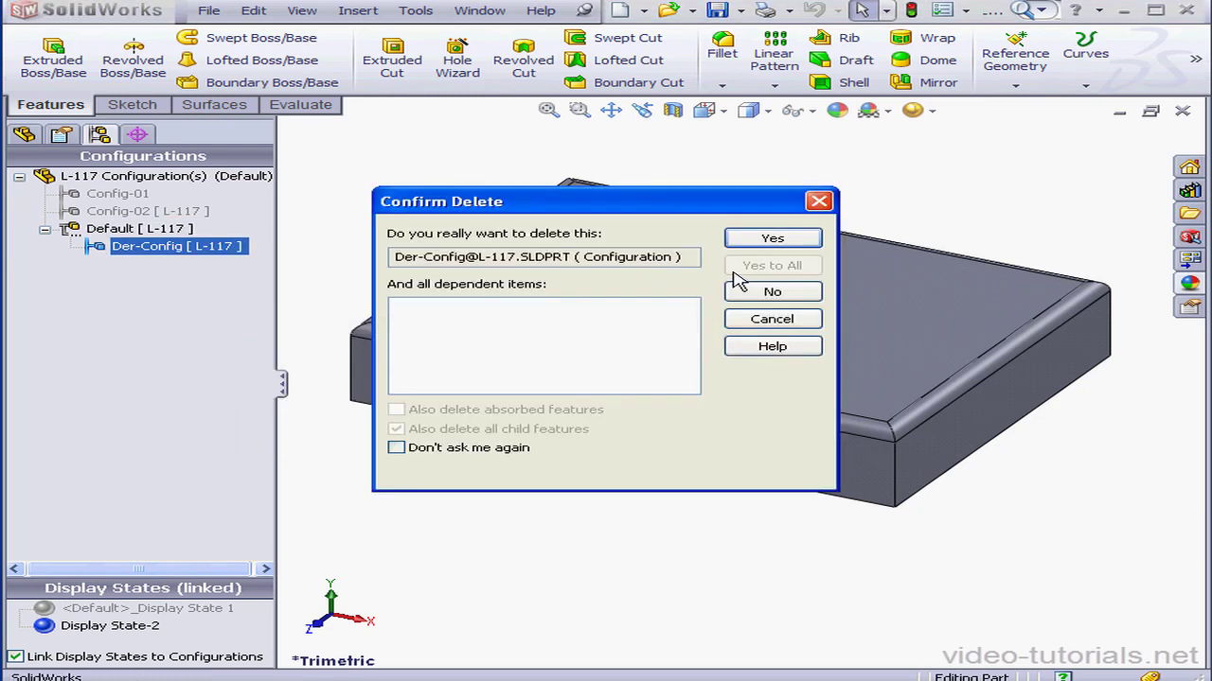
{"action": "left_click", "coordinate": [793, 241]}
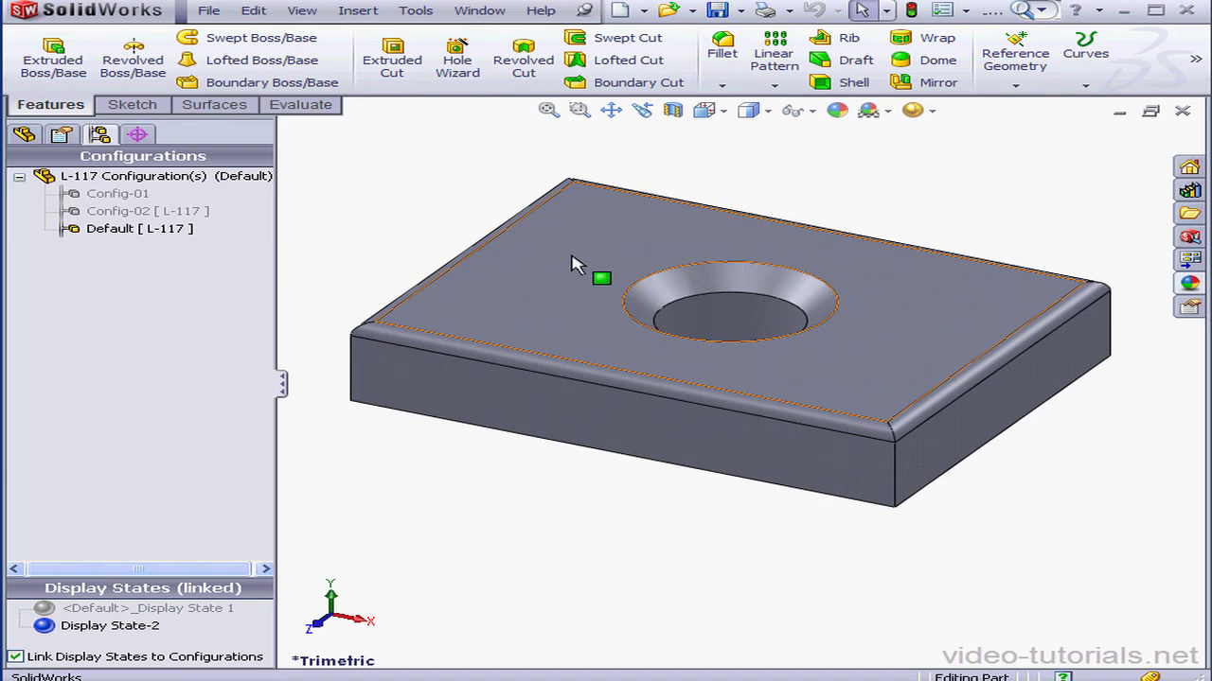
Review the configuration properties of Config-02 and close them without making changes.
{"action": "left_click", "coordinate": [142, 215]}
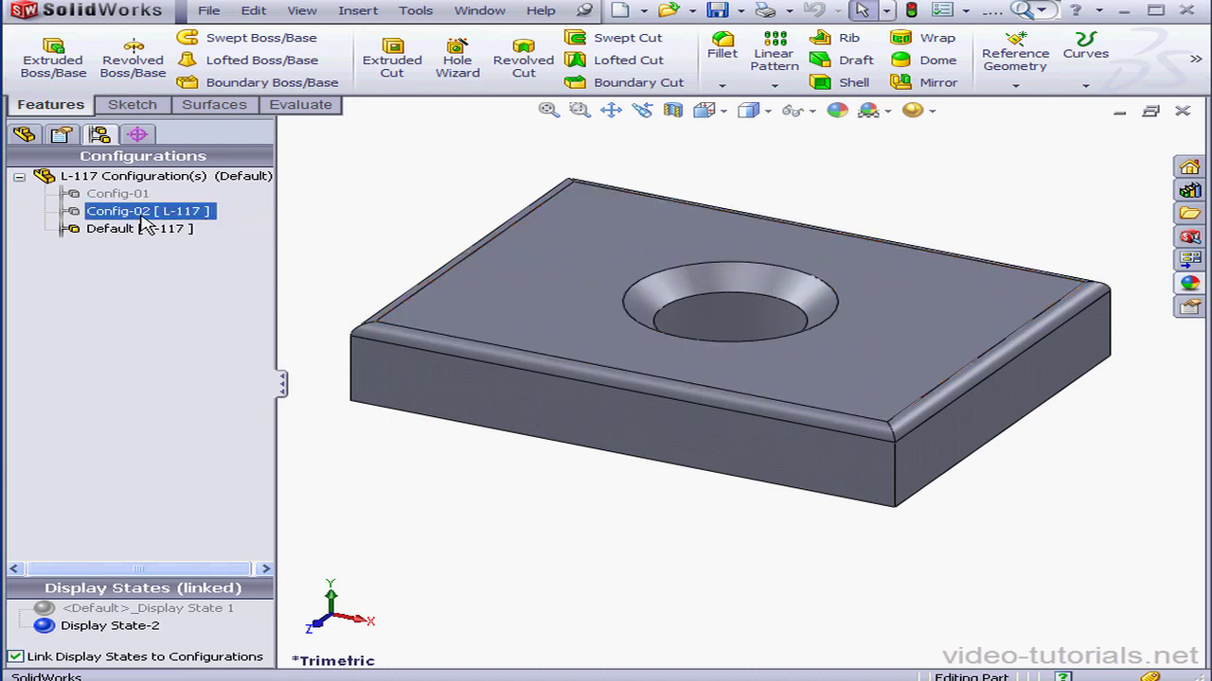
{"action": "right_click", "coordinate": [145, 218]}
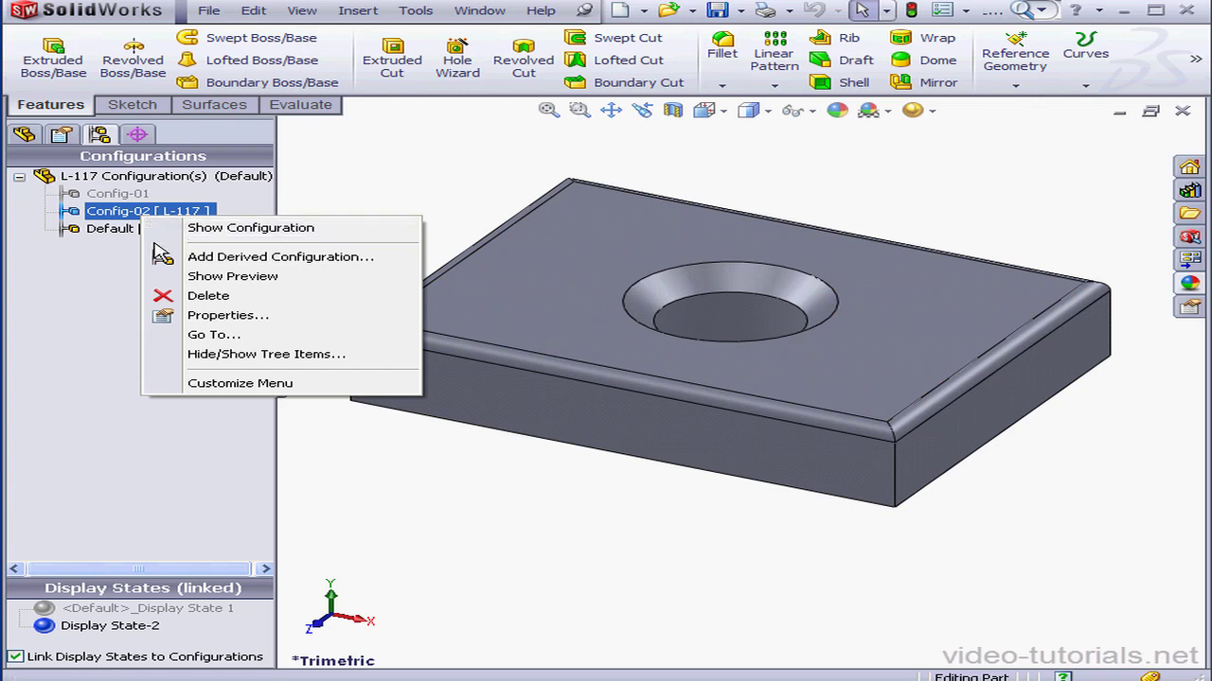
{"action": "left_click", "coordinate": [222, 315]}
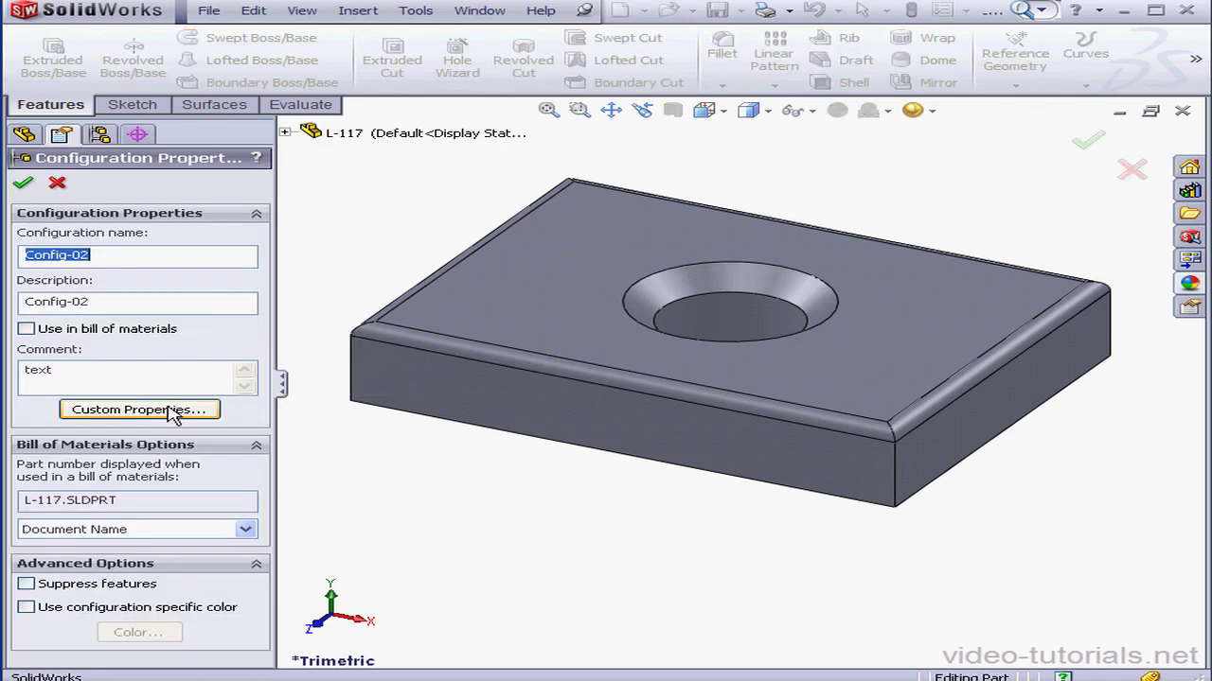
{"action": "left_click", "coordinate": [57, 183]}
{"action": "left_click", "coordinate": [68, 211]}
{"action": "left_click", "coordinate": [125, 231], "text": "ctrl"}
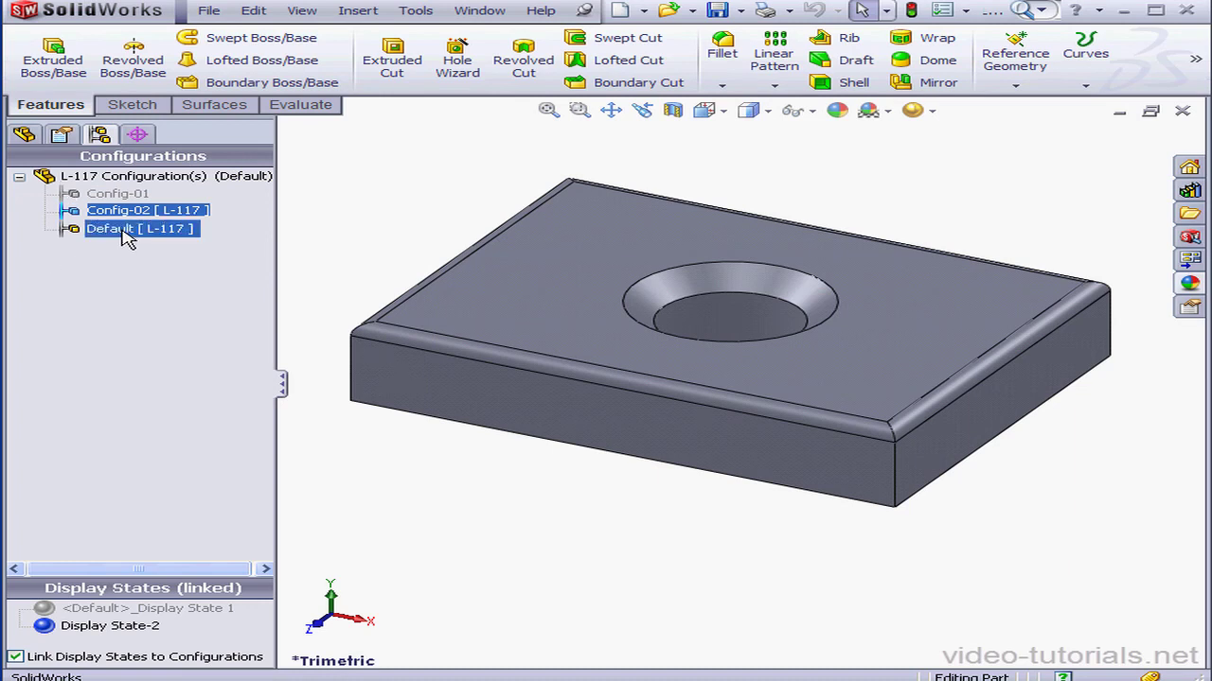
{"action": "left_click", "coordinate": [123, 231], "text": "ctrl"}
Add a 10 mm constant-radius fillet to the plate's four vertical corner edges in the Default configuration.
{"action": "left_click", "coordinate": [24, 135]}
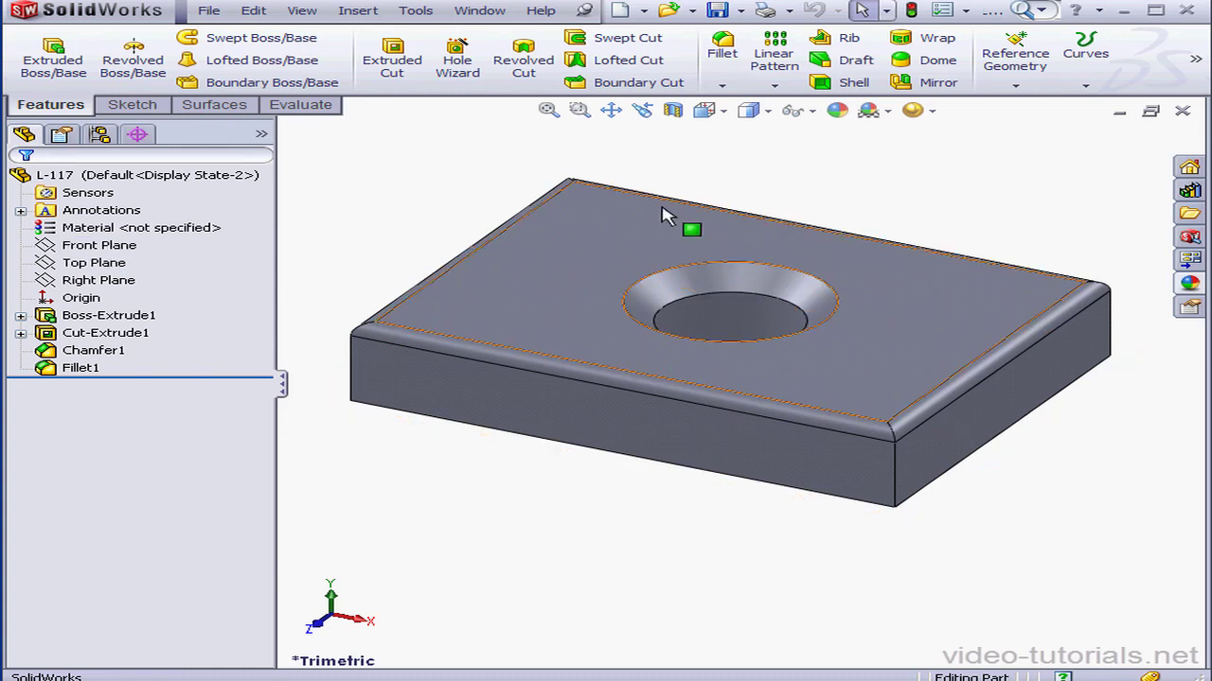
{"action": "left_click", "coordinate": [723, 57]}
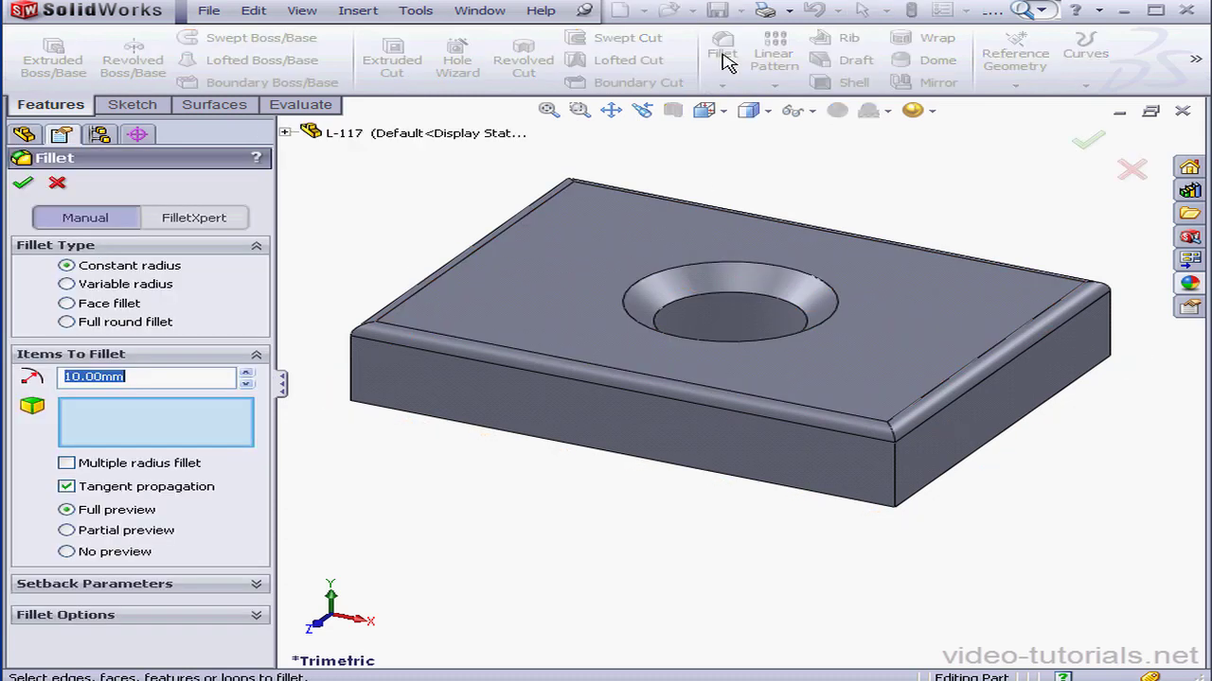
{"action": "left_click", "coordinate": [899, 488]}
{"action": "left_click", "coordinate": [1110, 327]}
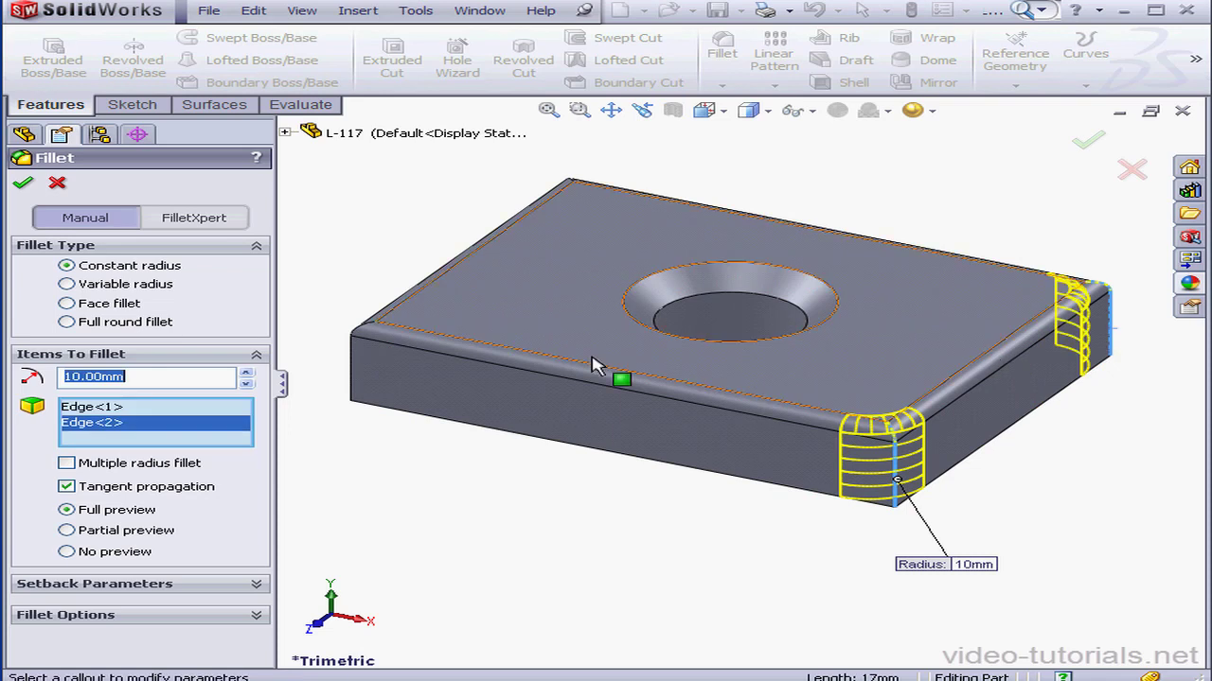
{"action": "left_click", "coordinate": [407, 384]}
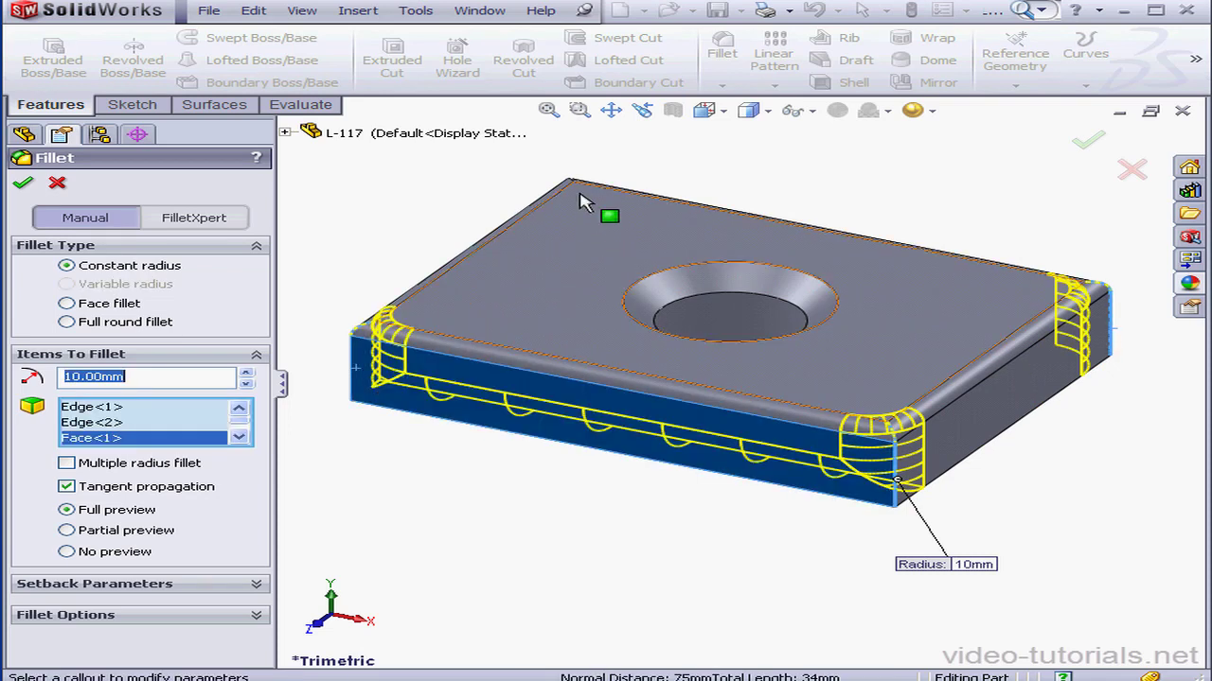
{"action": "right_click", "coordinate": [140, 441]}
{"action": "left_click", "coordinate": [194, 468]}
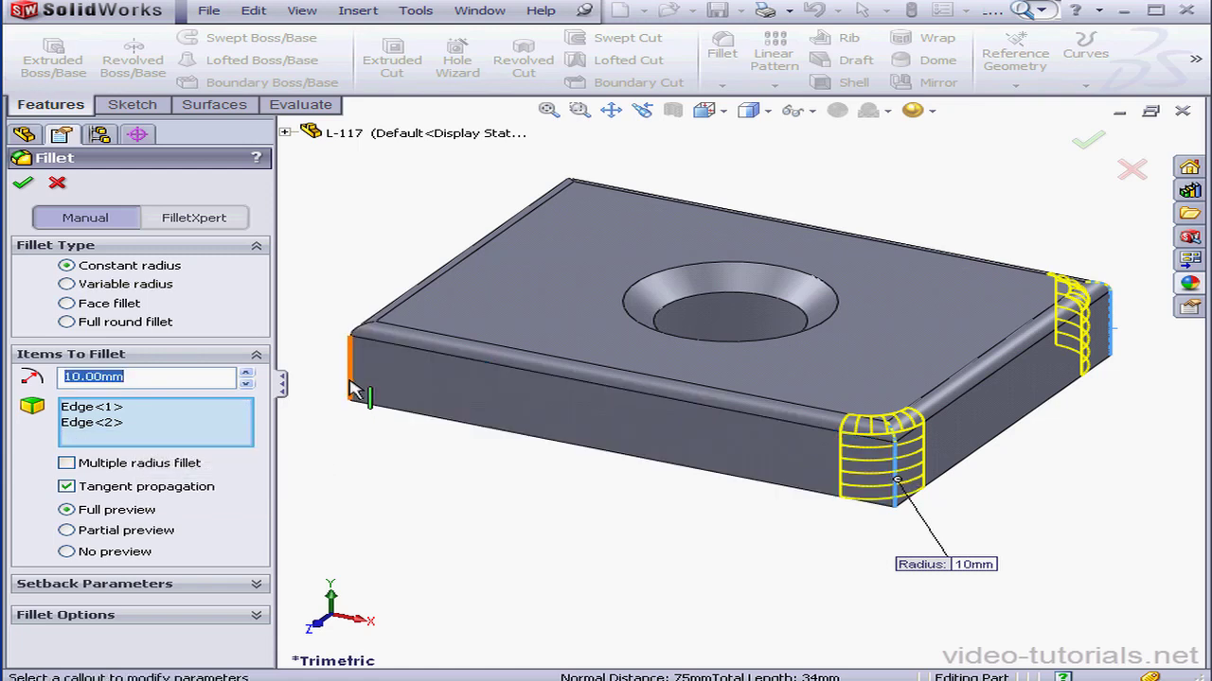
{"action": "left_click", "coordinate": [352, 390]}
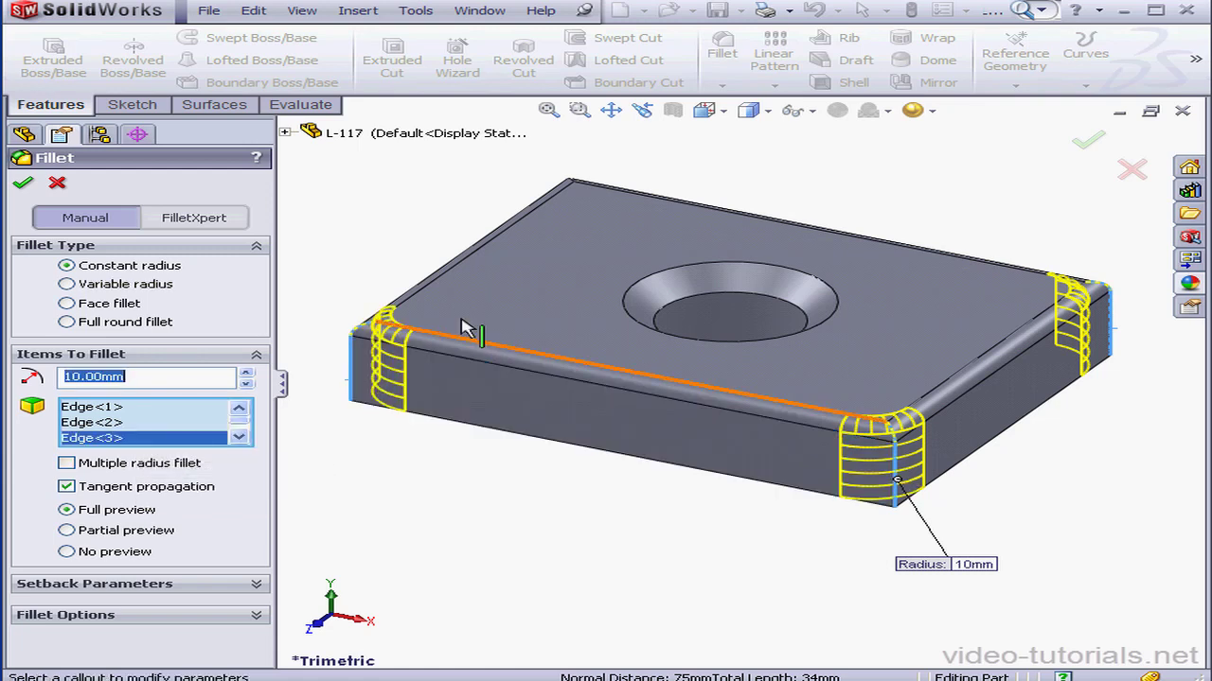
{"action": "left_click", "coordinate": [570, 214]}
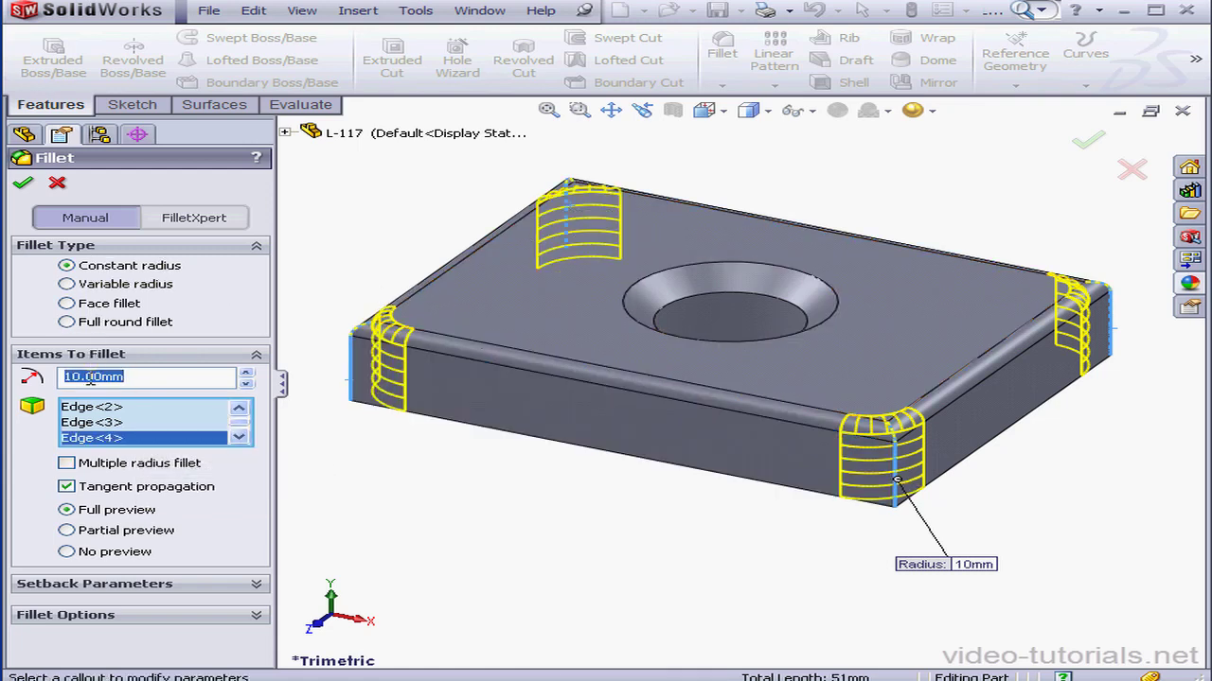
{"action": "left_click", "coordinate": [21, 182]}
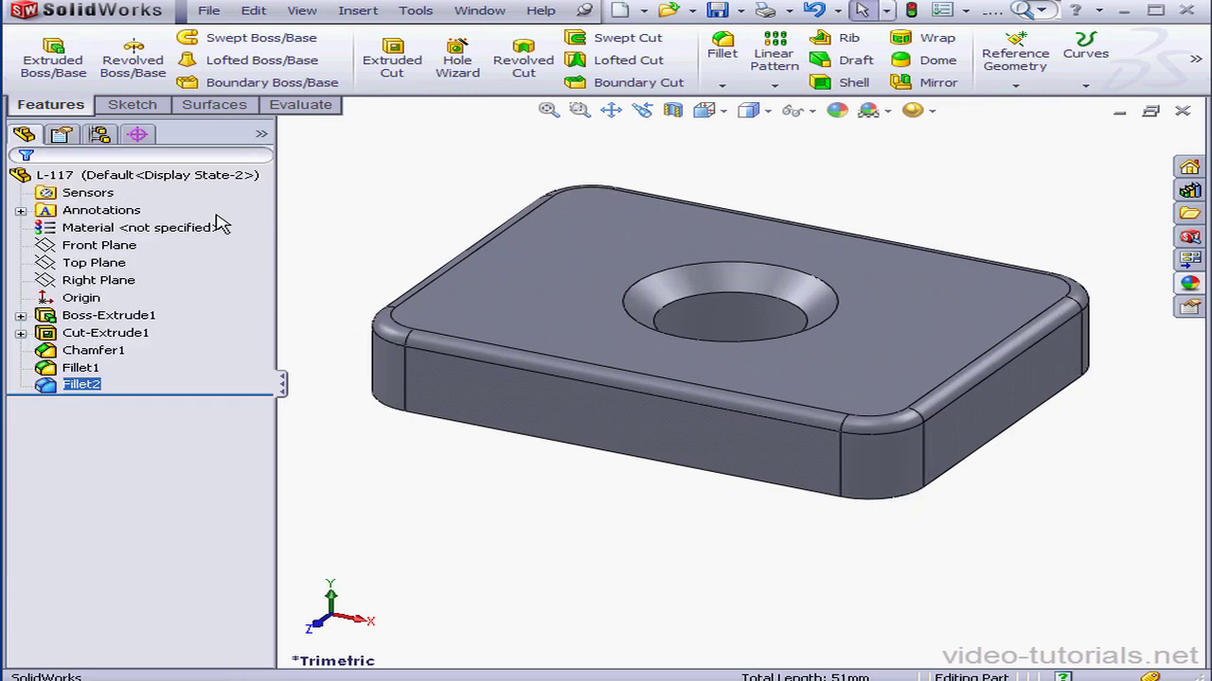
Switch between Config-01 and Config-02 to compare how the corner fillet appears in each configuration.
{"action": "left_click", "coordinate": [100, 134]}
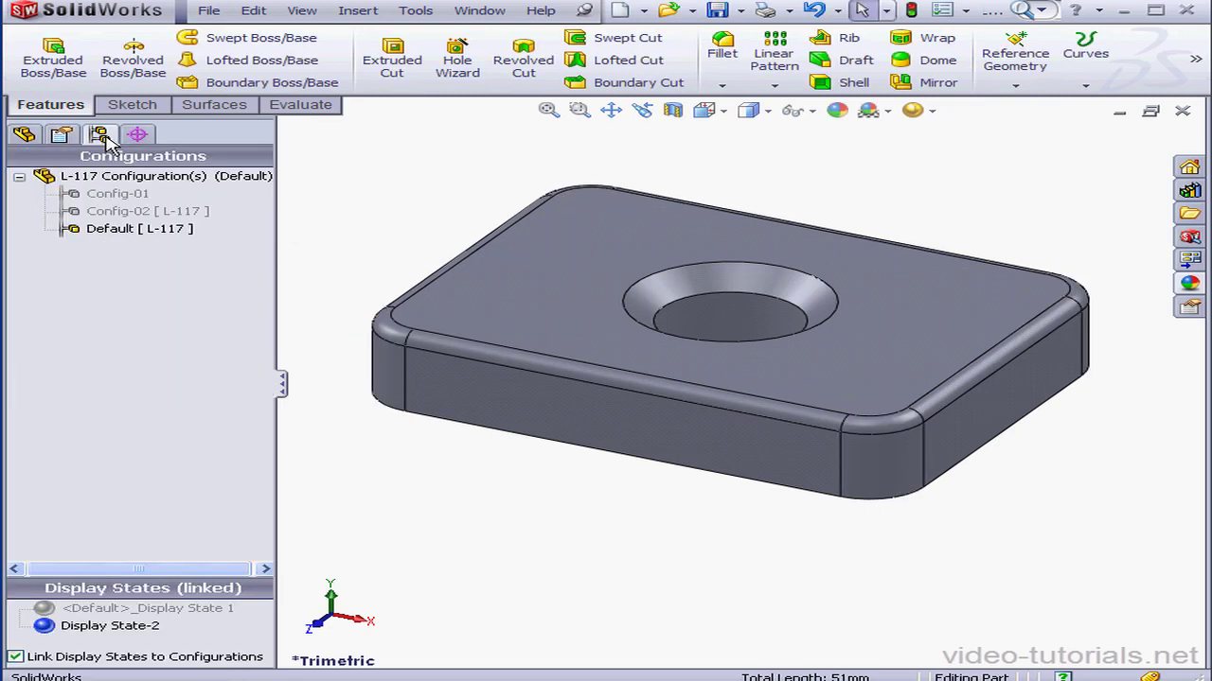
{"action": "left_click", "coordinate": [122, 196]}
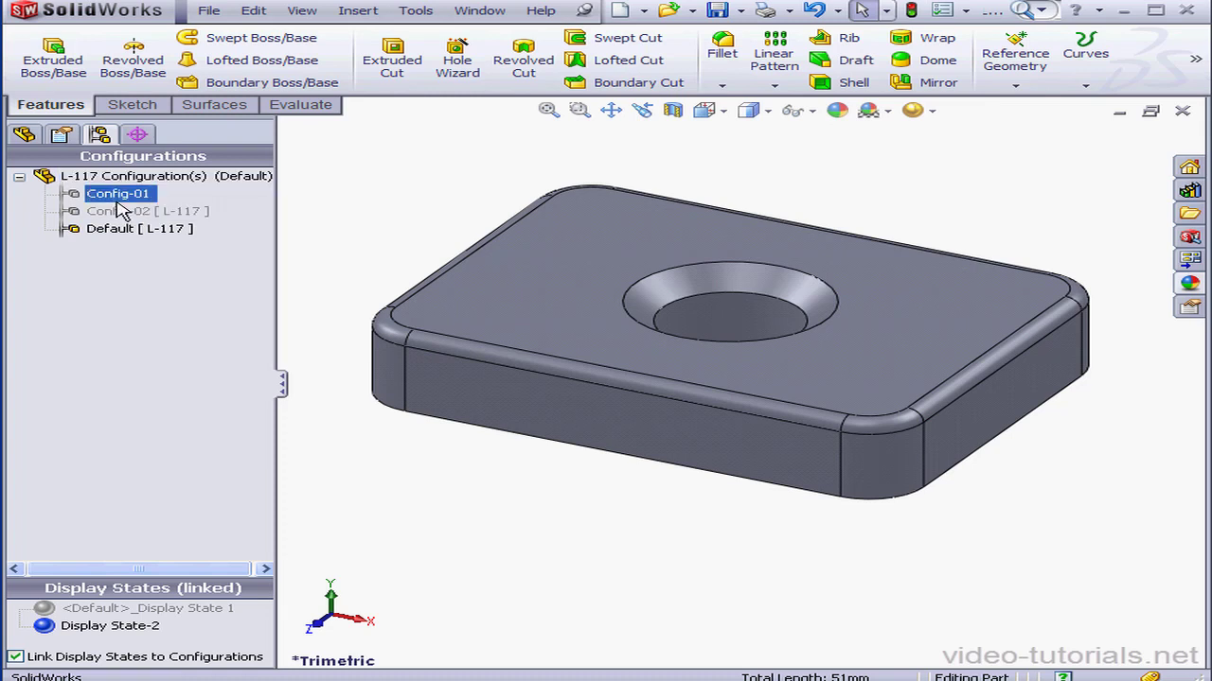
{"action": "double_click", "coordinate": [121, 196]}
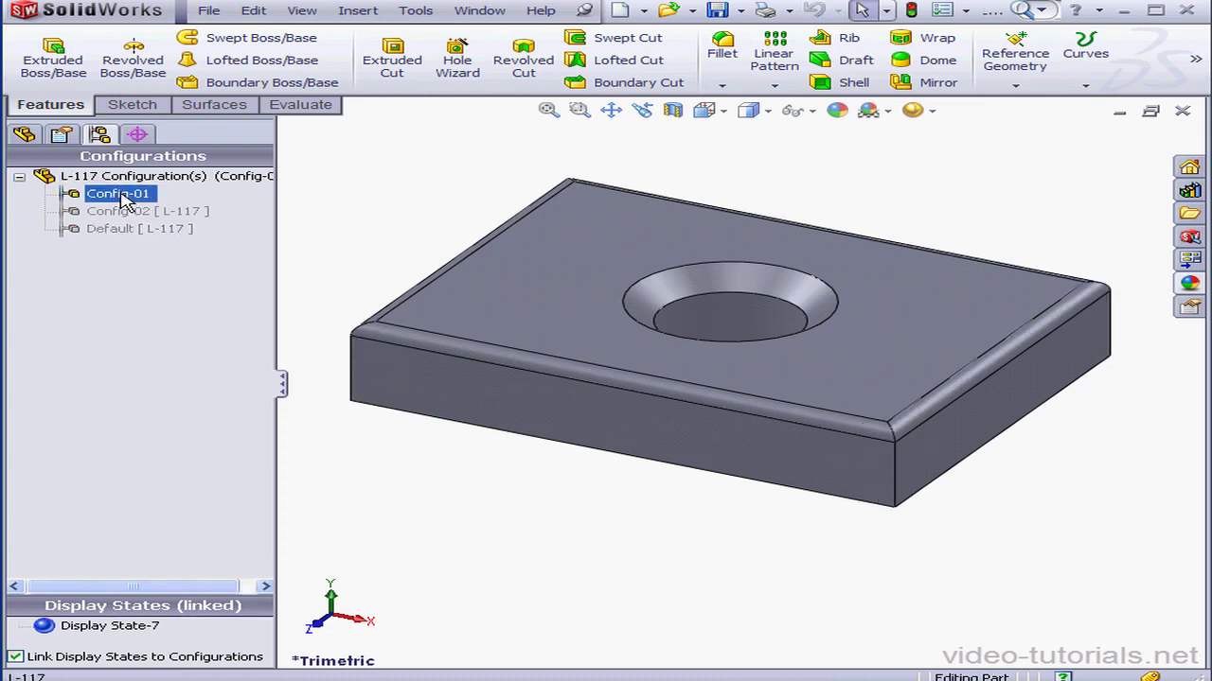
{"action": "left_click", "coordinate": [121, 211]}
{"action": "right_click", "coordinate": [115, 217]}
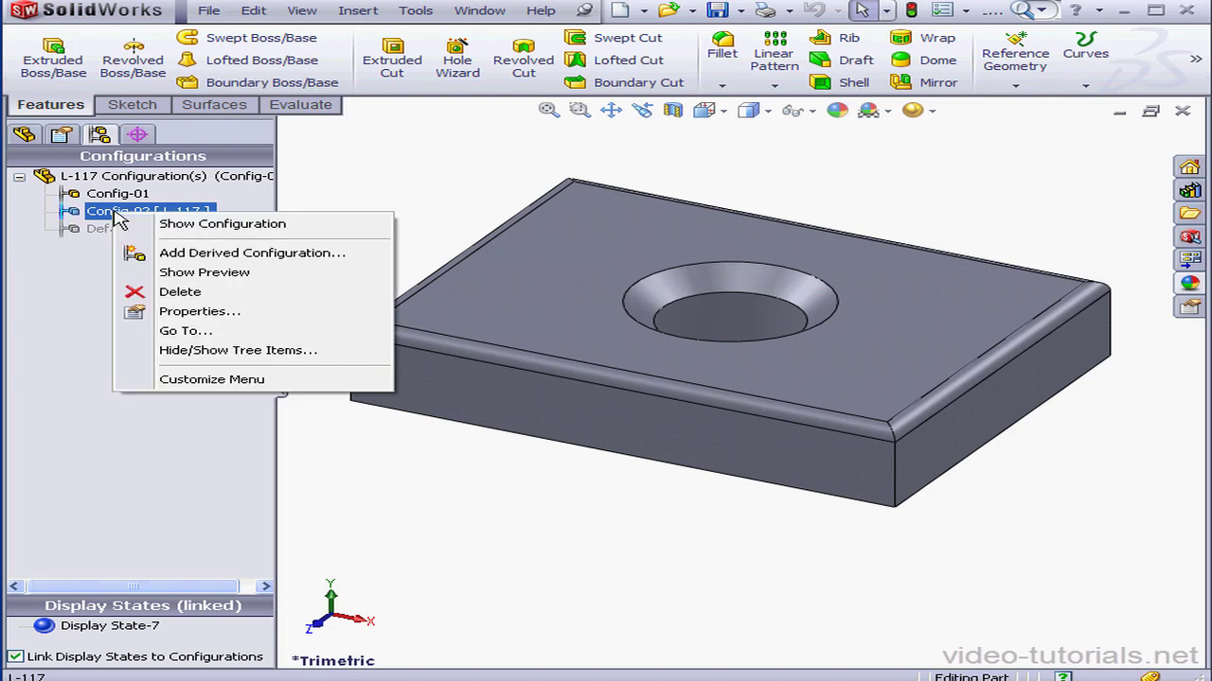
{"action": "left_click", "coordinate": [192, 226]}
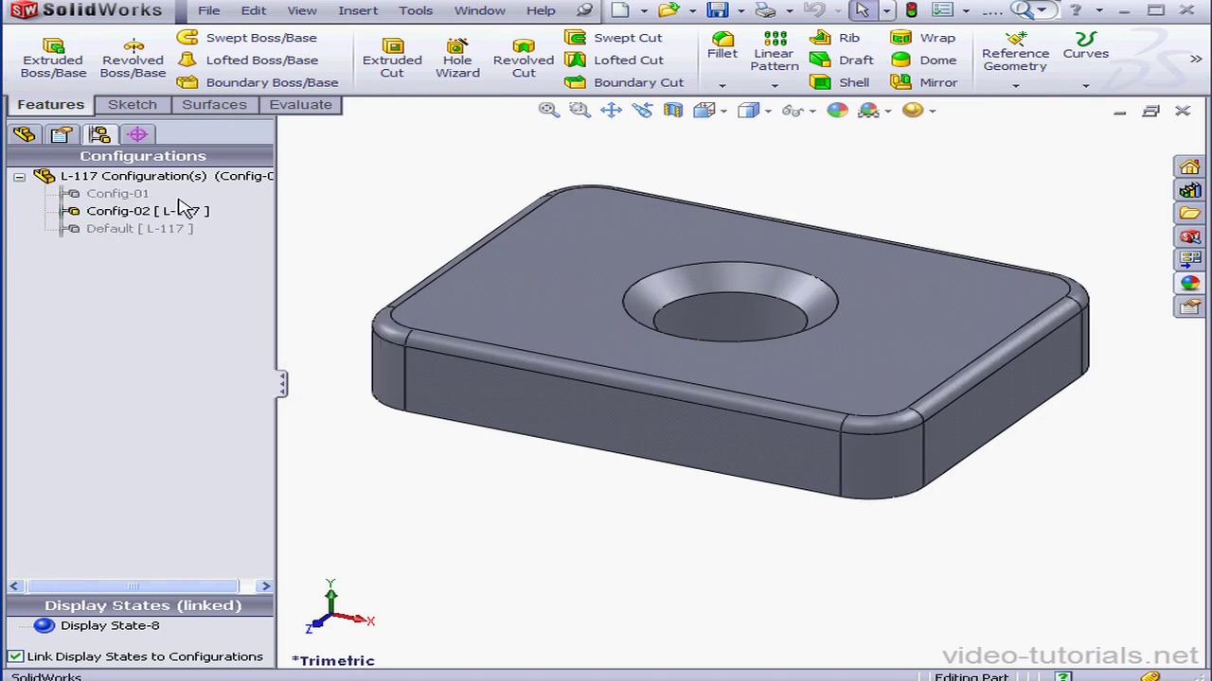
{"action": "double_click", "coordinate": [110, 194]}
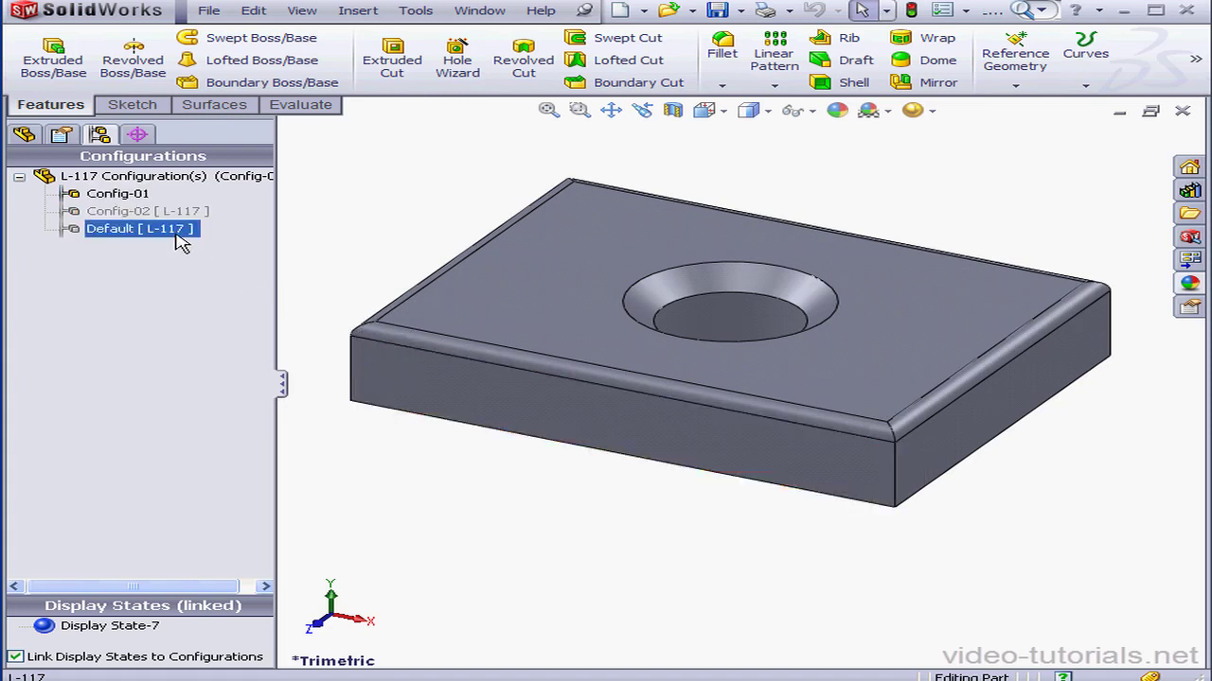
{"action": "double_click", "coordinate": [142, 212]}
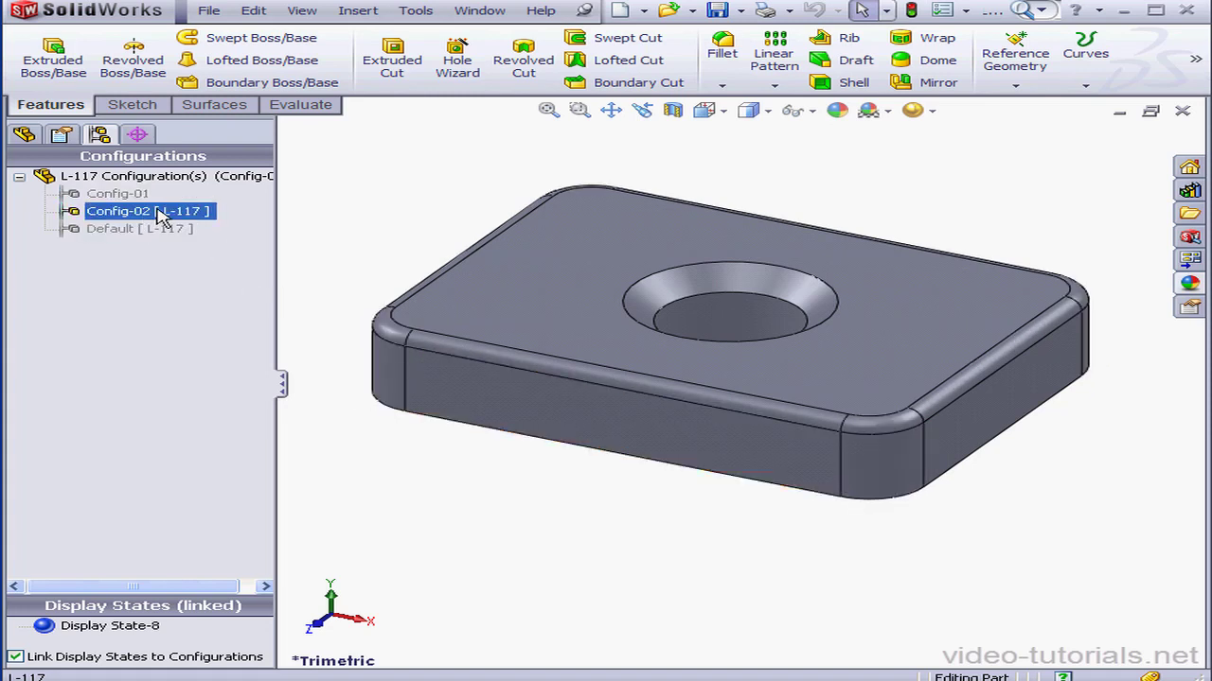
Activate Config-01 and check the state of Fillet2 in its feature tree.
{"action": "left_click", "coordinate": [147, 197]}
{"action": "double_click", "coordinate": [142, 197]}
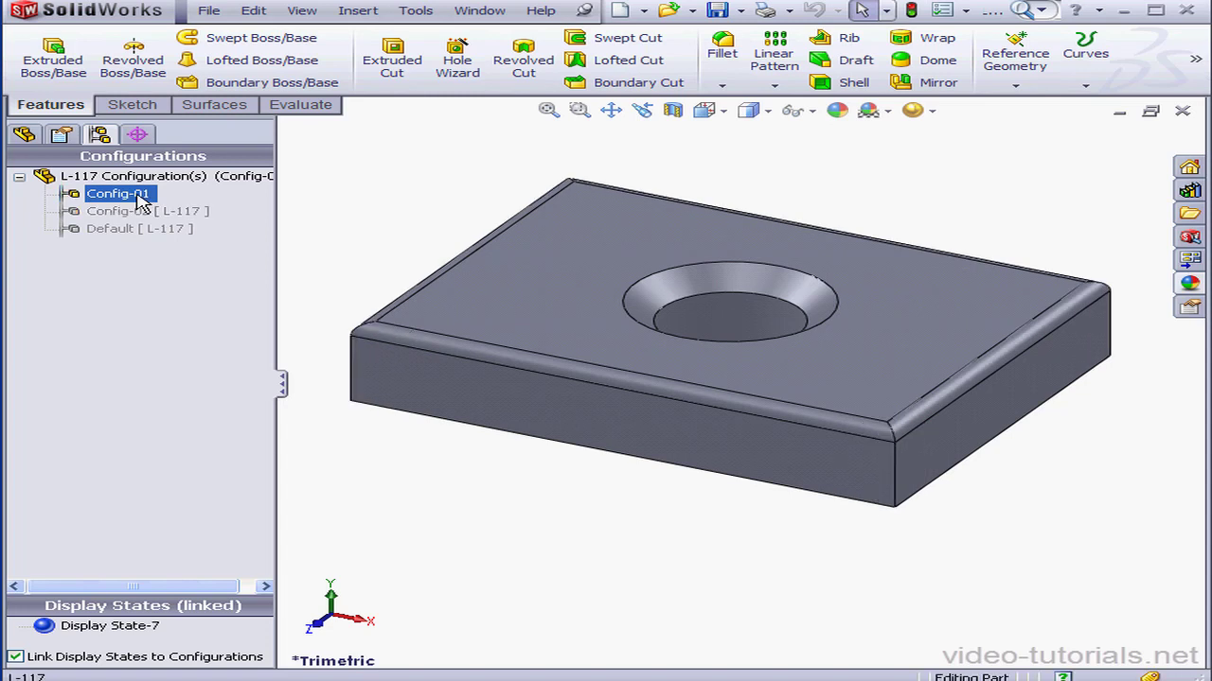
{"action": "left_click", "coordinate": [25, 134]}
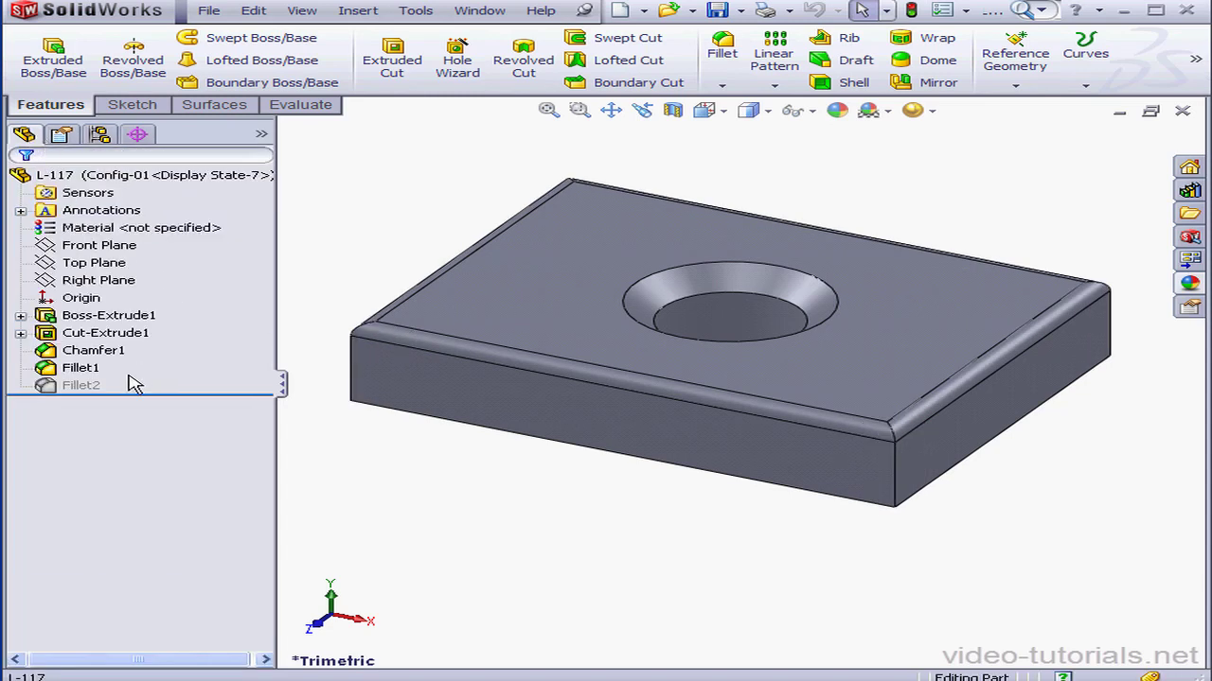
{"action": "left_click", "coordinate": [86, 389]}
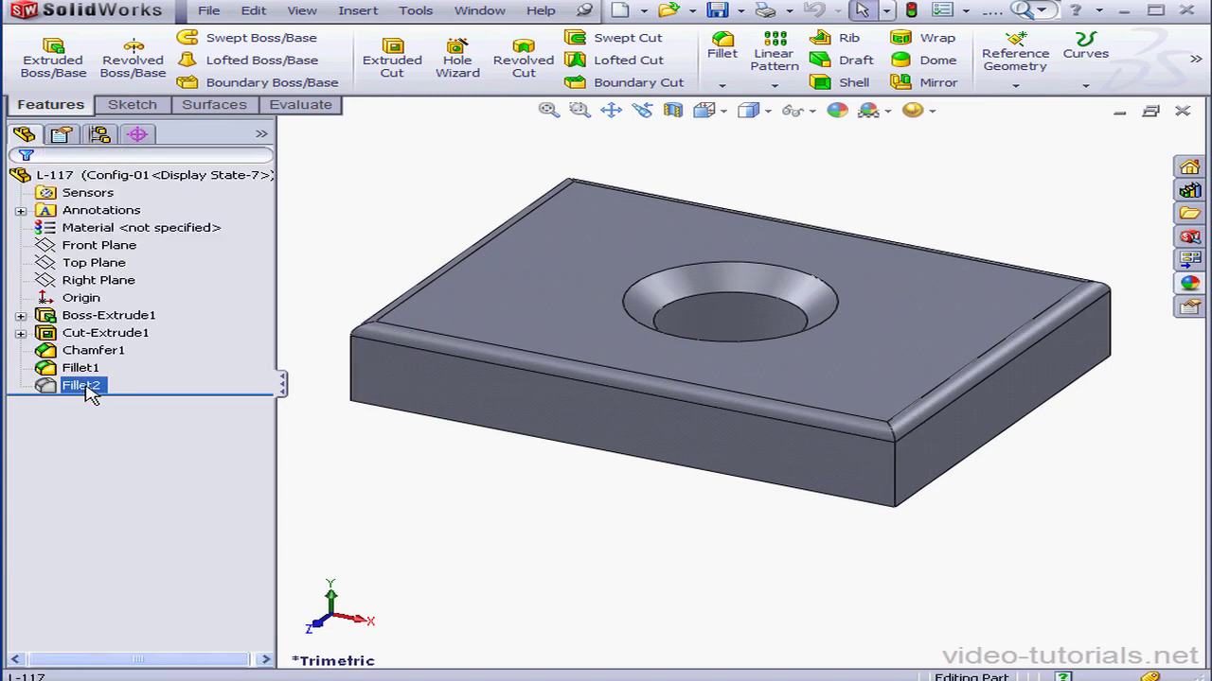
Activate Config-02 and enable the Suppress features option in its configuration properties.
{"action": "left_click", "coordinate": [99, 134]}
{"action": "double_click", "coordinate": [137, 213]}
{"action": "right_click", "coordinate": [137, 217]}
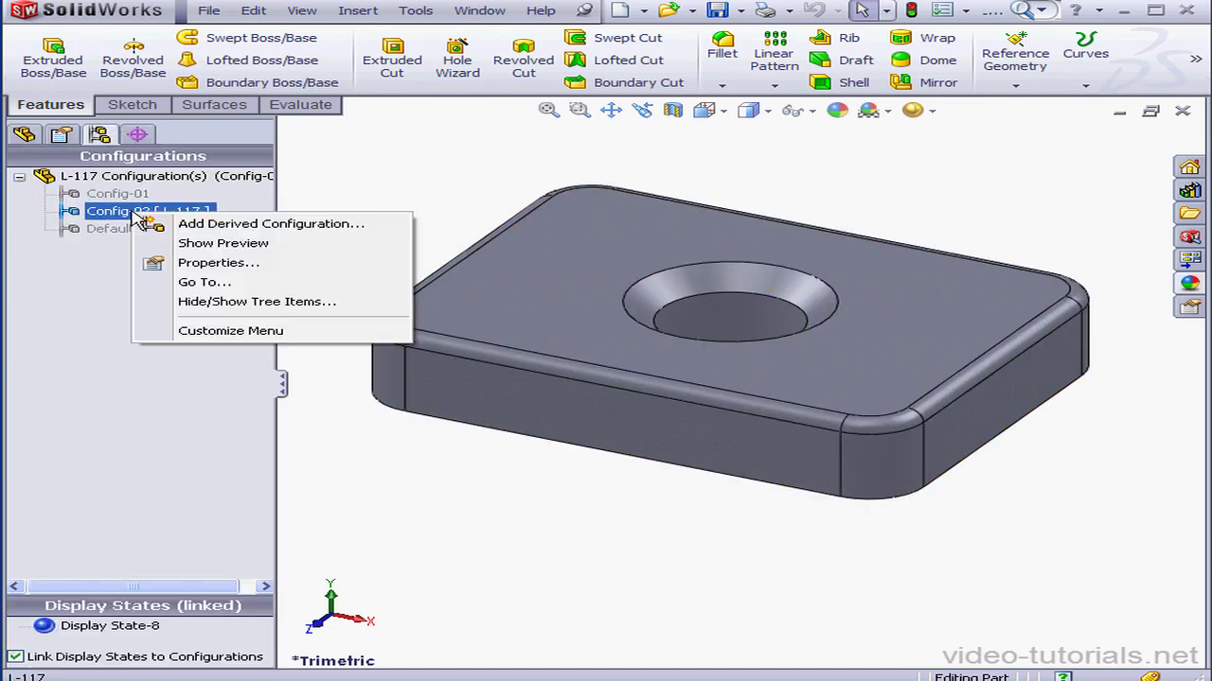
{"action": "left_click", "coordinate": [220, 264]}
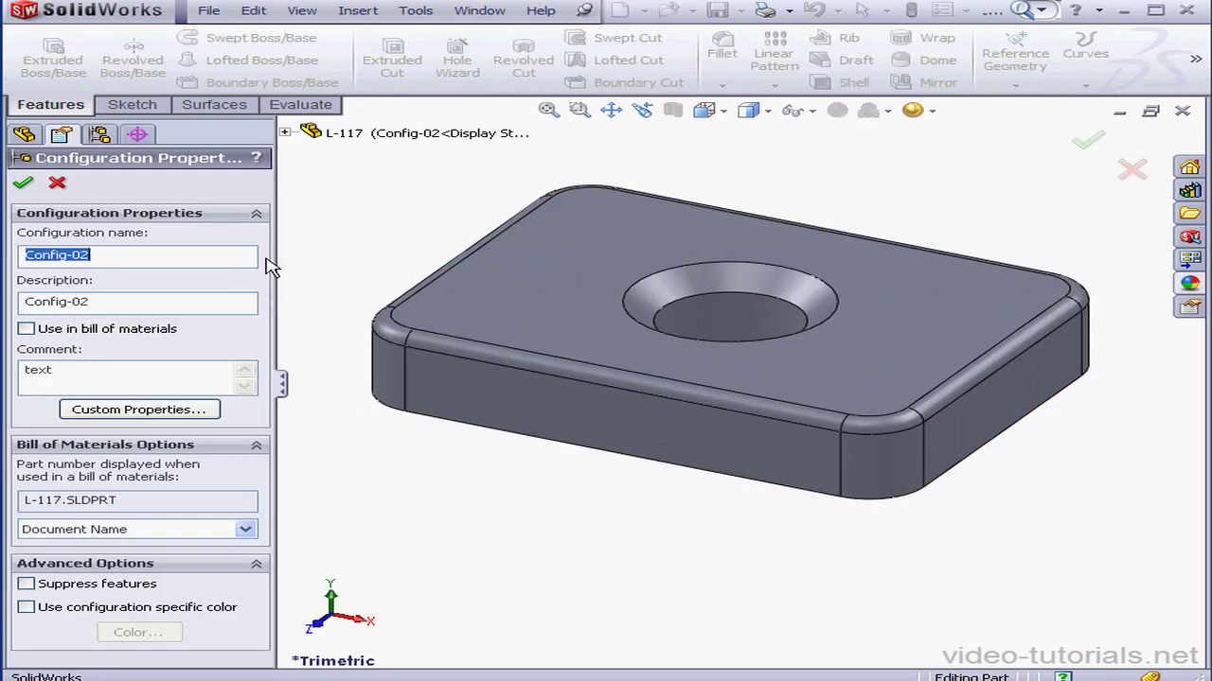
{"action": "left_click", "coordinate": [26, 584]}
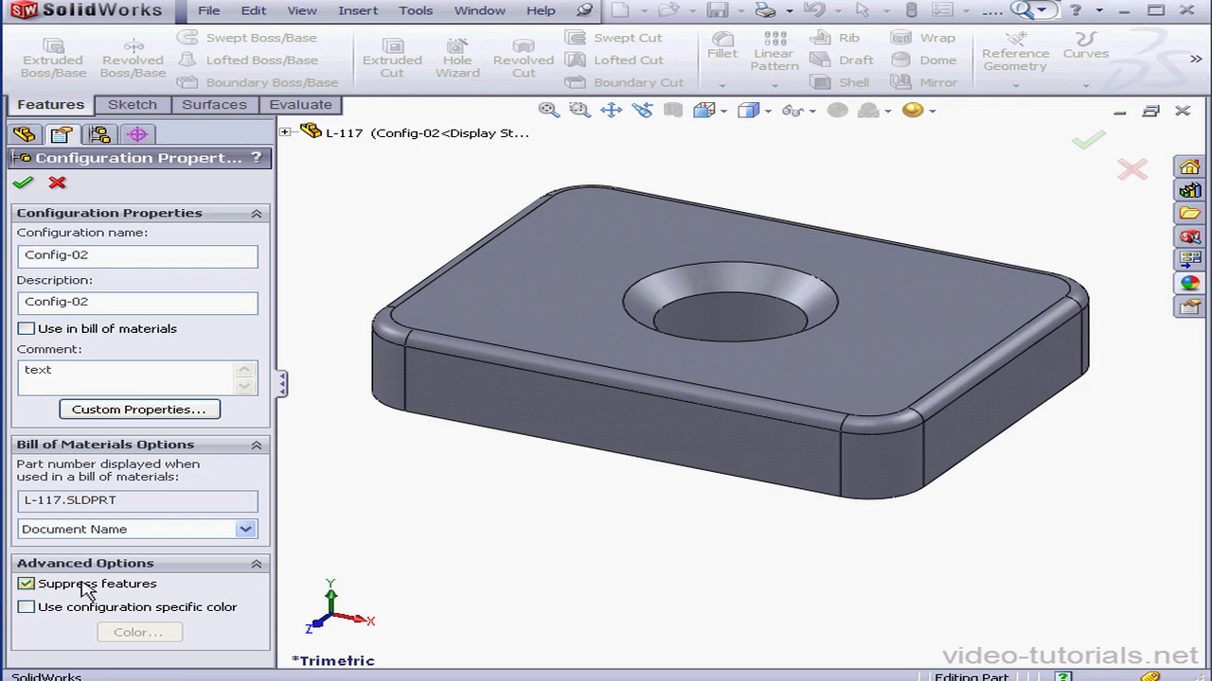
{"action": "left_click", "coordinate": [25, 186]}
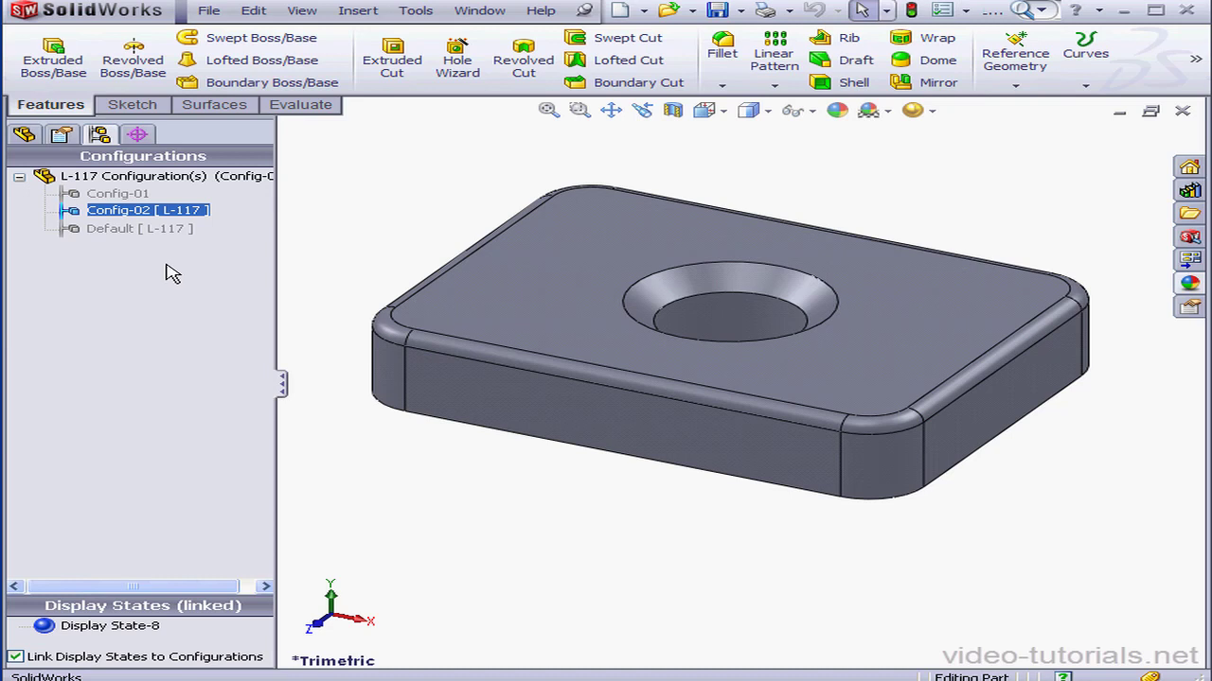
Activate the Default configuration and add a derived configuration named Der-Config beneath it.
{"action": "left_click", "coordinate": [137, 229], "text": "ctrl"}
{"action": "double_click", "coordinate": [131, 234]}
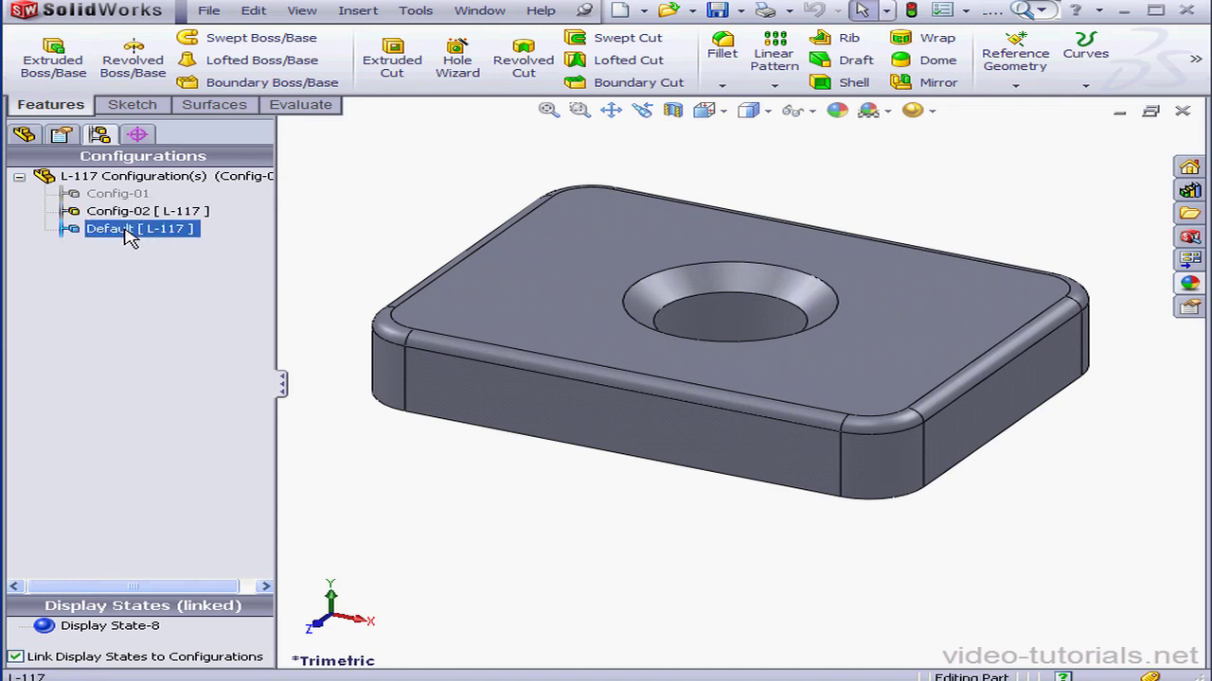
{"action": "right_click", "coordinate": [130, 235]}
{"action": "left_click", "coordinate": [218, 242]}
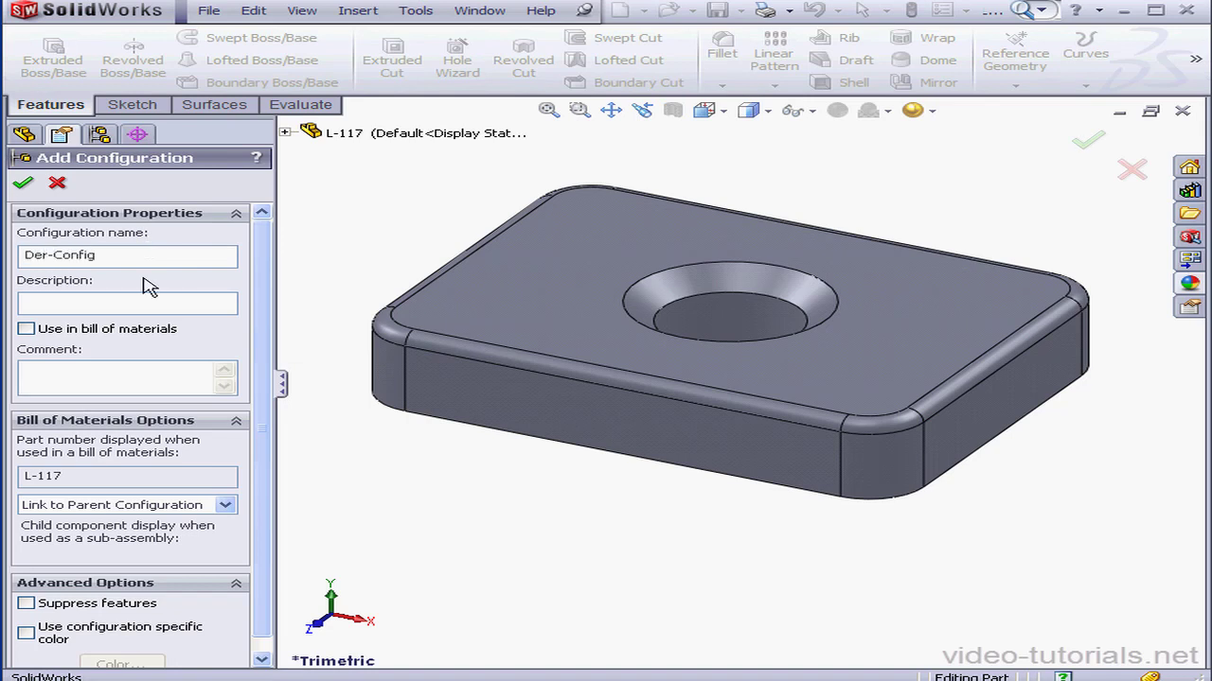
{"action": "left_click", "coordinate": [24, 184]}
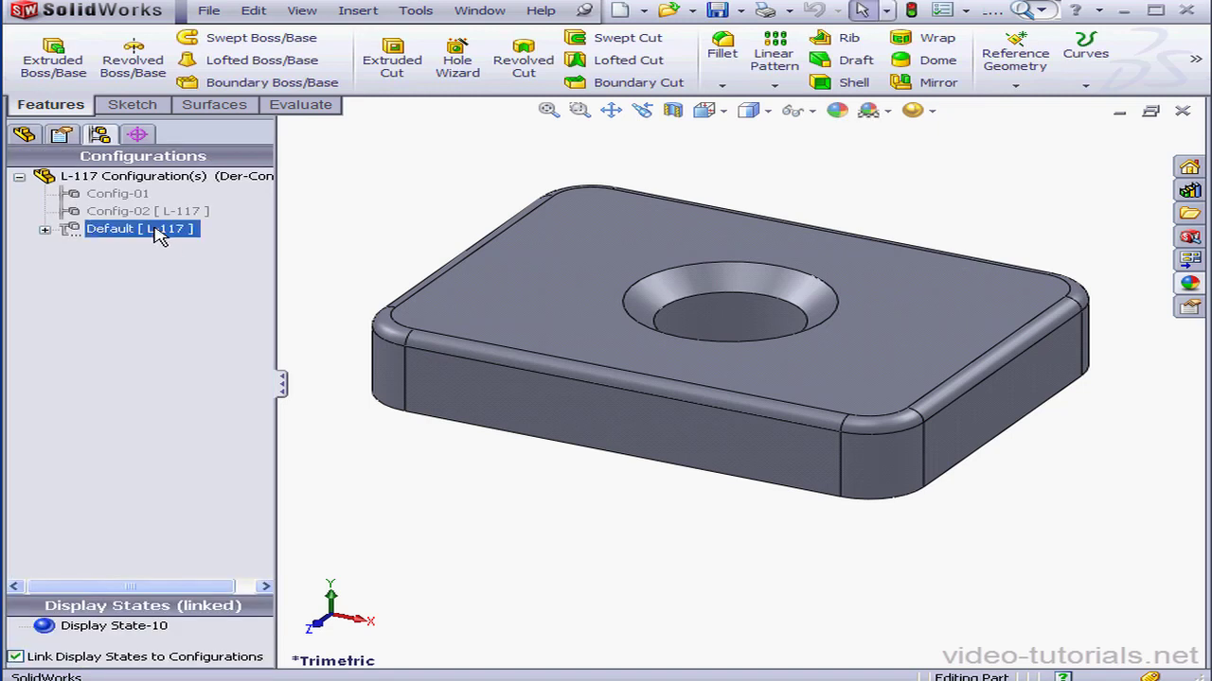
Return to the Default configuration, set the hole's diameter in Sketch2 to 40 mm and rebuild the part.
{"action": "double_click", "coordinate": [116, 231]}
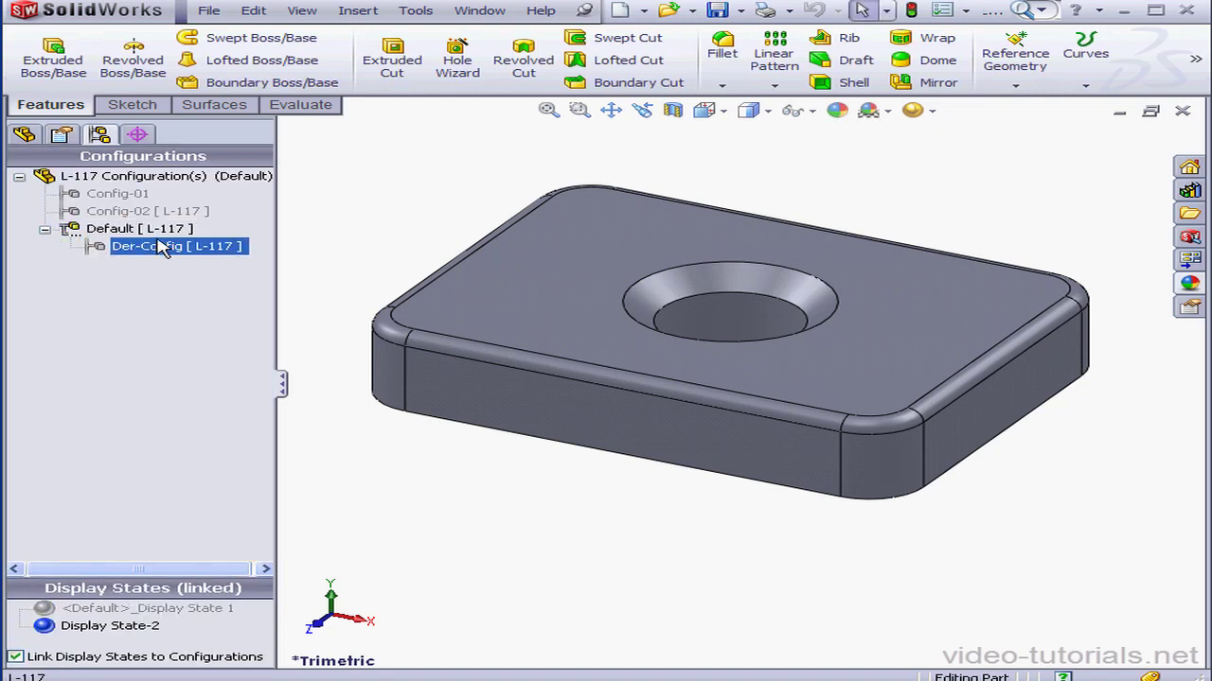
{"action": "left_click", "coordinate": [26, 135]}
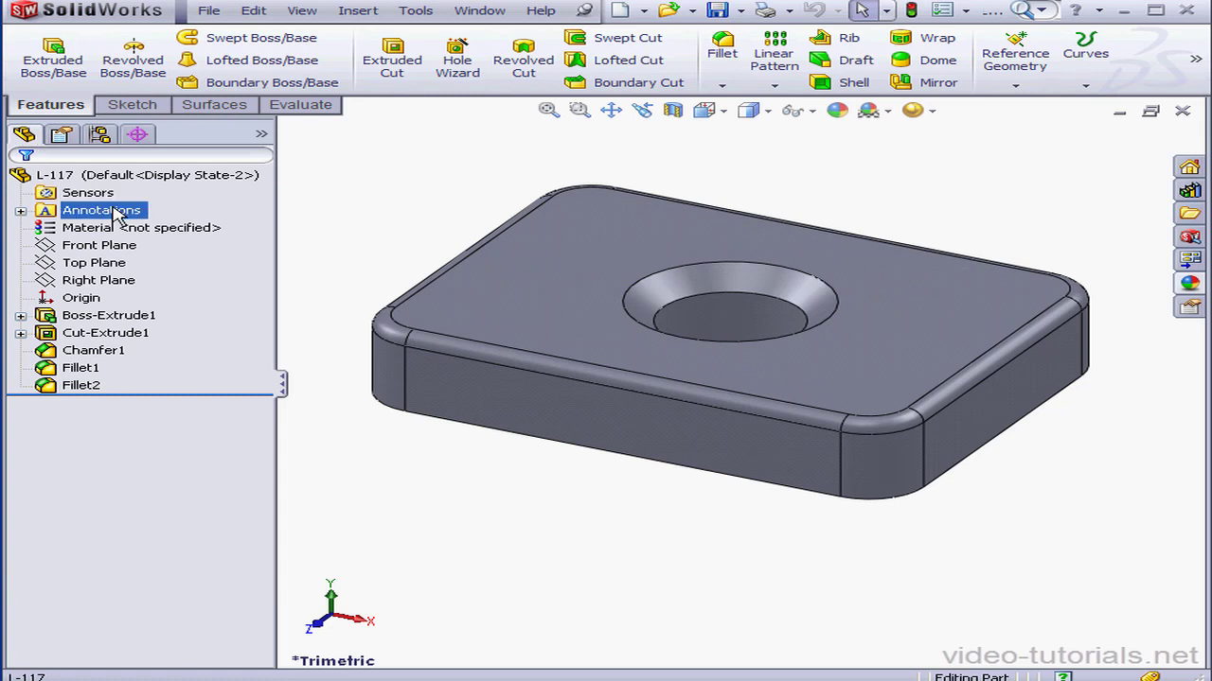
{"action": "left_click", "coordinate": [21, 333]}
{"action": "left_click", "coordinate": [106, 352]}
{"action": "double_click", "coordinate": [106, 352]}
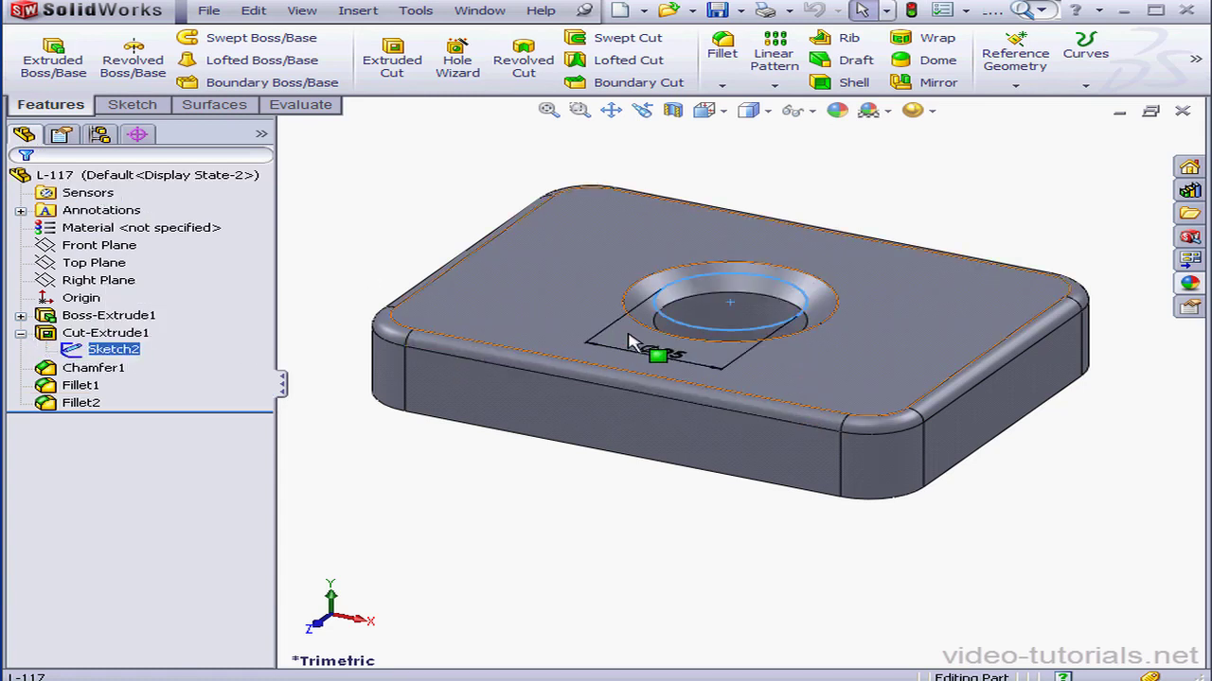
{"action": "left_click", "coordinate": [657, 355]}
{"action": "double_click", "coordinate": [659, 356]}
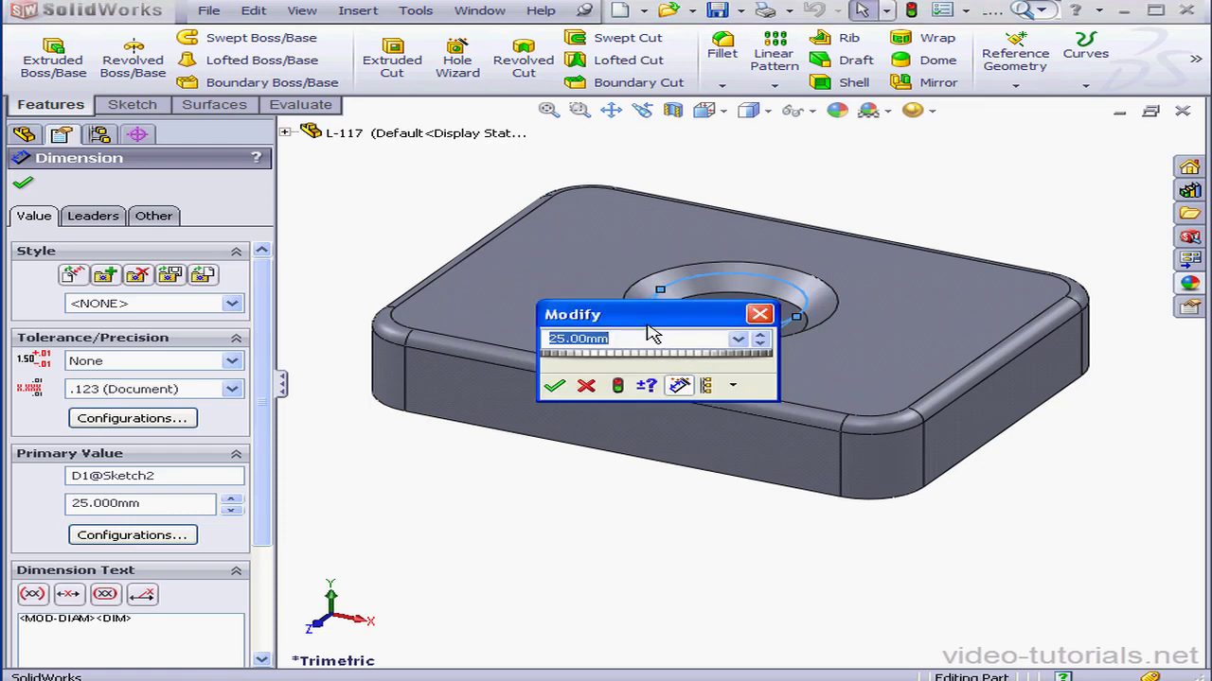
{"action": "type", "text": "4"}
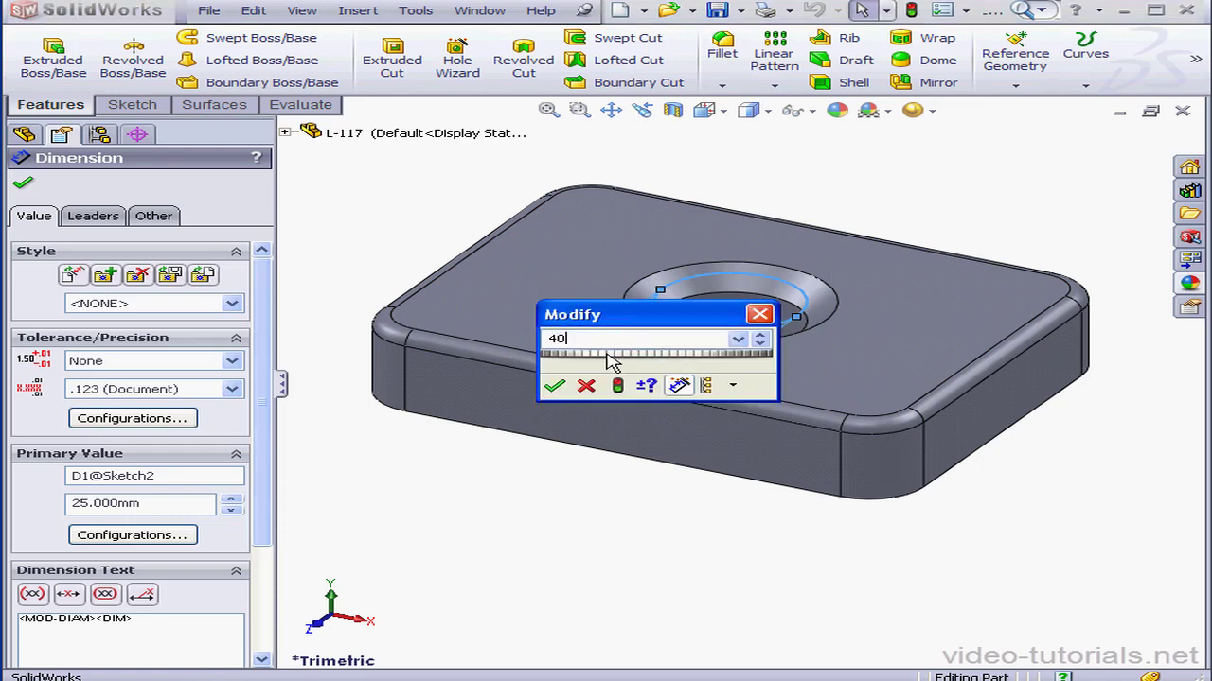
{"action": "type", "text": "0"}
{"action": "left_click", "coordinate": [555, 385]}
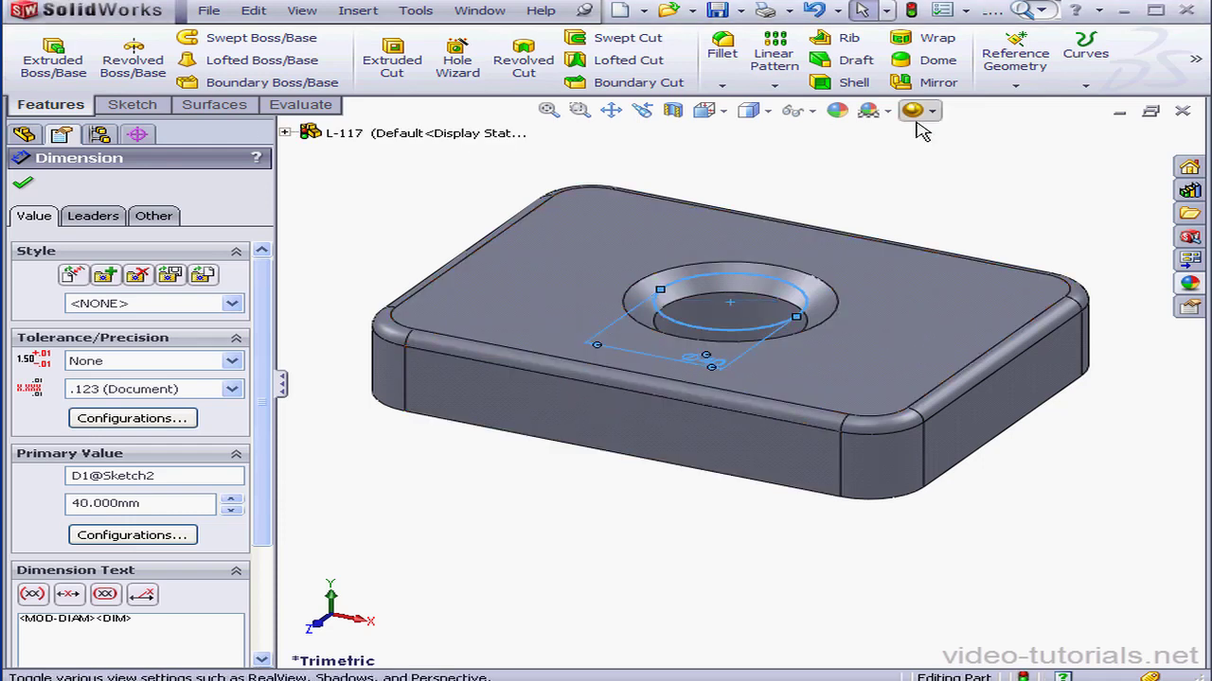
{"action": "left_click", "coordinate": [913, 12]}
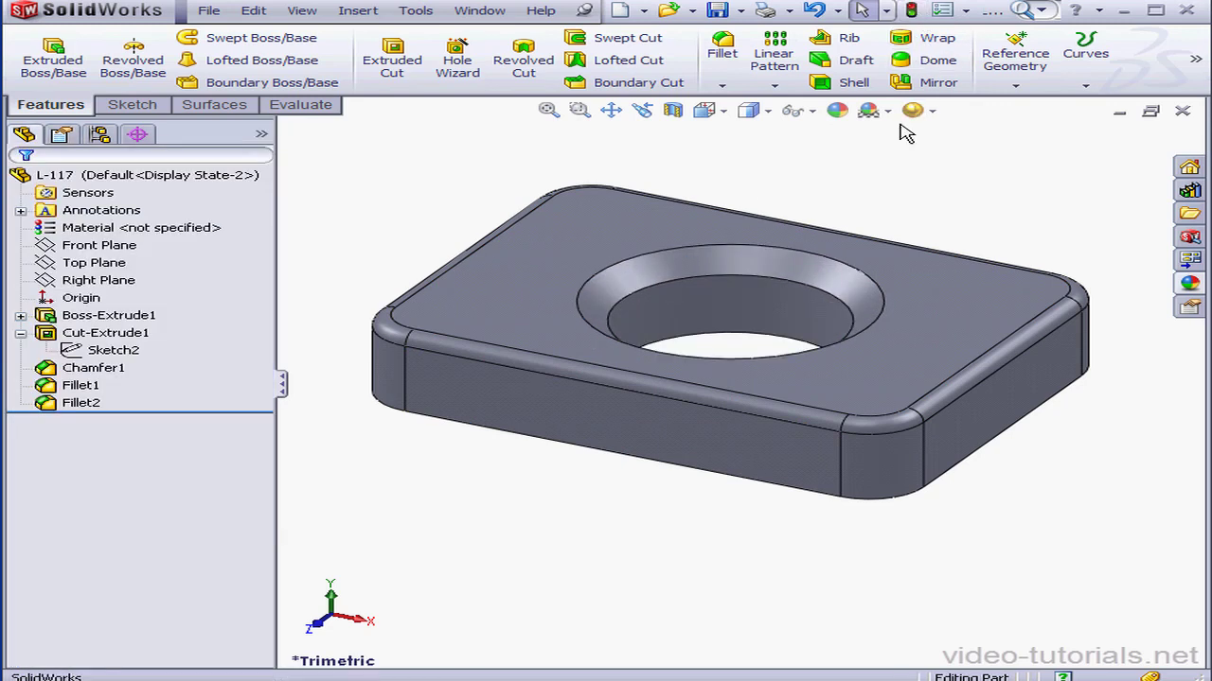
Activate the derived configuration Der-Config beneath Default.
{"action": "left_click", "coordinate": [100, 134]}
{"action": "left_click", "coordinate": [133, 246]}
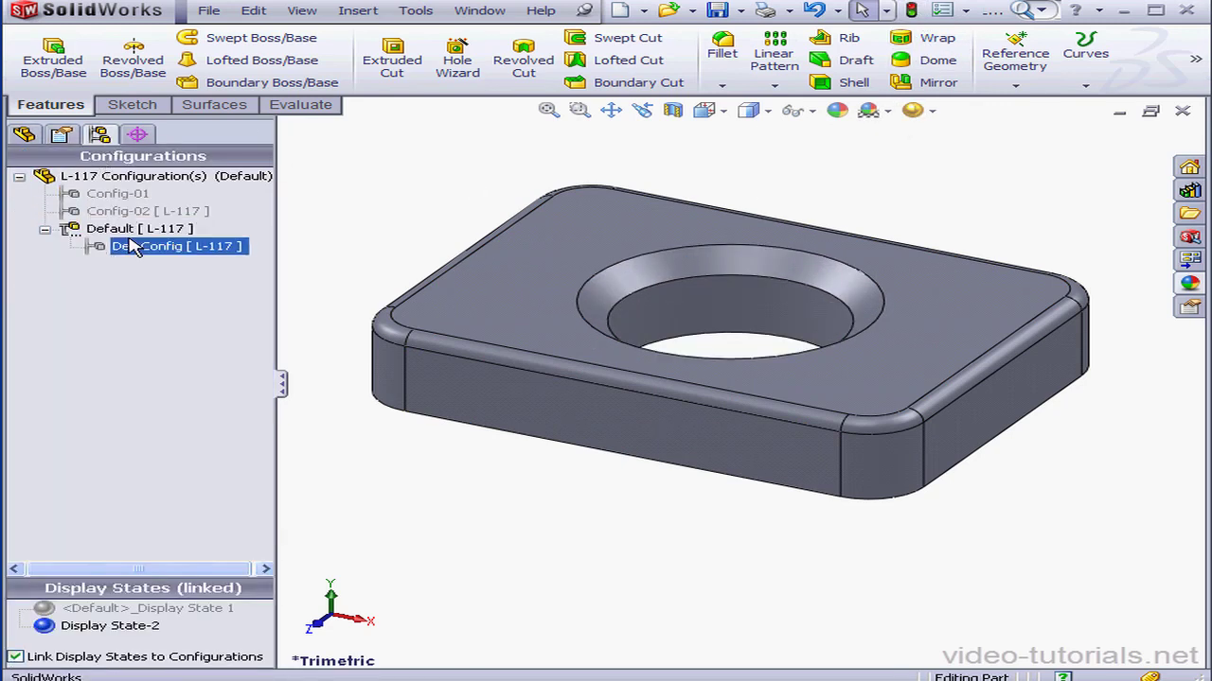
{"action": "double_click", "coordinate": [132, 246]}
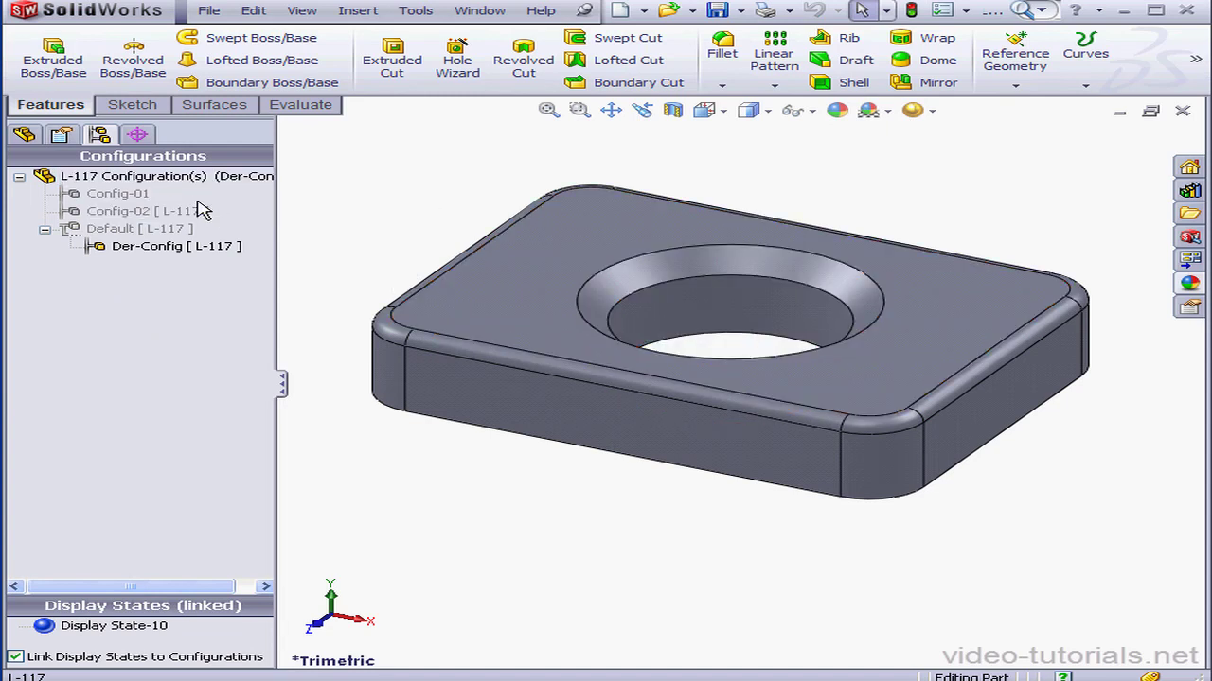
Set the hole's diameter in Sketch2 to 10 mm for this configuration only and save the part with a rebuild.
{"action": "left_click", "coordinate": [26, 139]}
{"action": "left_click", "coordinate": [46, 336]}
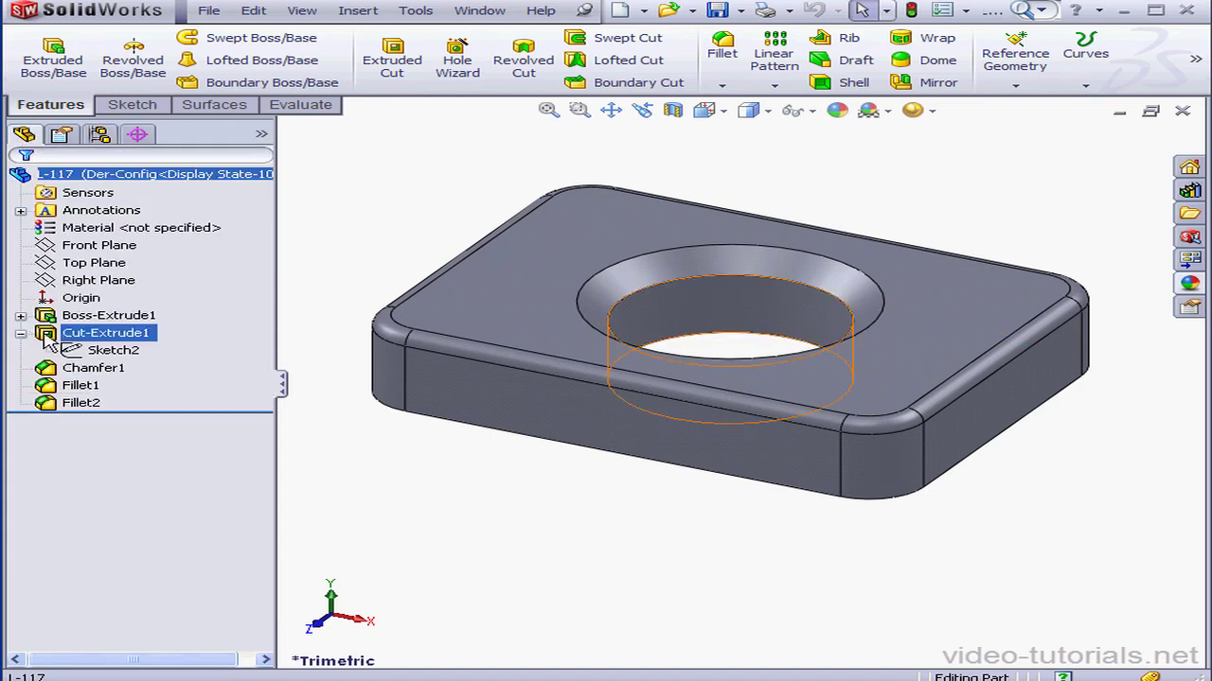
{"action": "left_click", "coordinate": [111, 350]}
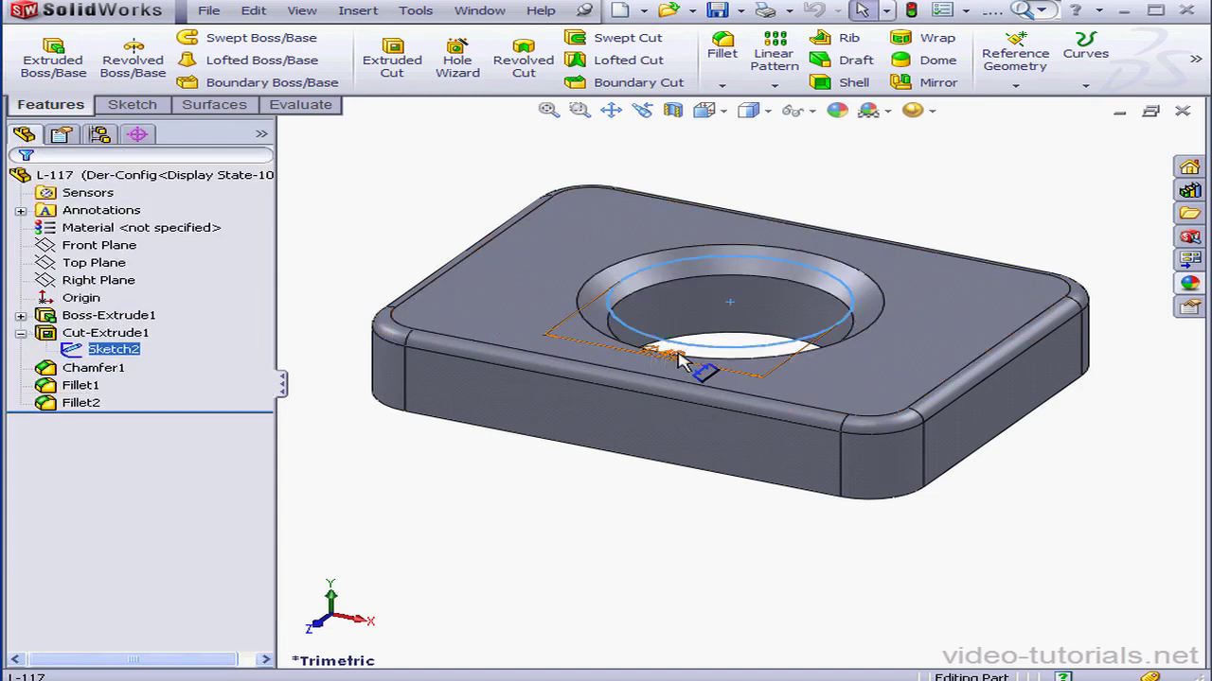
{"action": "double_click", "coordinate": [669, 345]}
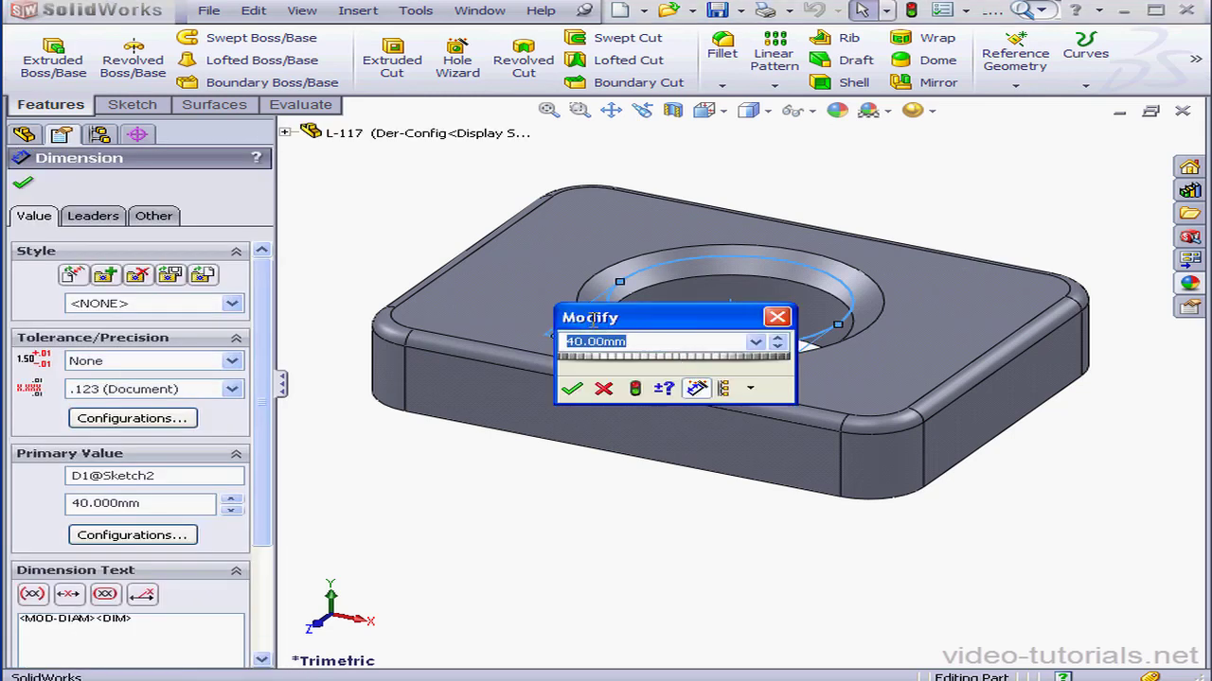
{"action": "type", "text": "1"}
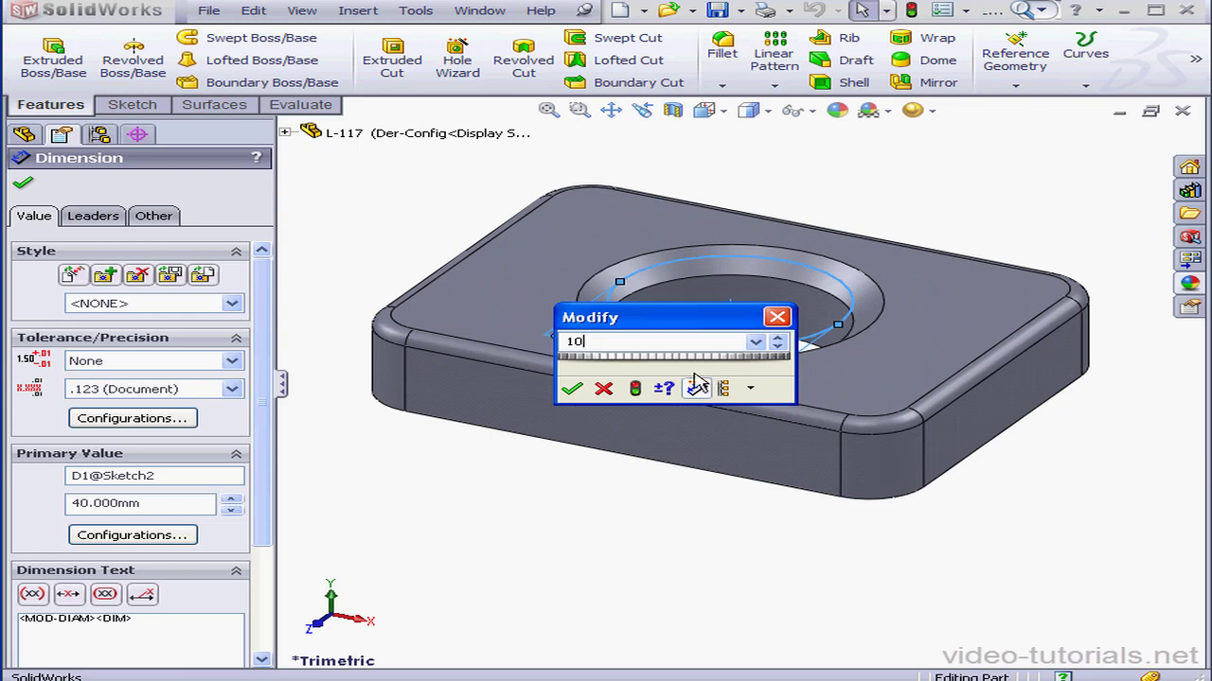
{"action": "type", "text": "0"}
{"action": "left_click", "coordinate": [750, 389]}
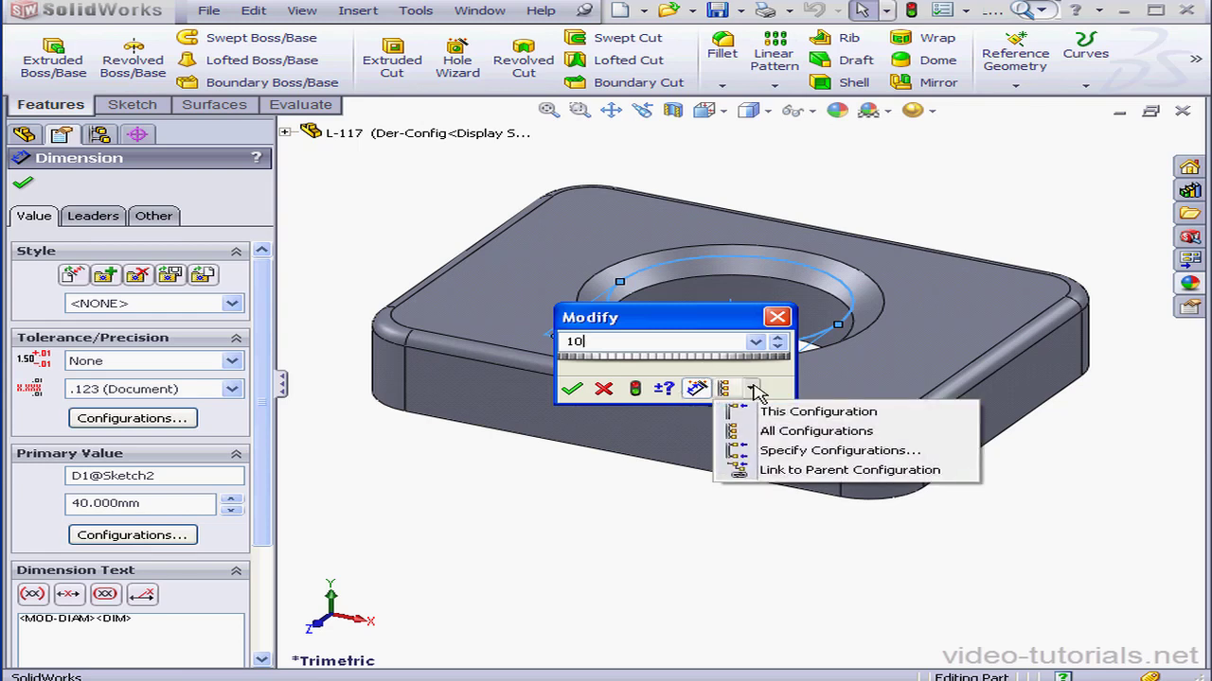
{"action": "left_click", "coordinate": [802, 416]}
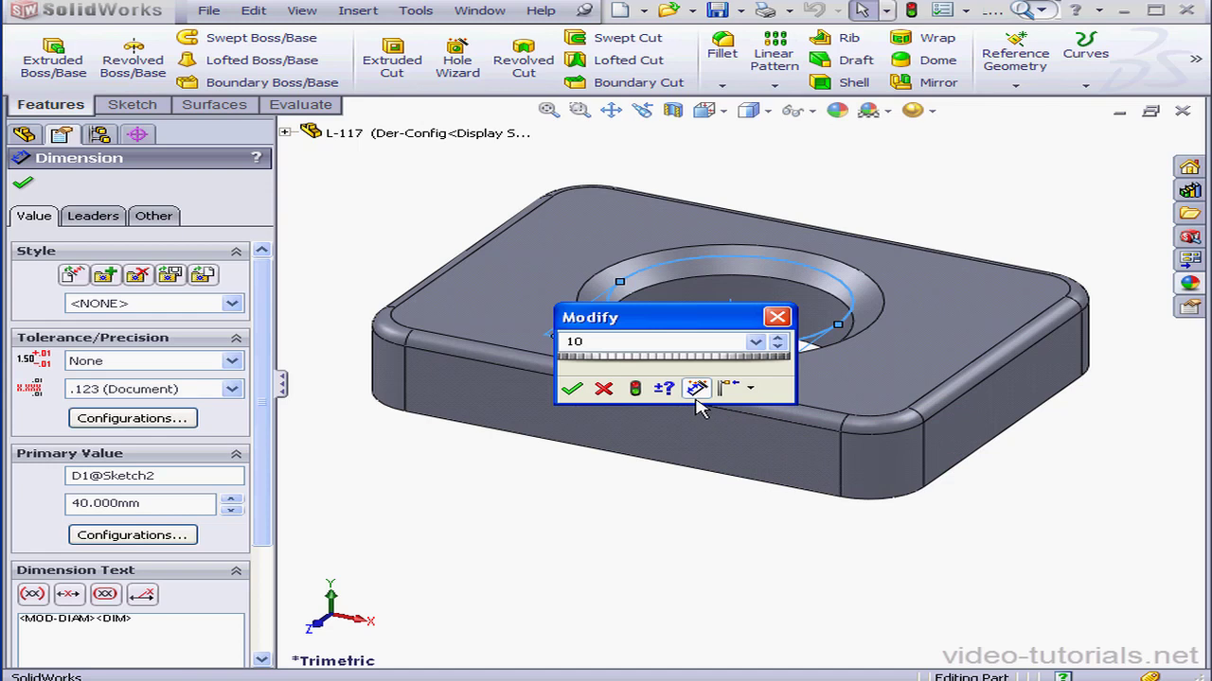
{"action": "left_click", "coordinate": [572, 389]}
{"action": "left_click", "coordinate": [719, 11]}
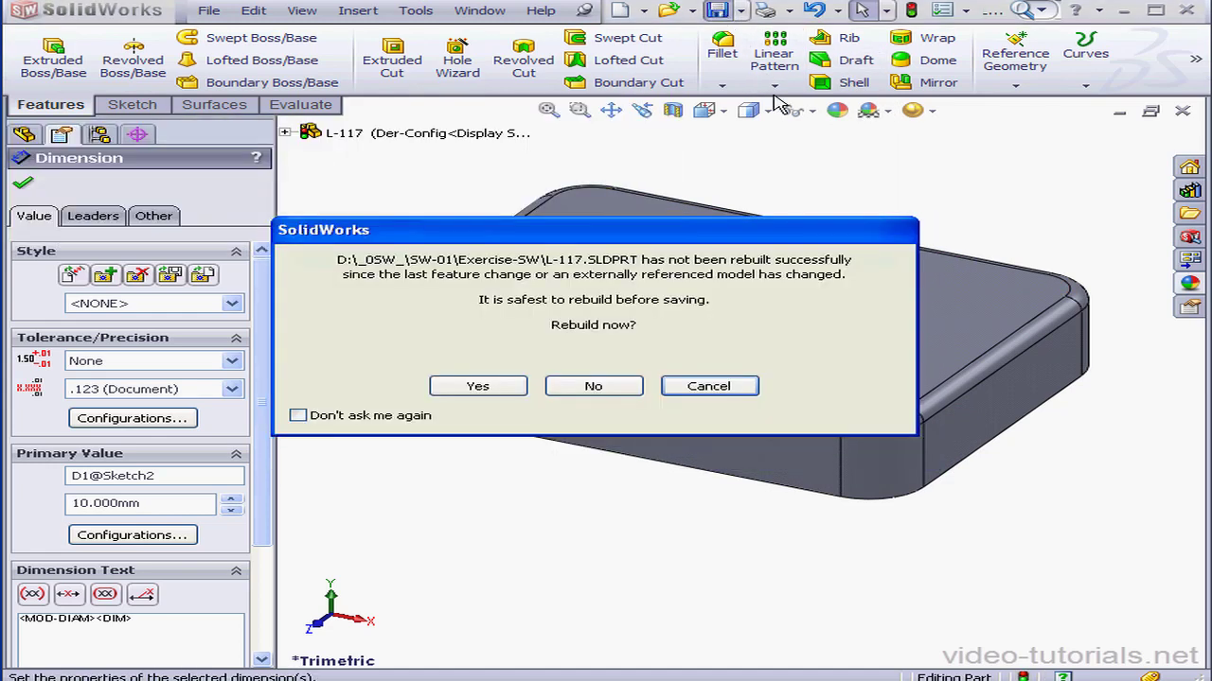
{"action": "left_click", "coordinate": [478, 387]}
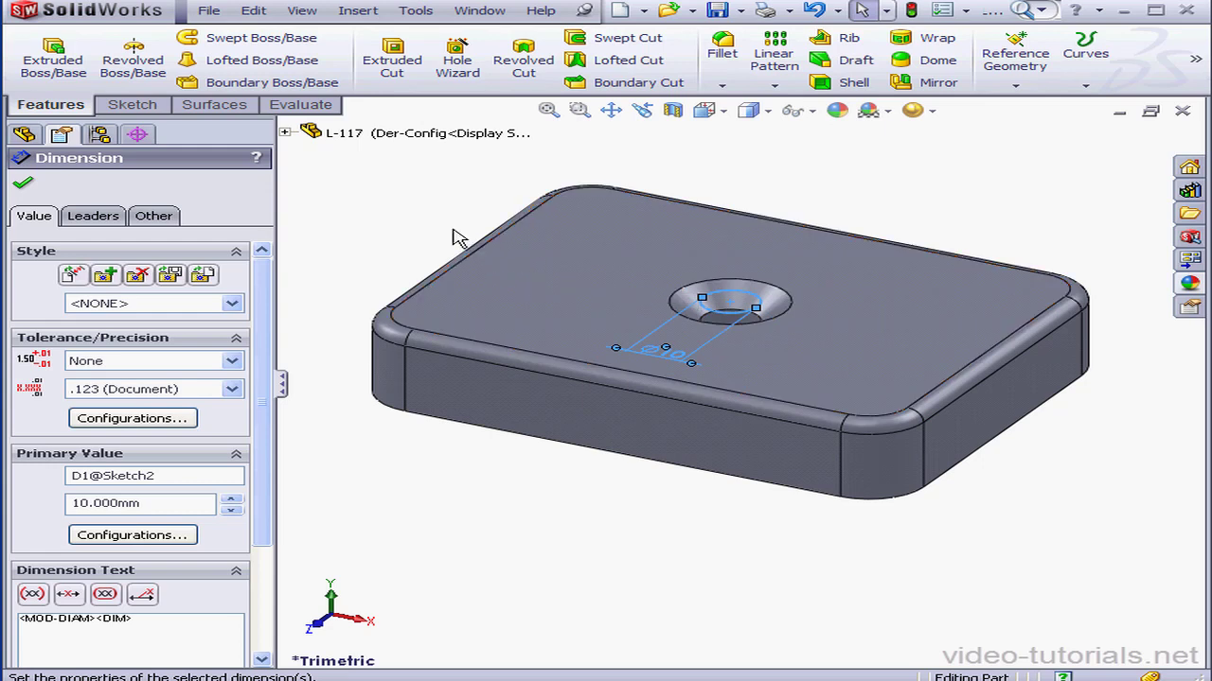
Switch back to the Default configuration and rebuild the model for it.
{"action": "left_click", "coordinate": [100, 134]}
{"action": "left_click", "coordinate": [151, 192]}
{"action": "left_click", "coordinate": [149, 232]}
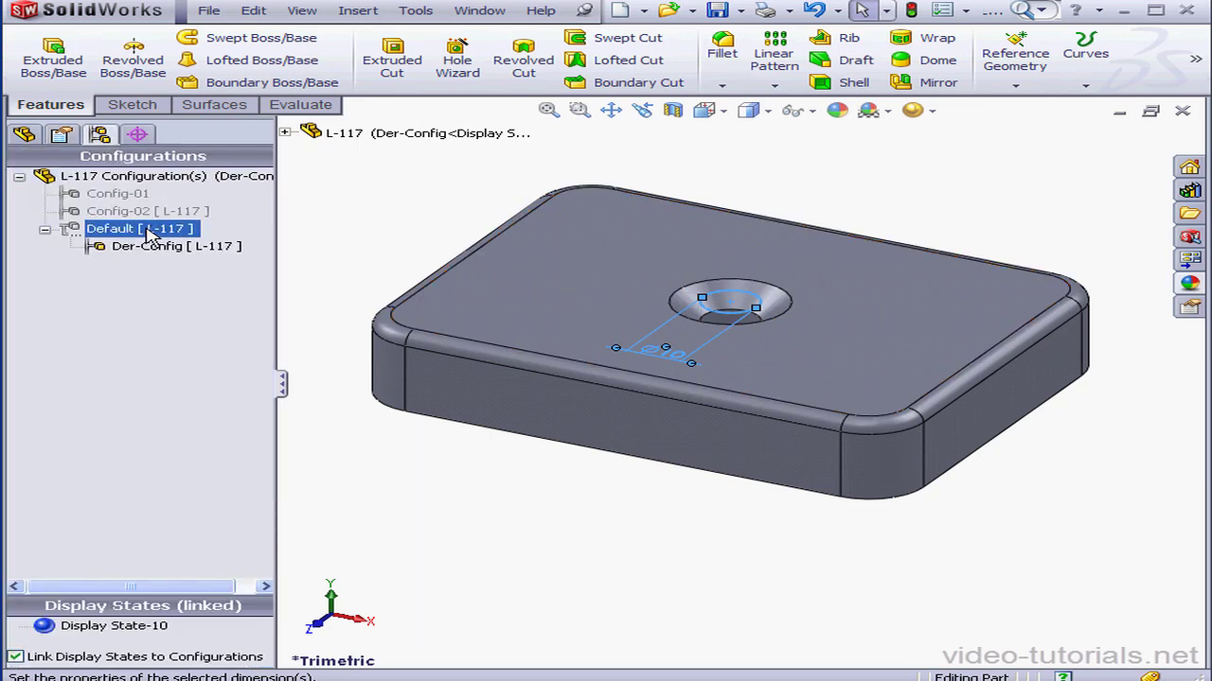
{"action": "double_click", "coordinate": [149, 231]}
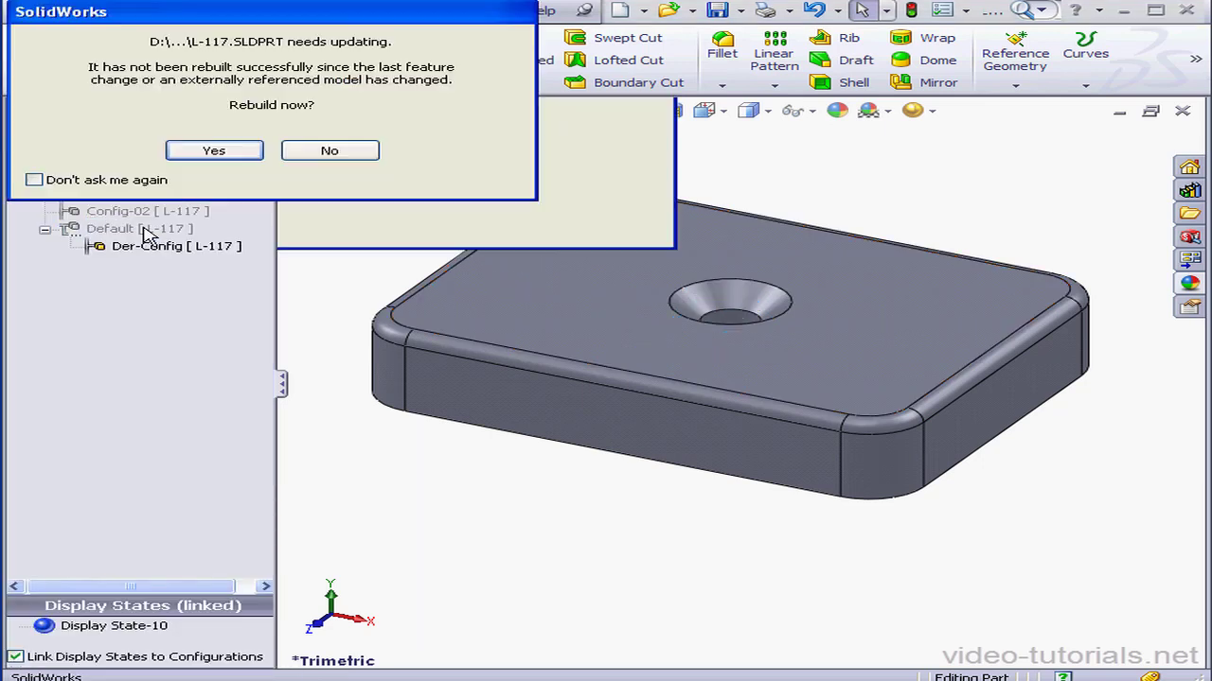
{"action": "left_click", "coordinate": [228, 153]}
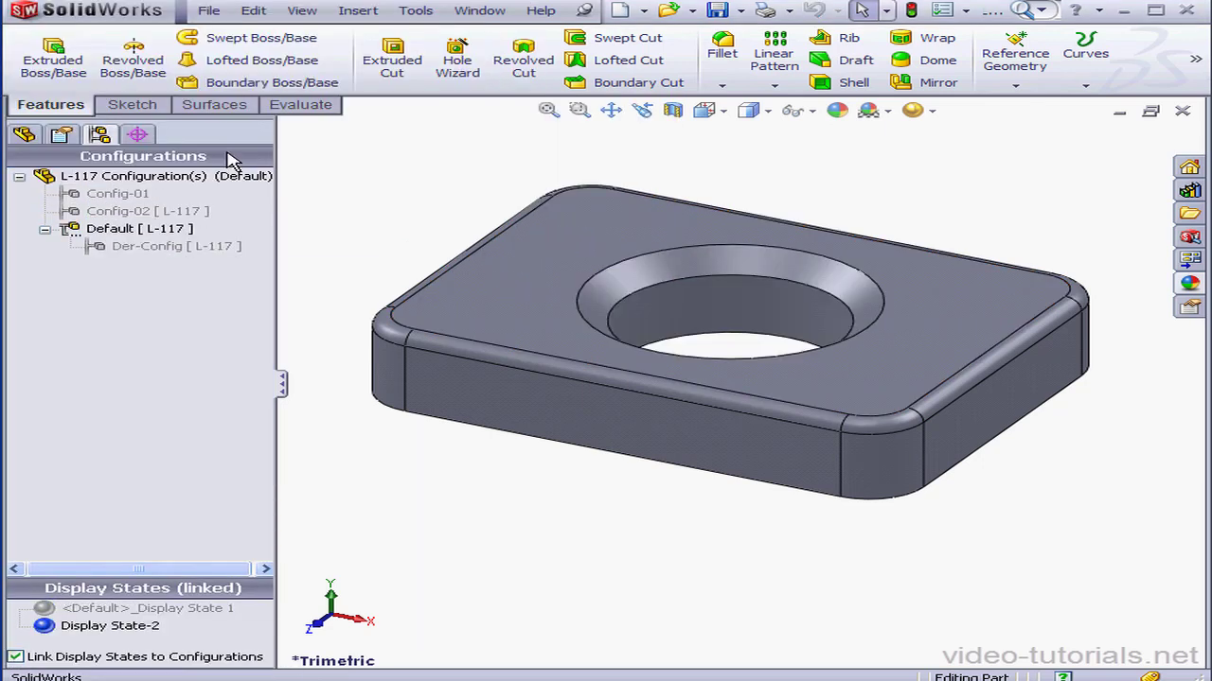
Set the hole's diameter in Sketch2 to 30 mm in the Default configuration and rebuild the part.
{"action": "left_click", "coordinate": [24, 134]}
{"action": "left_click", "coordinate": [21, 333]}
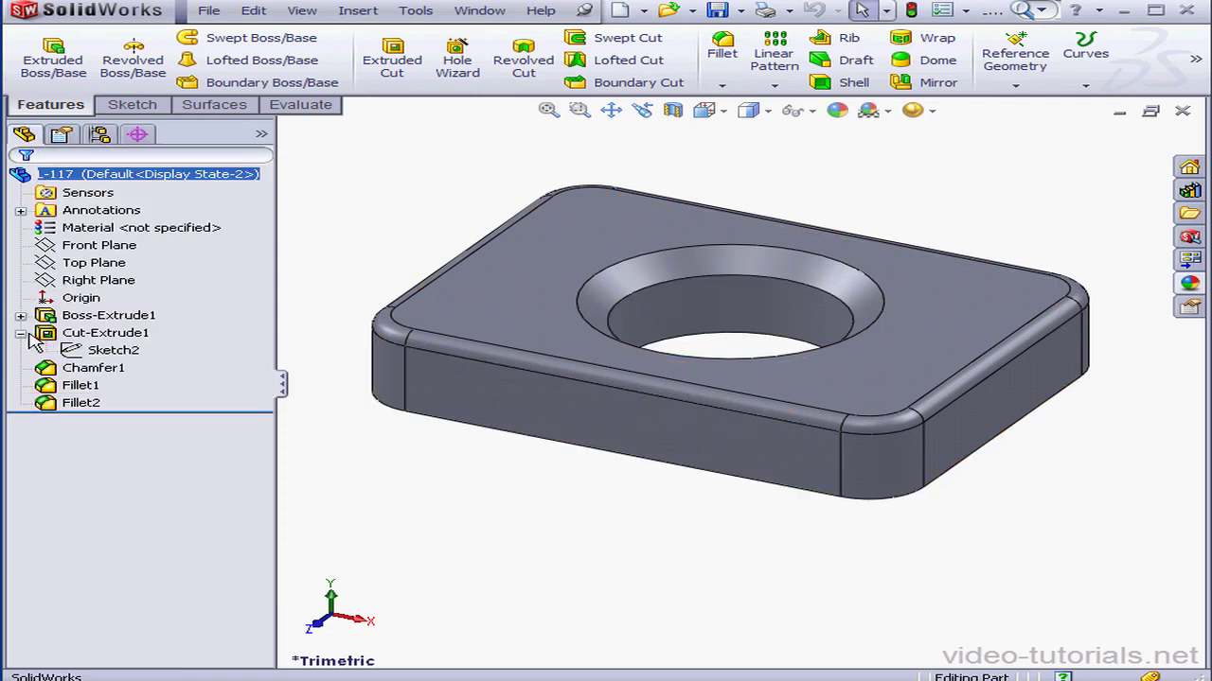
{"action": "left_click", "coordinate": [114, 351]}
{"action": "double_click", "coordinate": [113, 351]}
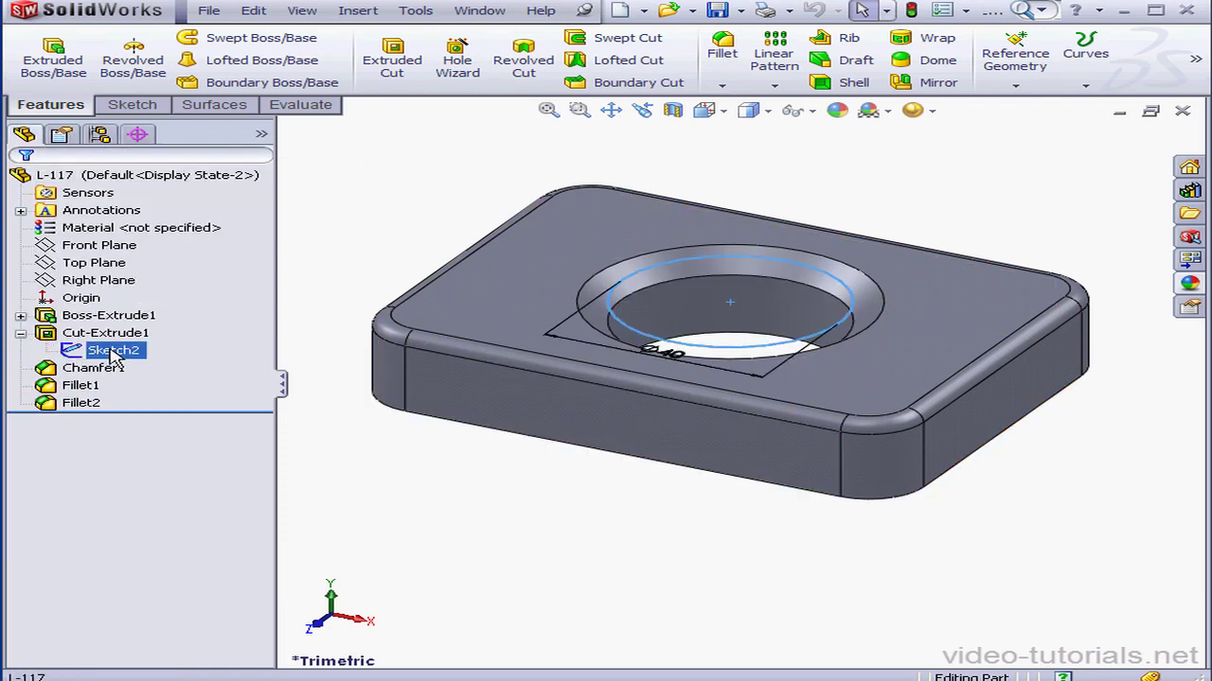
{"action": "left_click", "coordinate": [675, 366]}
{"action": "double_click", "coordinate": [675, 365]}
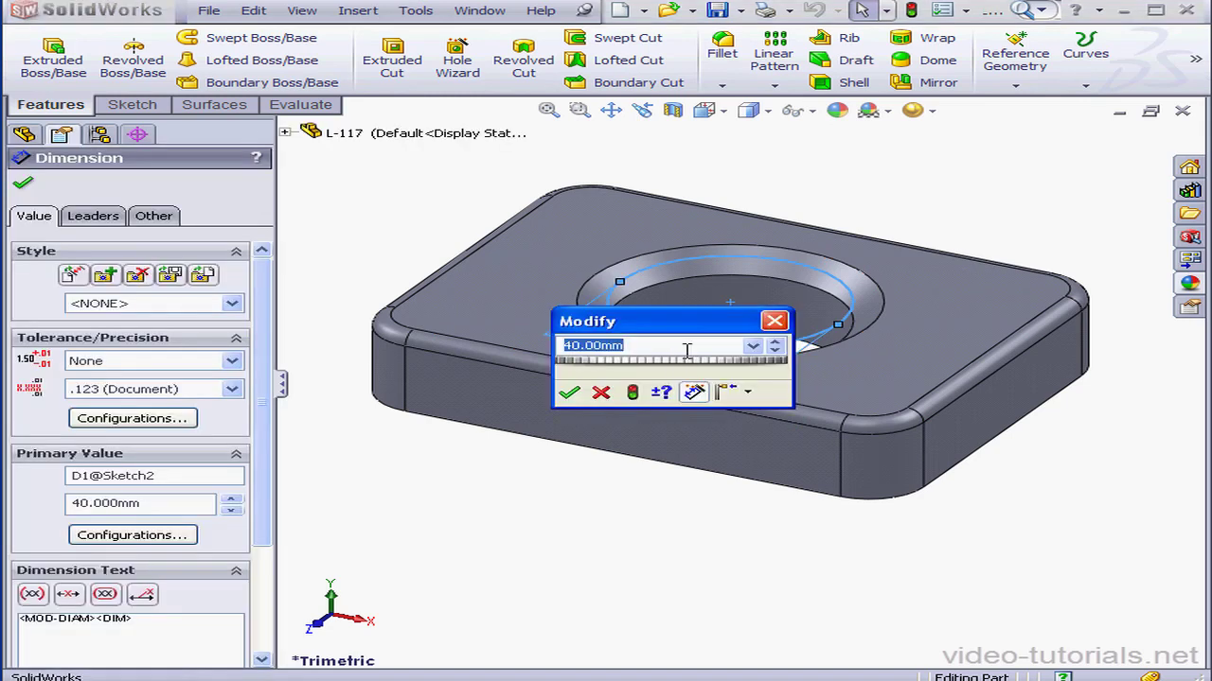
{"action": "type", "text": "30"}
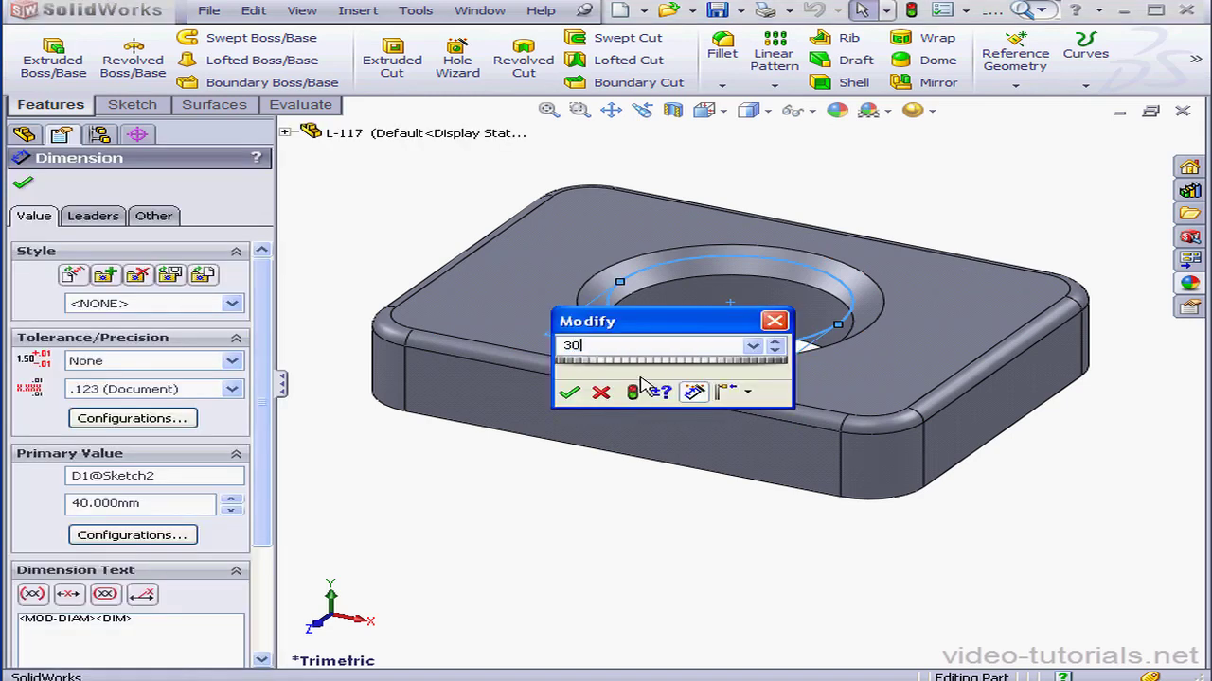
{"action": "left_click", "coordinate": [569, 392]}
{"action": "left_click", "coordinate": [912, 12]}
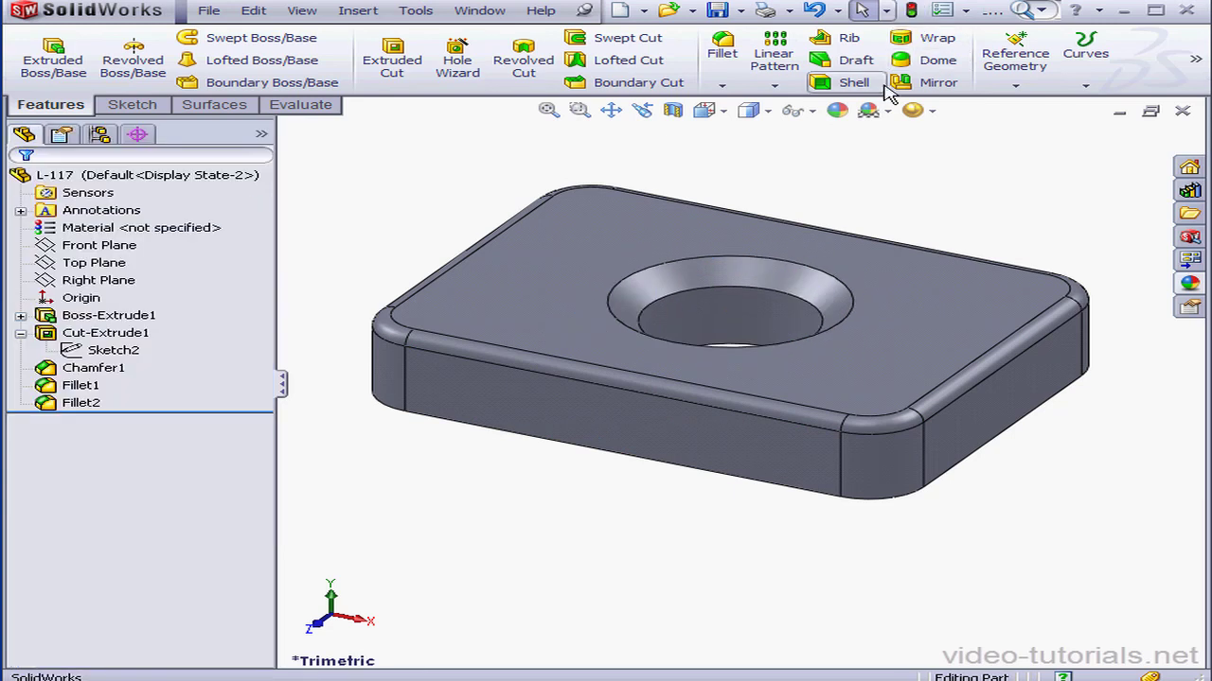
Activate Der-Config, link the hole's diameter in Sketch2 to the parent configuration and rebuild the part.
{"action": "left_click", "coordinate": [99, 134]}
{"action": "double_click", "coordinate": [144, 246]}
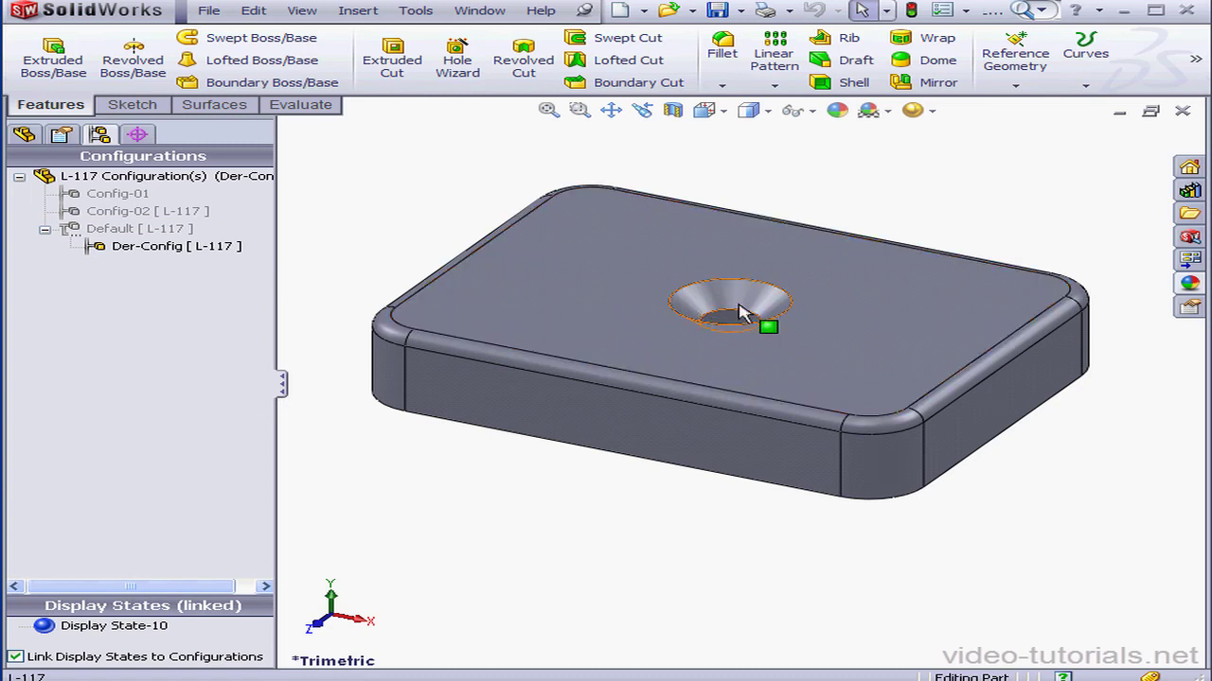
{"action": "left_click", "coordinate": [24, 134]}
{"action": "left_click", "coordinate": [20, 333]}
{"action": "left_click", "coordinate": [95, 349]}
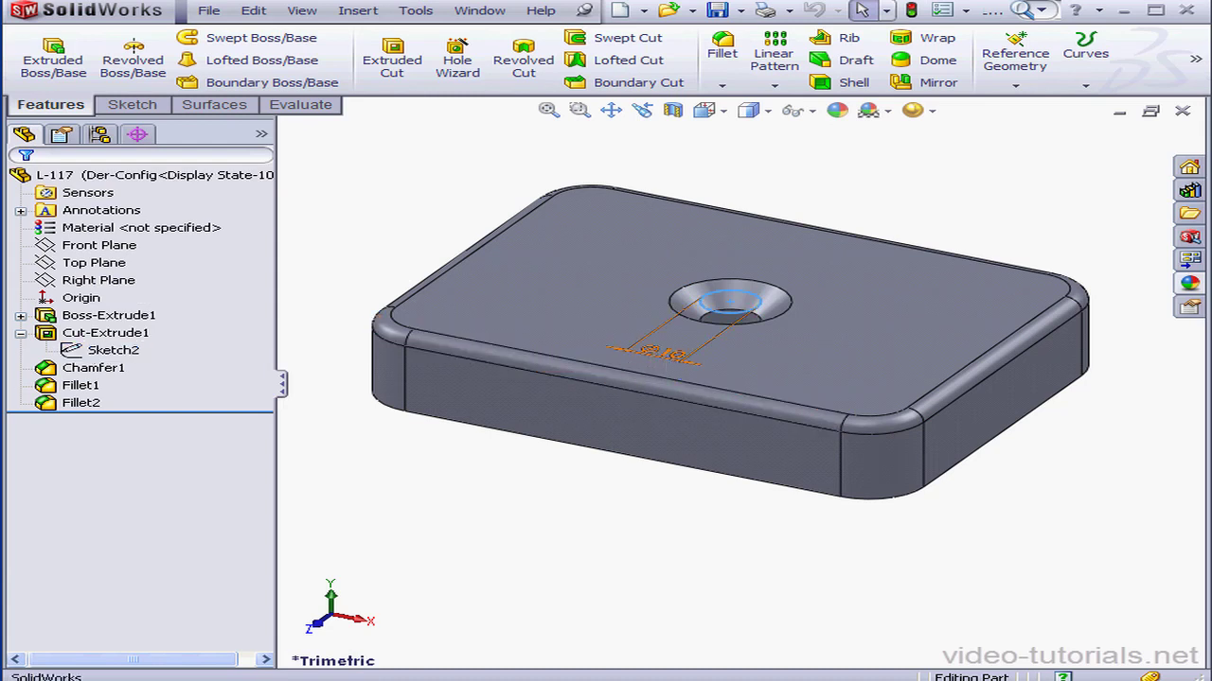
{"action": "double_click", "coordinate": [663, 356]}
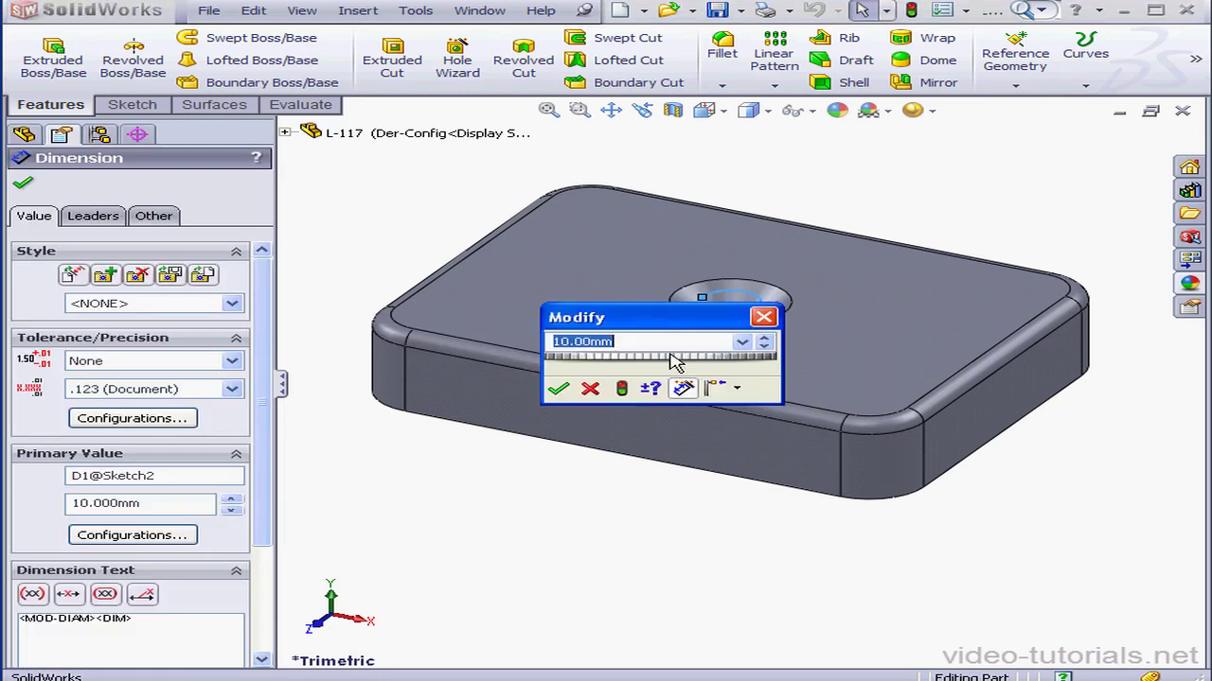
{"action": "left_click", "coordinate": [738, 389]}
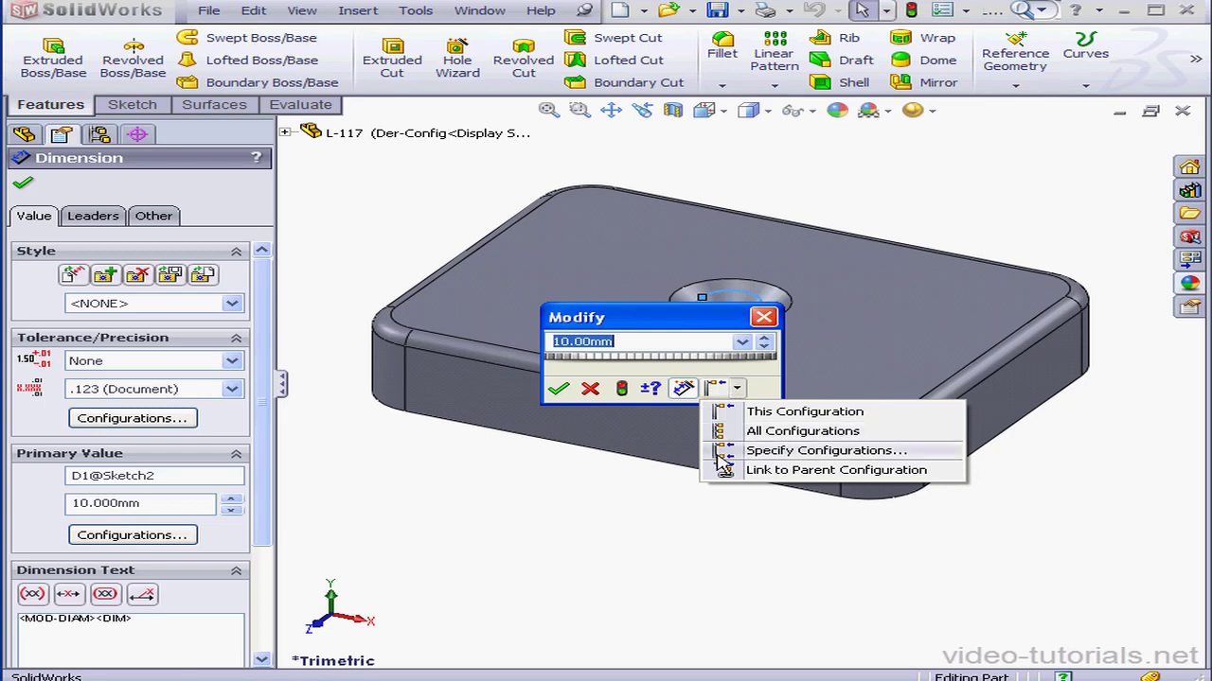
{"action": "left_click", "coordinate": [763, 473]}
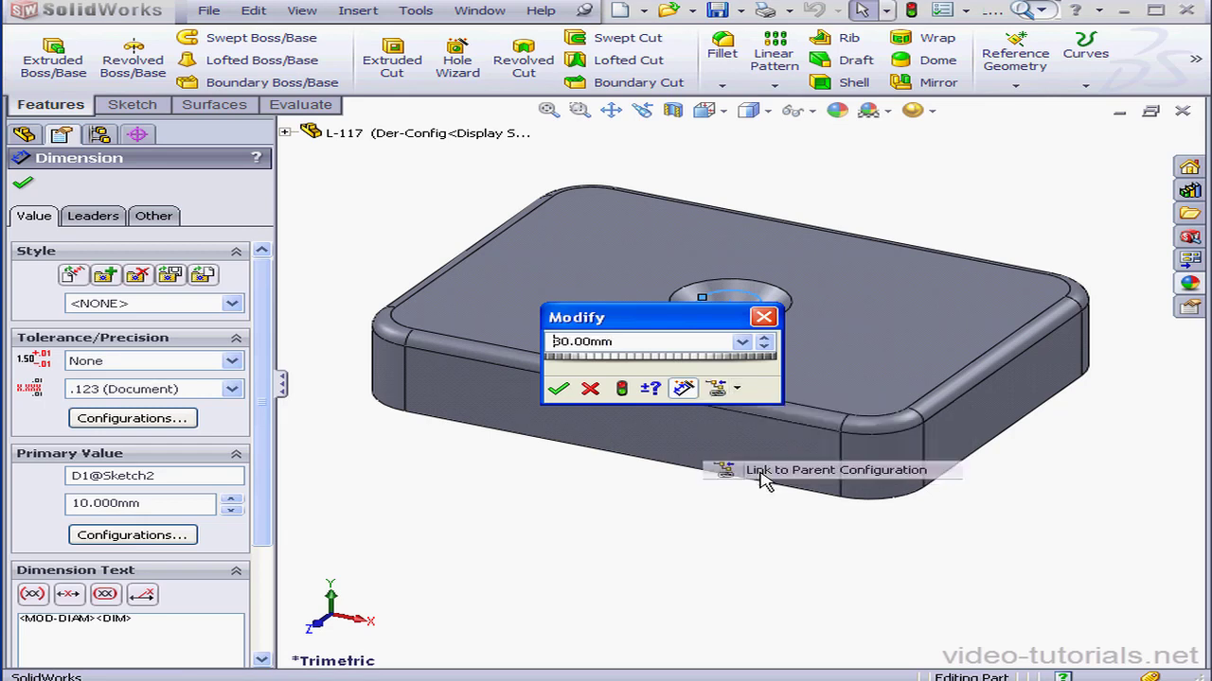
{"action": "left_click", "coordinate": [566, 389]}
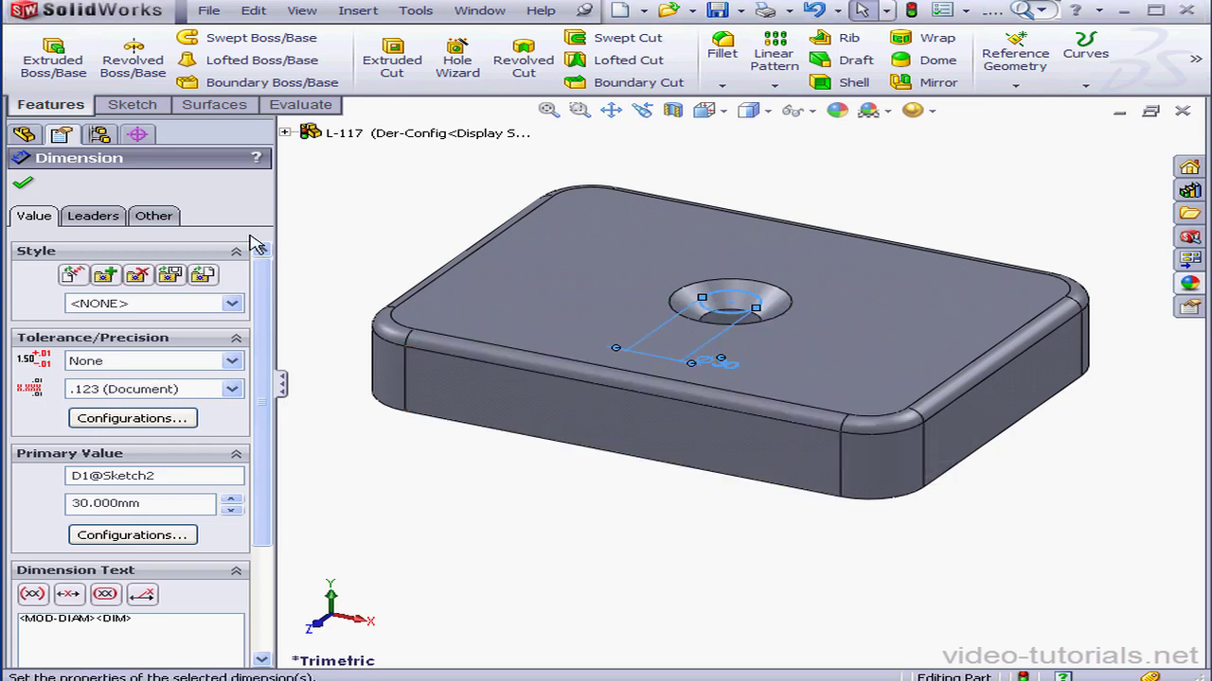
{"action": "left_click", "coordinate": [23, 183]}
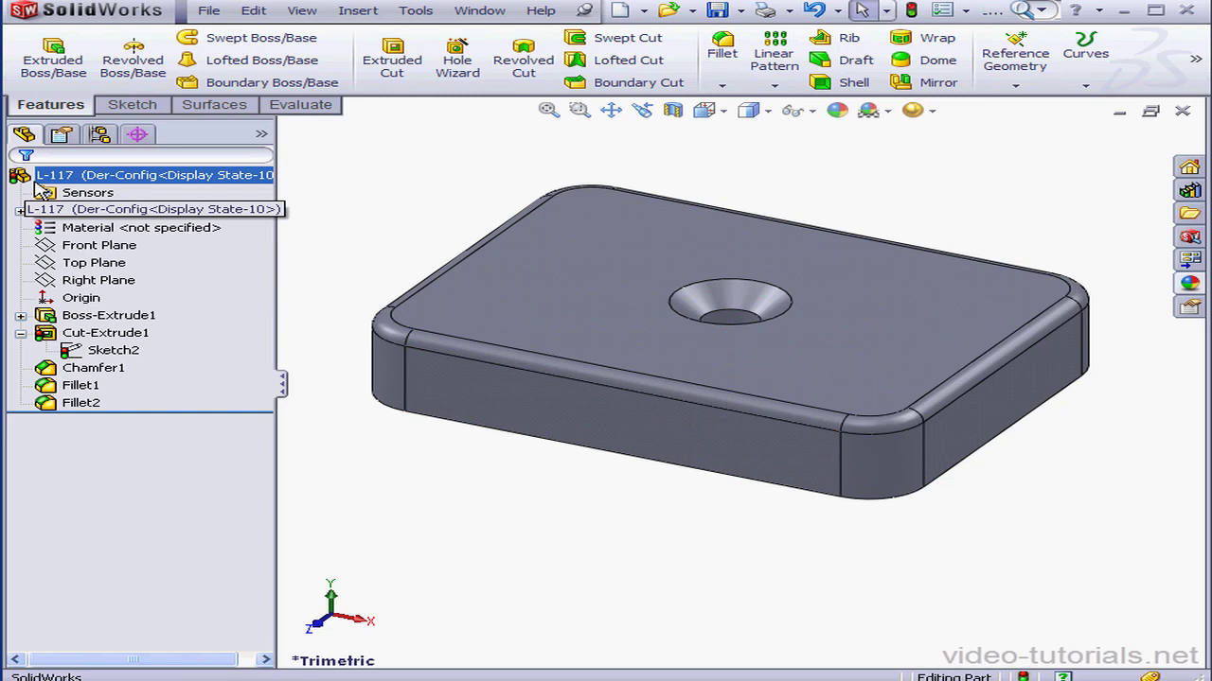
{"action": "left_click", "coordinate": [911, 10]}
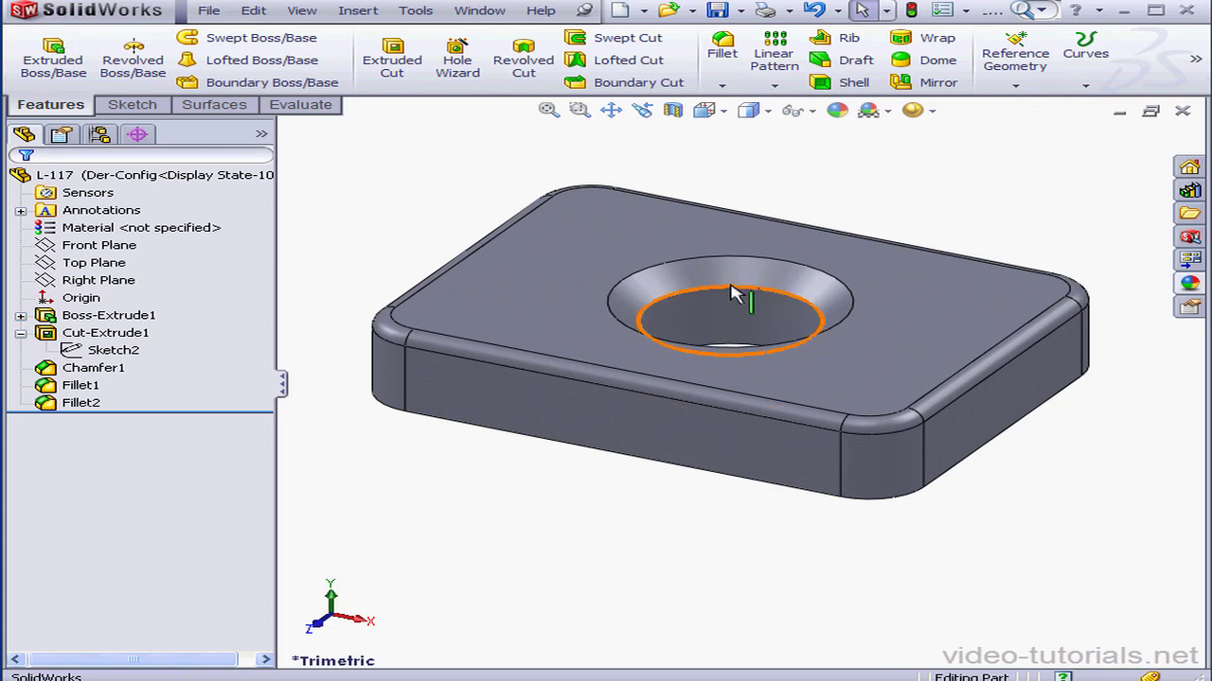
Close the part and reopen L-117.SLDPRT in the Default configuration with Display State-2.
{"action": "left_click", "coordinate": [1181, 112]}
{"action": "left_click", "coordinate": [527, 383]}
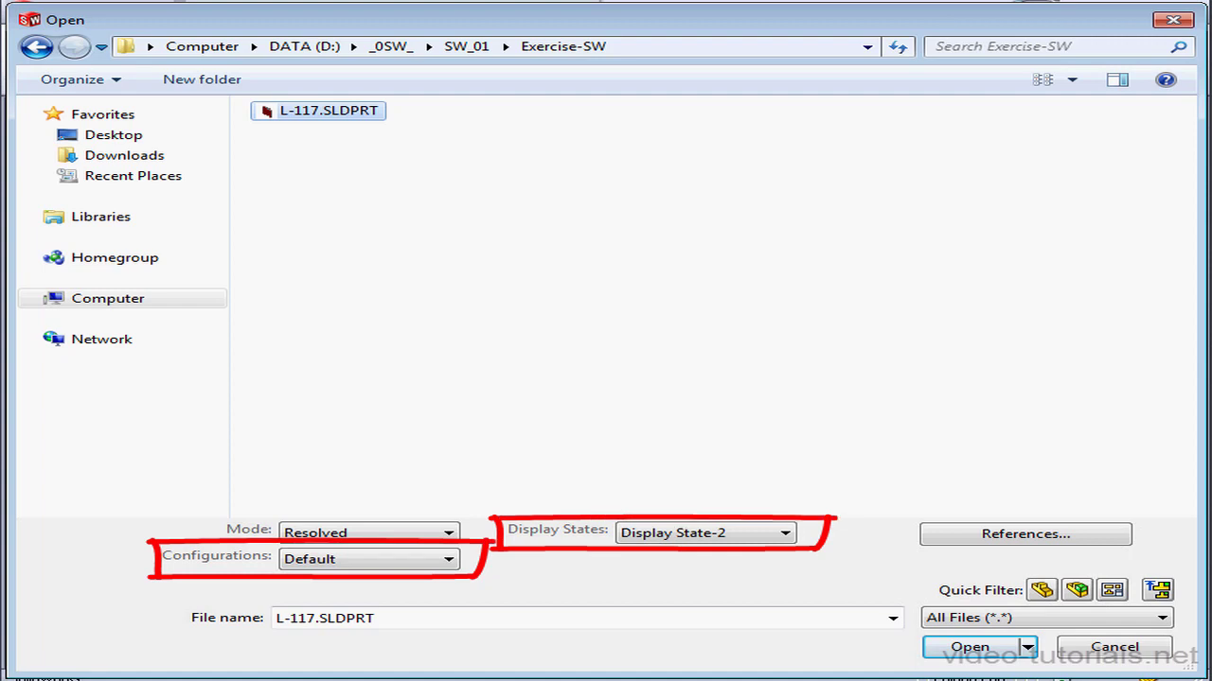
{"action": "left_click", "coordinate": [984, 652]}
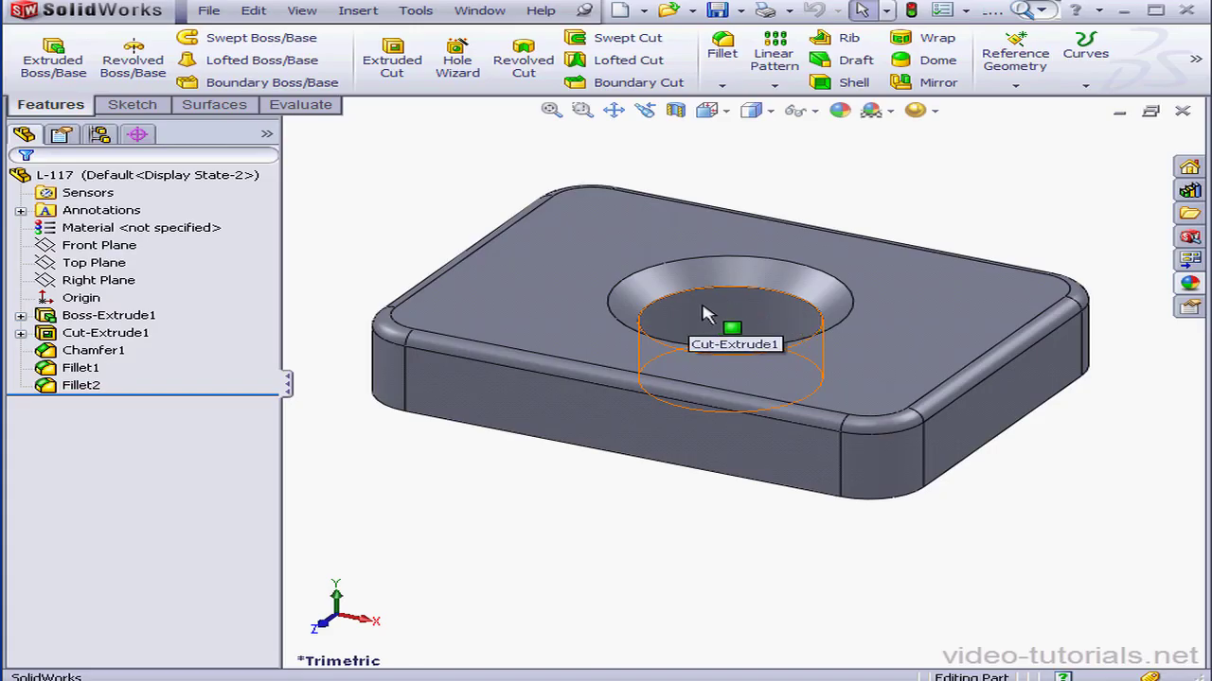
Suppress Chamfer1, Fillet1 and Fillet2 through specified configurations, choosing only the Default configuration.
{"action": "left_click", "coordinate": [109, 352]}
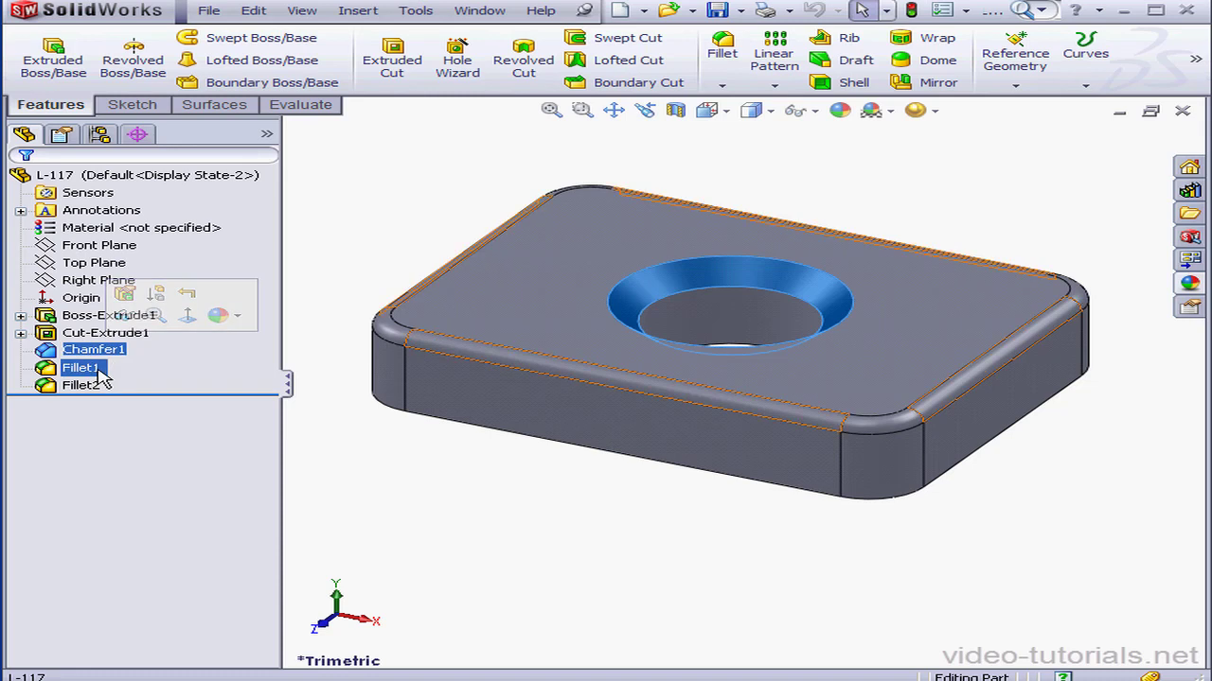
{"action": "left_click", "coordinate": [94, 385], "text": "shift"}
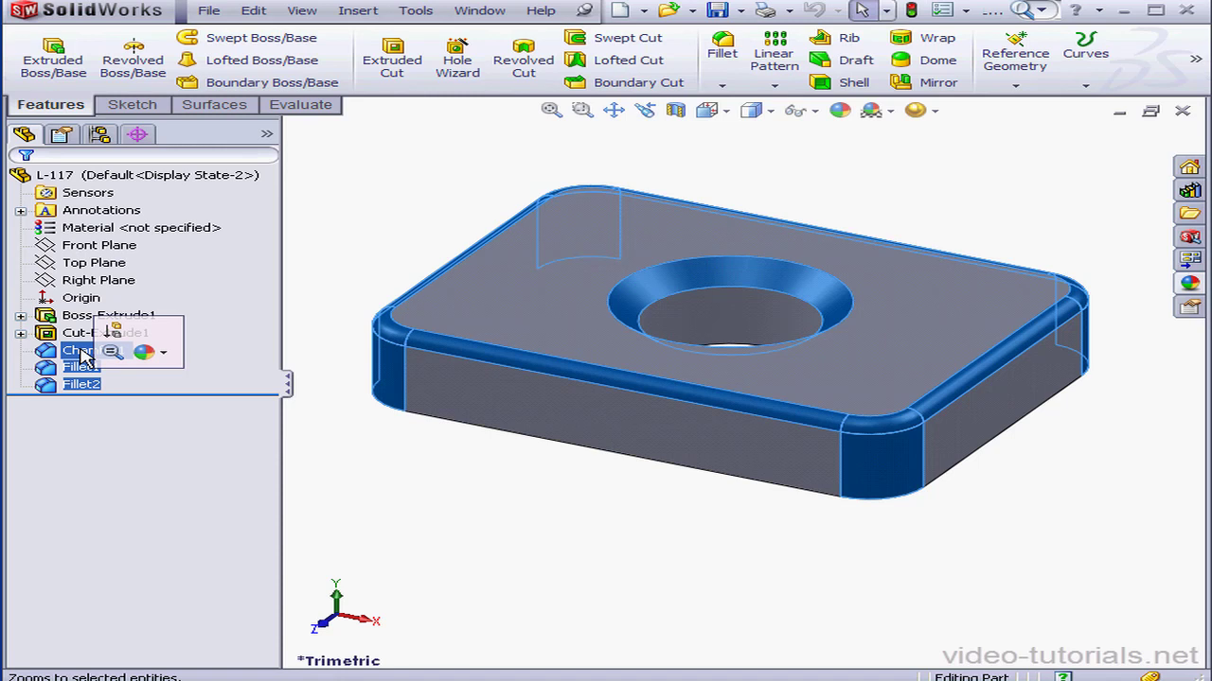
{"action": "right_click", "coordinate": [84, 355]}
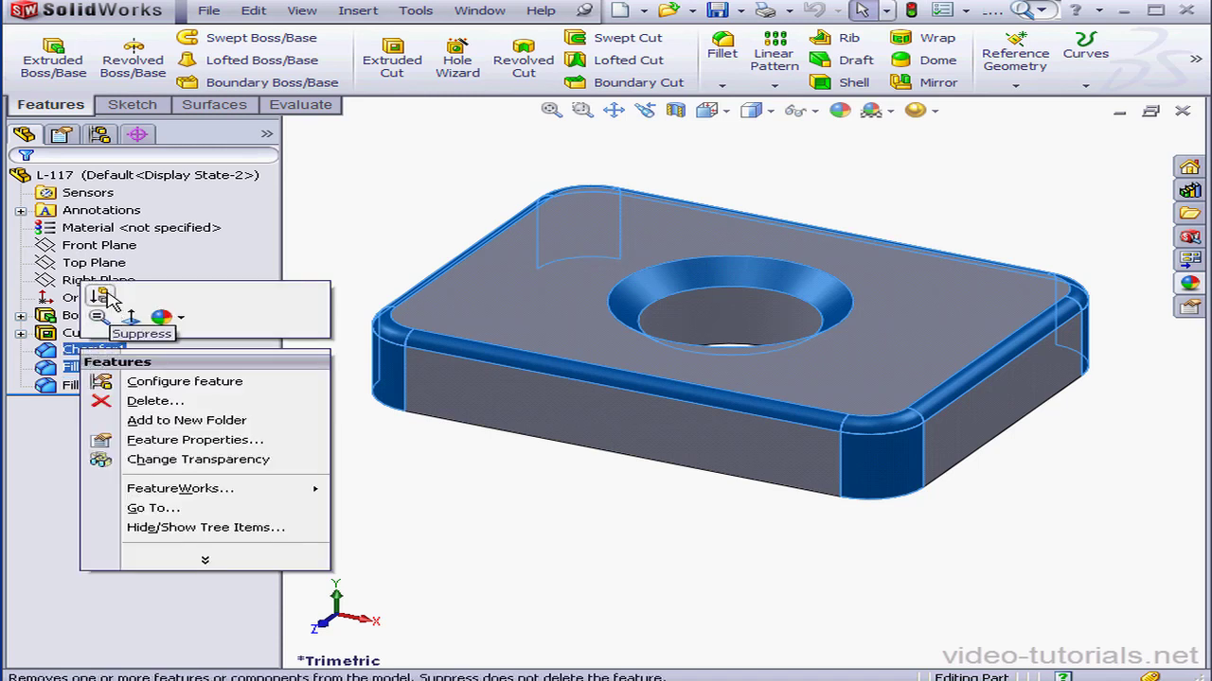
{"action": "left_click", "coordinate": [254, 11]}
{"action": "mouse_move", "coordinate": [368, 320]}
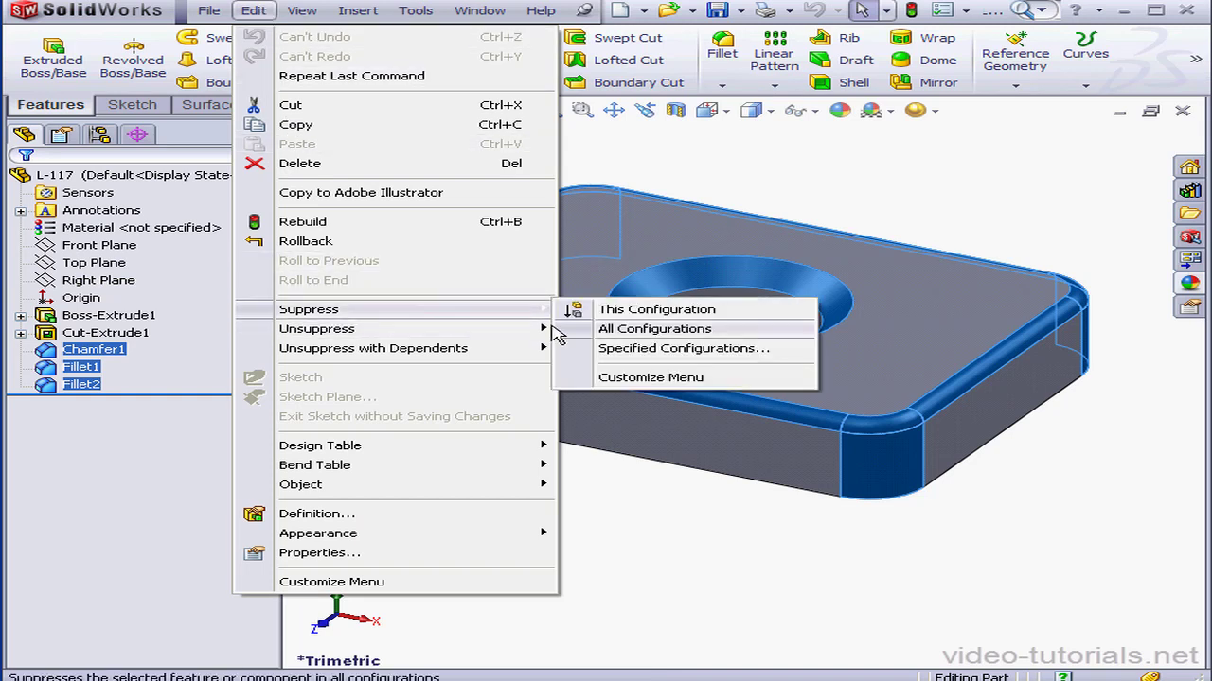
{"action": "left_click", "coordinate": [699, 351]}
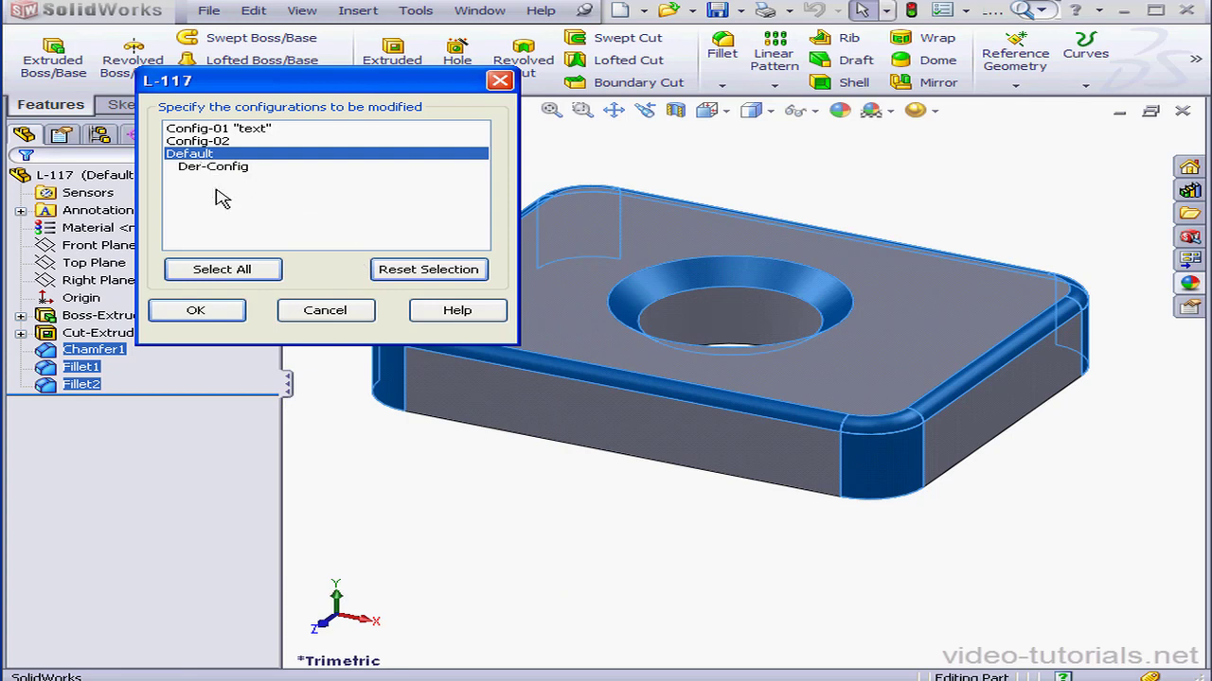
{"action": "left_click", "coordinate": [230, 312]}
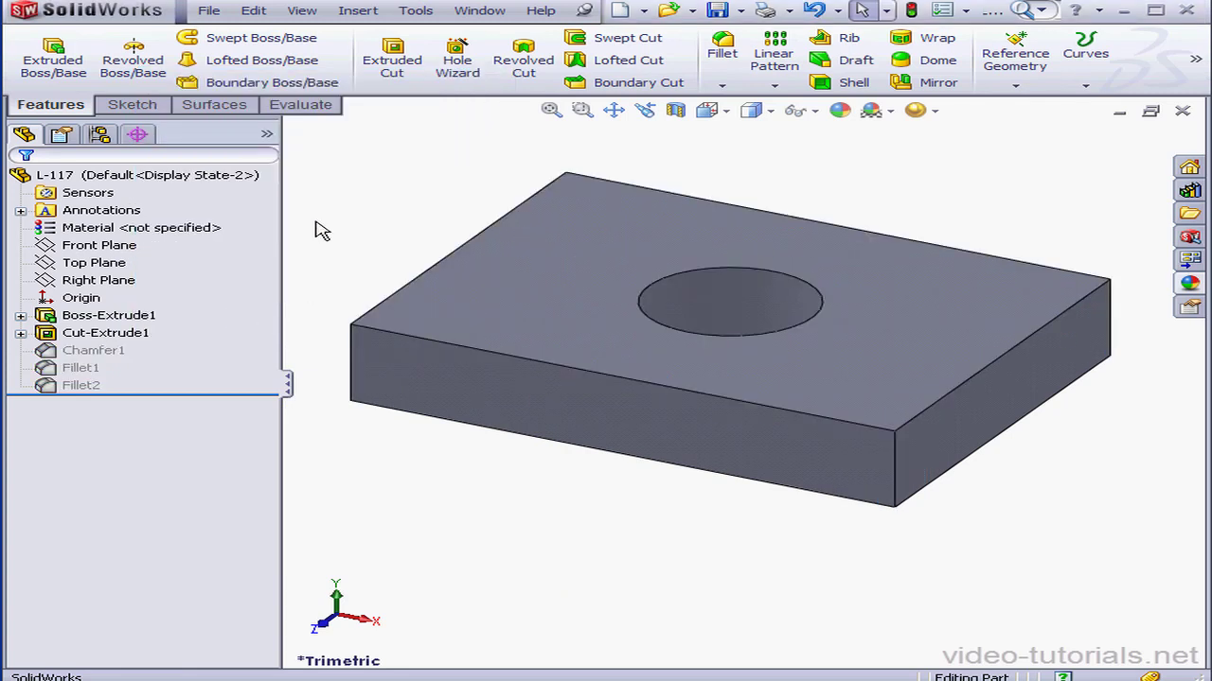
Activate Config-02 to compare its features with the Default configuration, and return to Default.
{"action": "left_click", "coordinate": [103, 136]}
{"action": "left_click", "coordinate": [147, 211]}
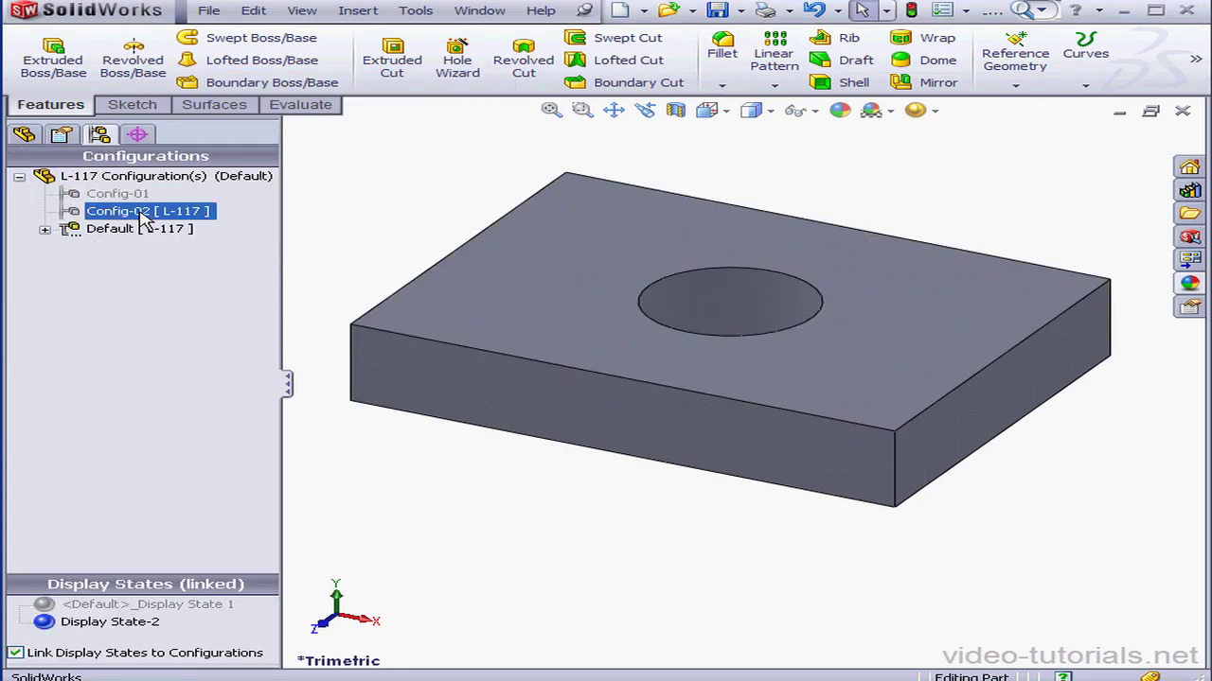
{"action": "double_click", "coordinate": [142, 215]}
{"action": "left_click", "coordinate": [237, 154]}
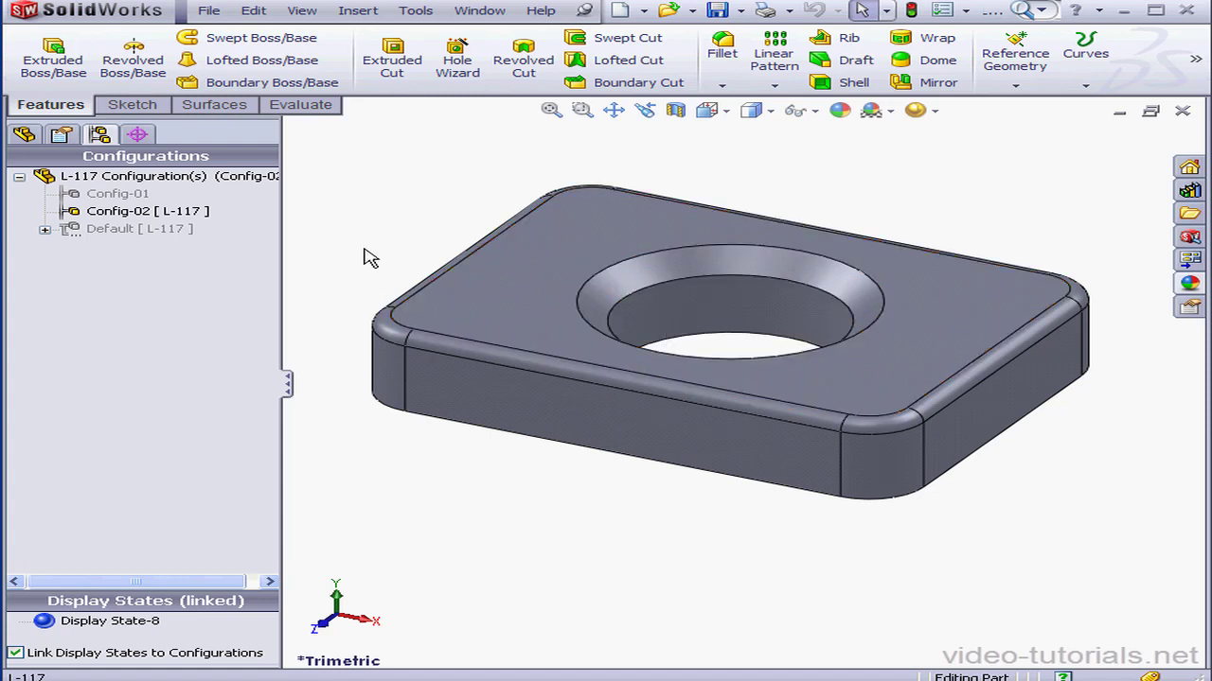
{"action": "double_click", "coordinate": [137, 230]}
{"action": "key", "text": "Up"}
{"action": "key", "text": "Up"}
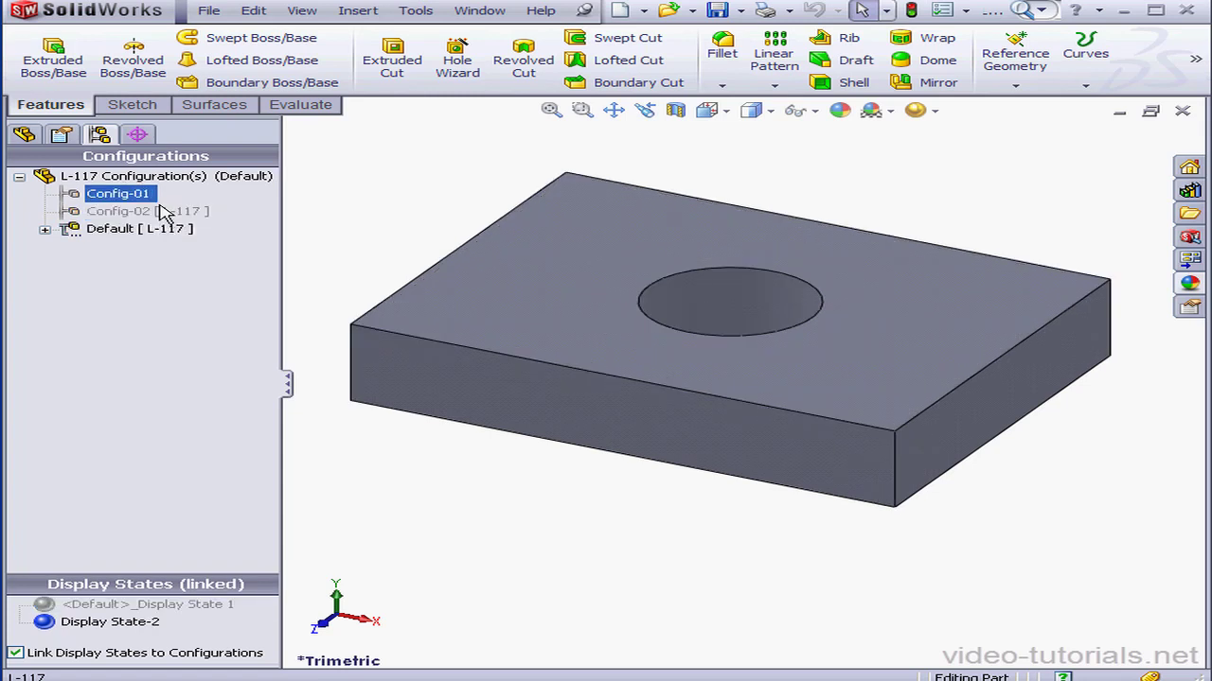
Move Sketch1 of Boss-Extrude1 to the Front Plane, applying the sketch plane change to this configuration only.
{"action": "left_click", "coordinate": [23, 134]}
{"action": "left_click", "coordinate": [20, 315]}
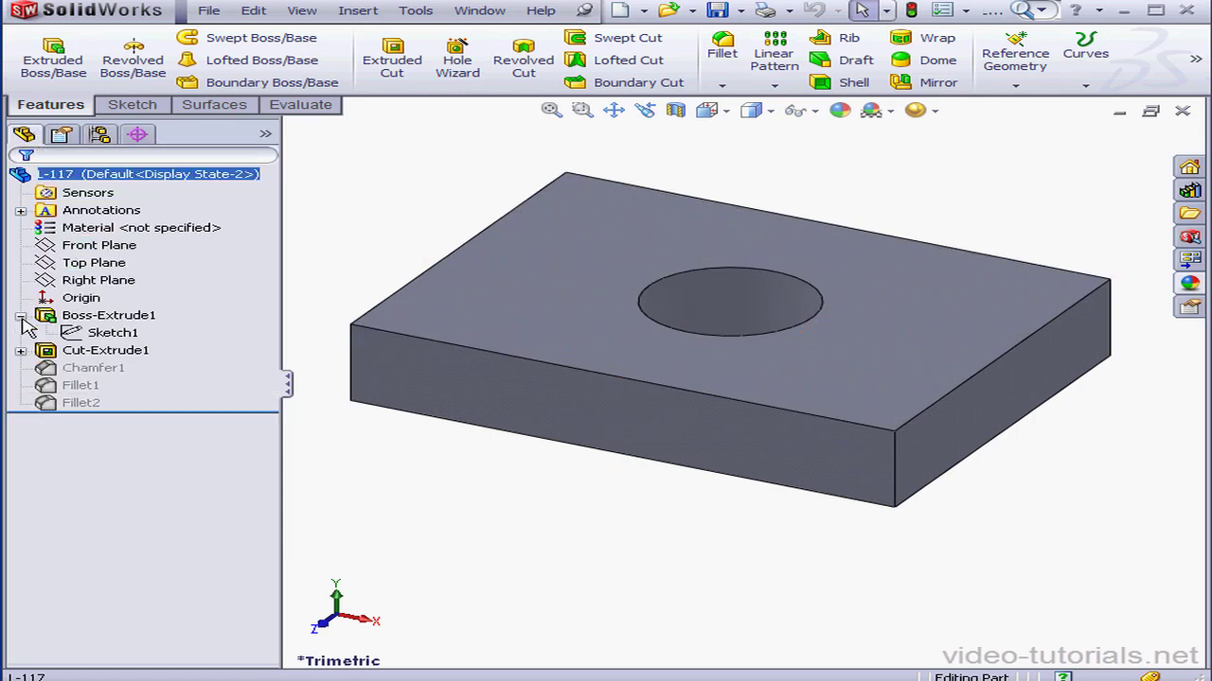
{"action": "left_click", "coordinate": [99, 335]}
{"action": "right_click", "coordinate": [98, 335]}
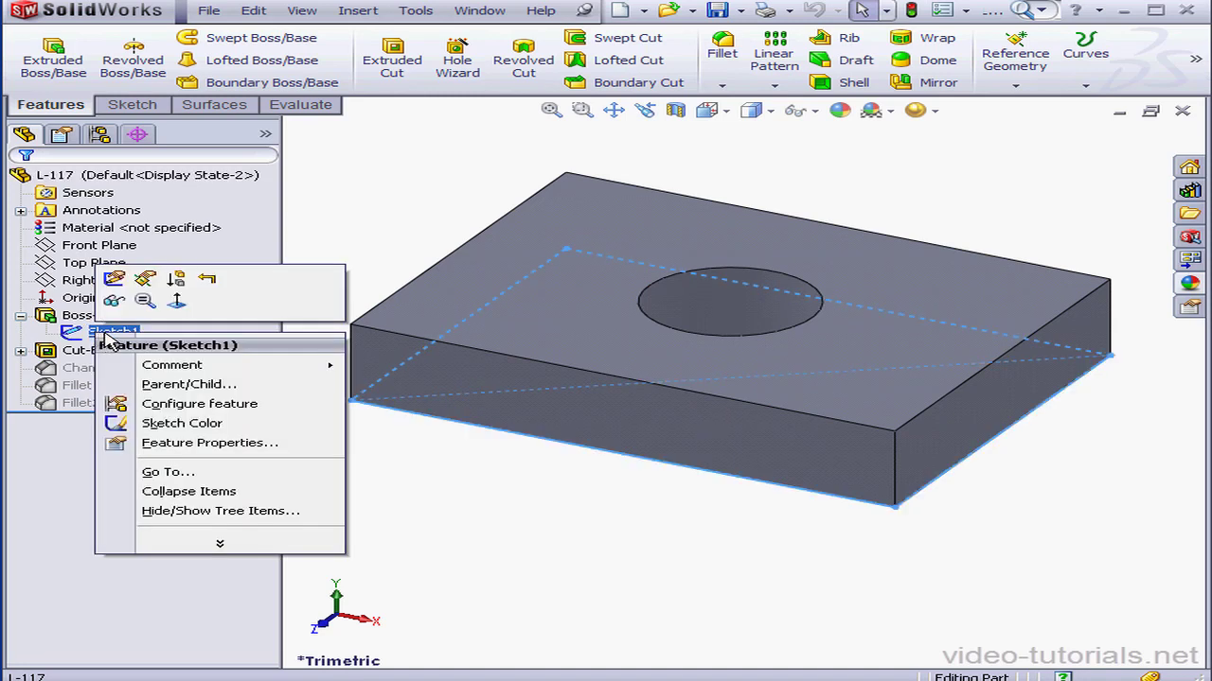
{"action": "left_click", "coordinate": [145, 280]}
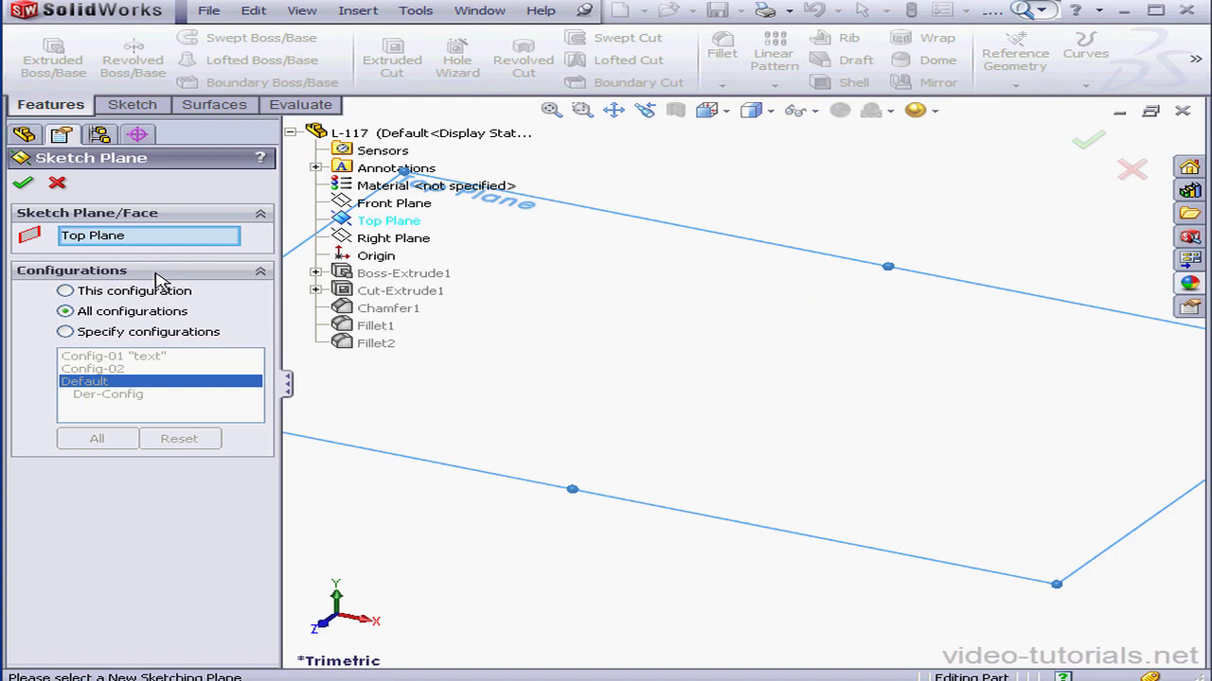
{"action": "left_click", "coordinate": [390, 203]}
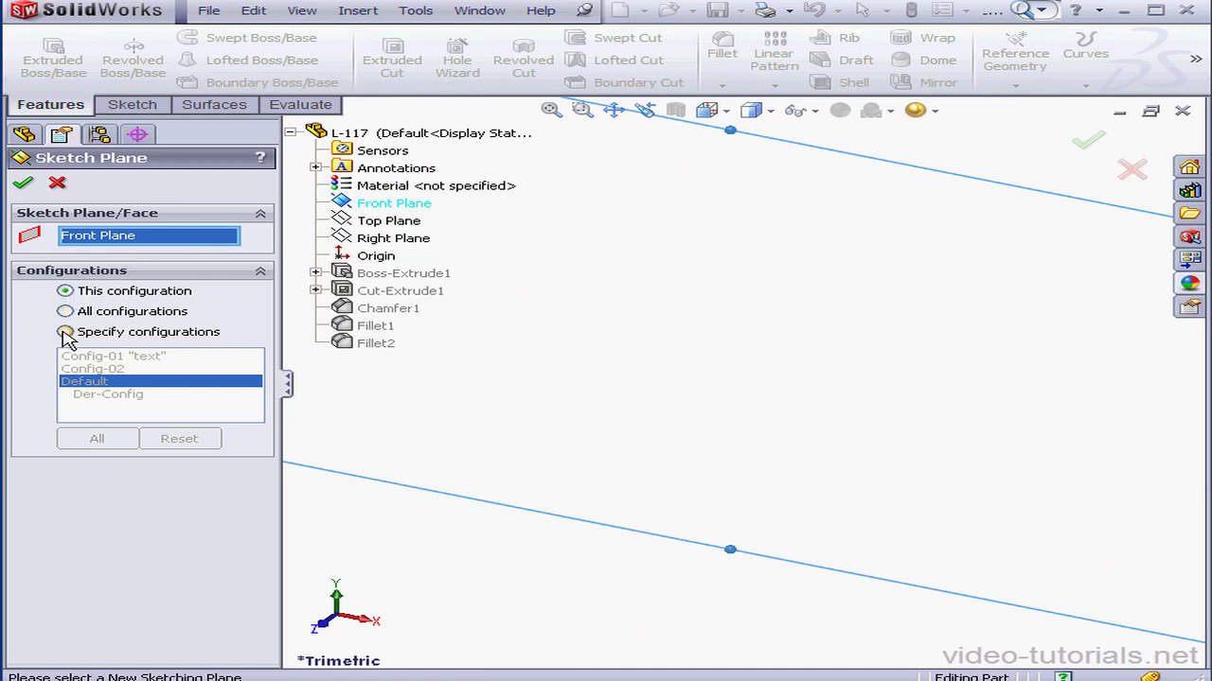
{"action": "left_click", "coordinate": [64, 333]}
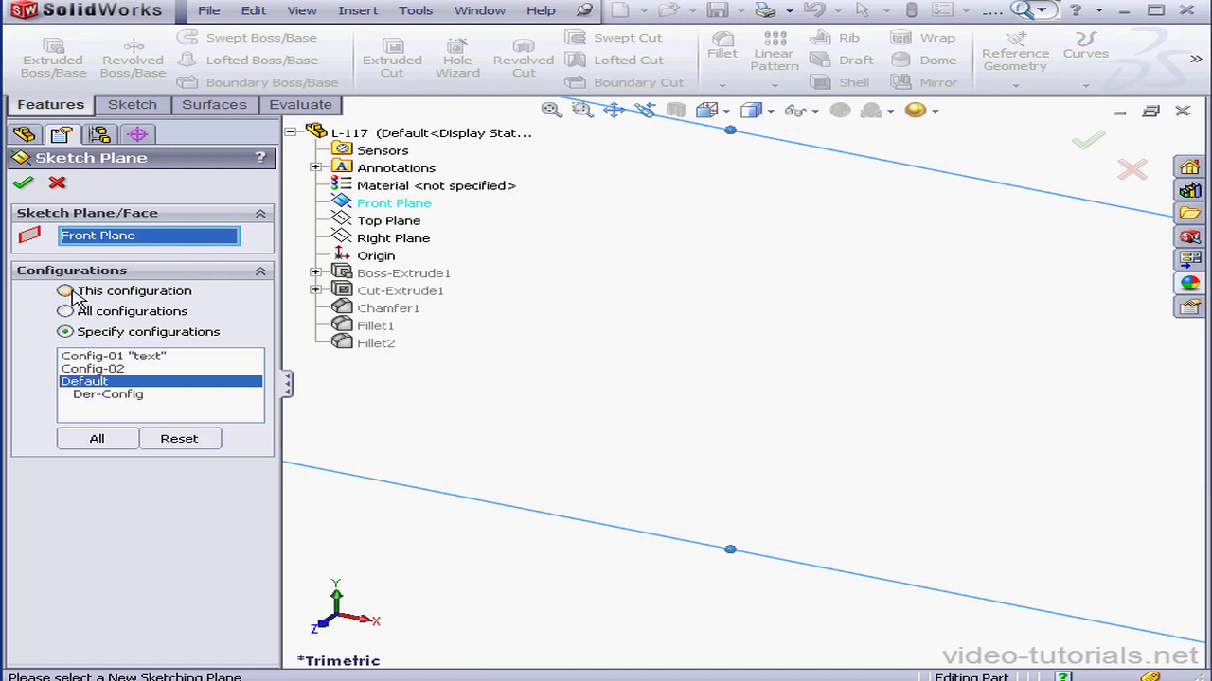
{"action": "left_click", "coordinate": [81, 293]}
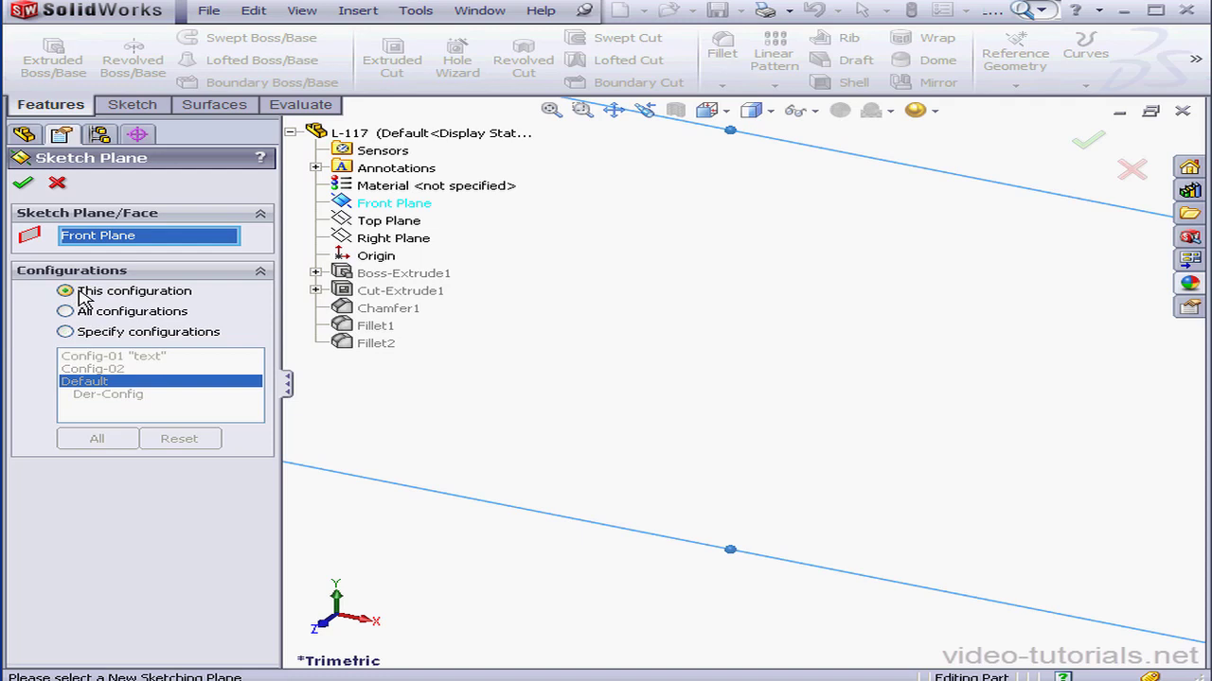
{"action": "left_click", "coordinate": [23, 183]}
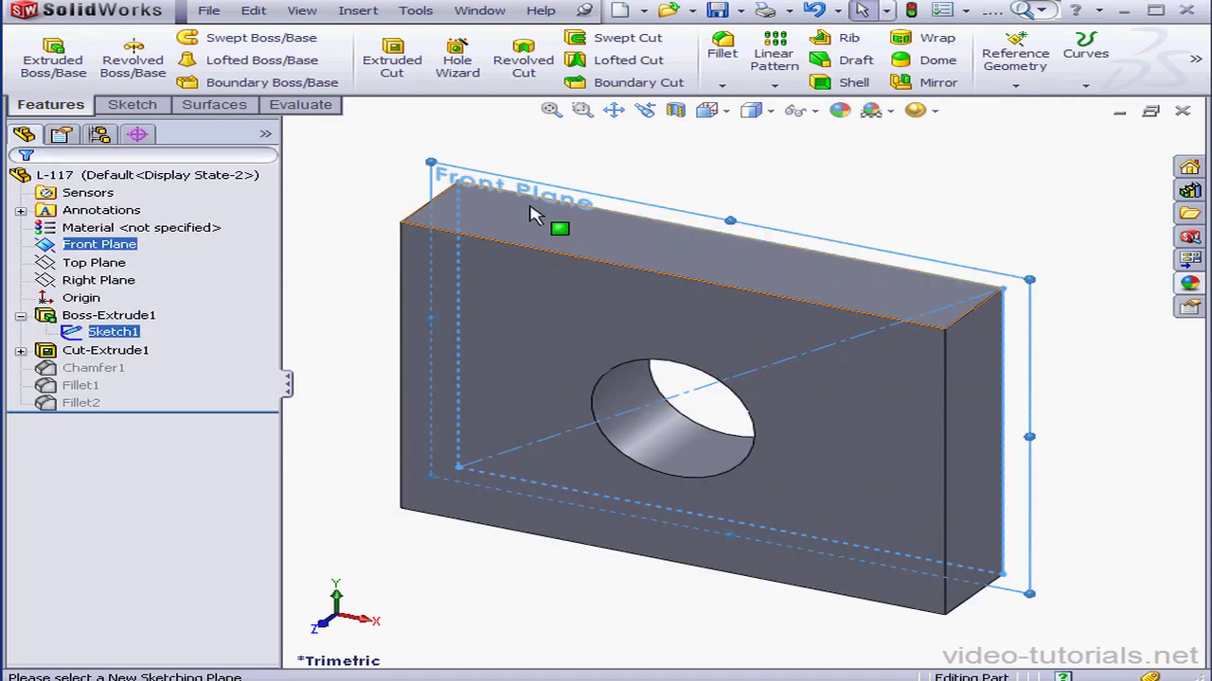
Switch to Config-02 to check its sketch plane orientation, and reactivate the Default configuration.
{"action": "left_click", "coordinate": [99, 134]}
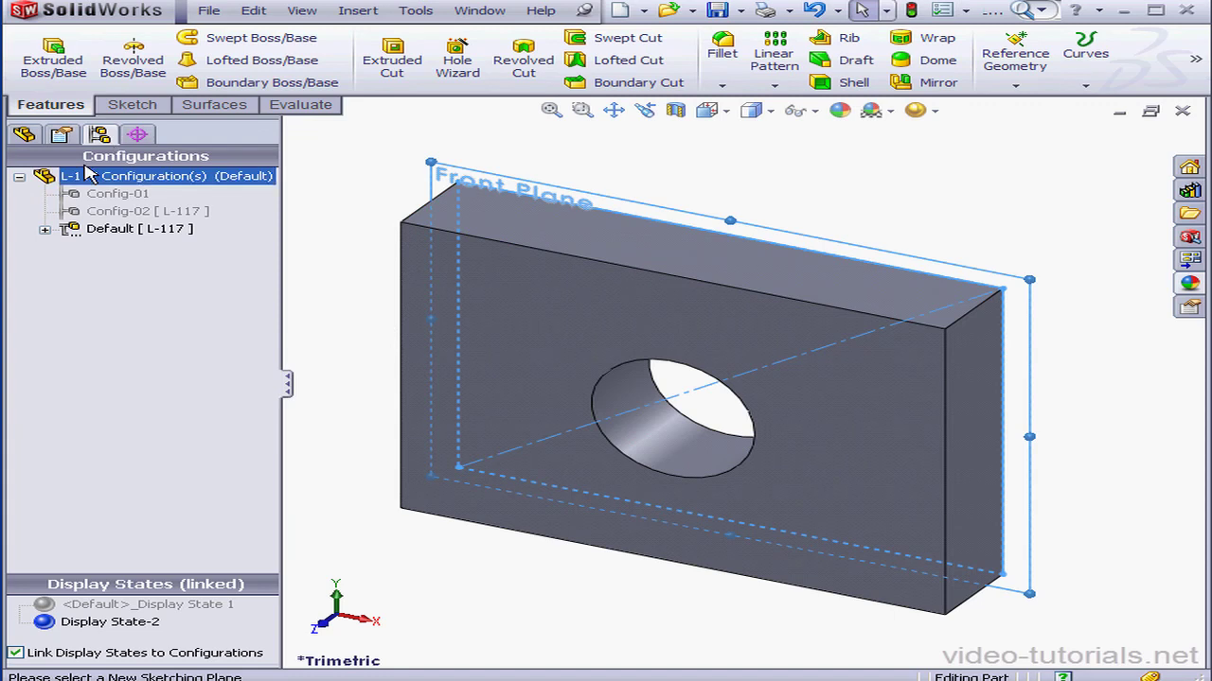
{"action": "left_click", "coordinate": [137, 211]}
{"action": "double_click", "coordinate": [138, 210]}
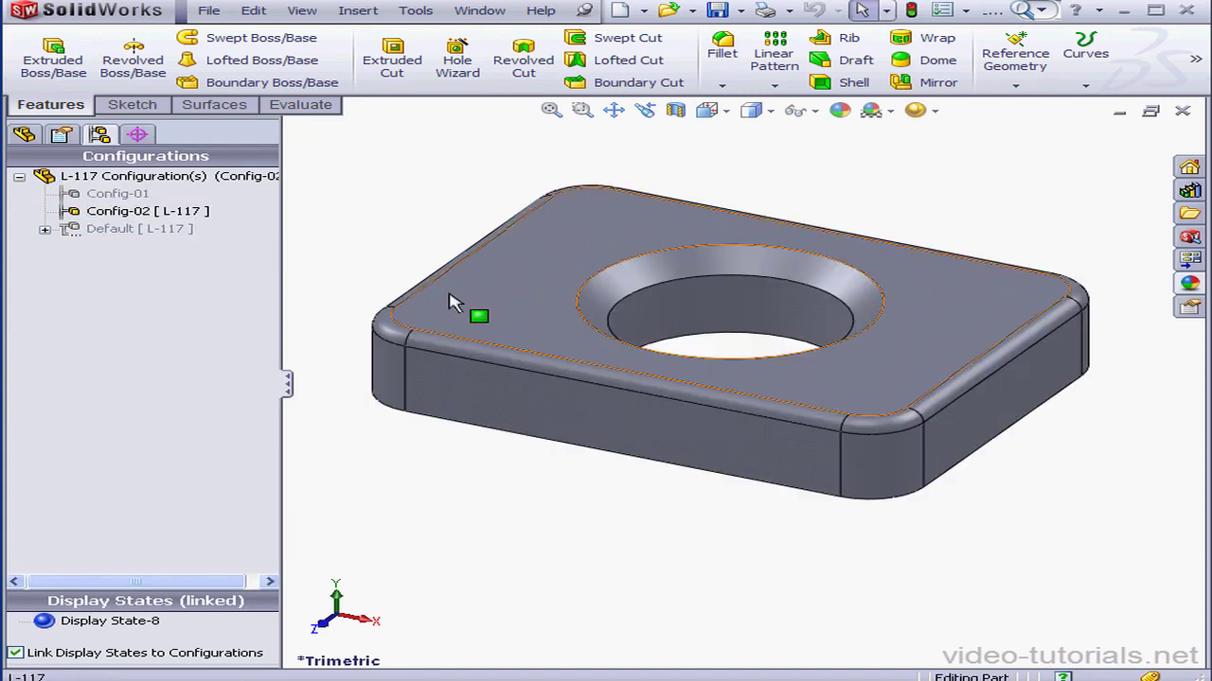
{"action": "left_click", "coordinate": [173, 230]}
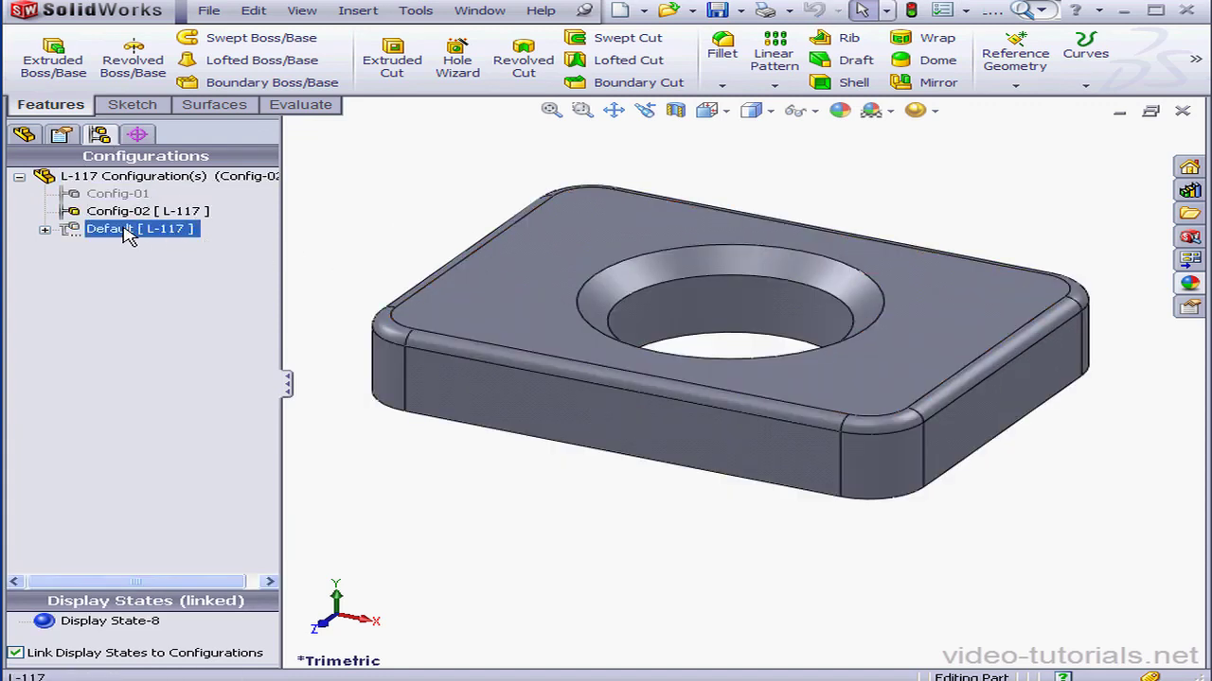
{"action": "double_click", "coordinate": [128, 230]}
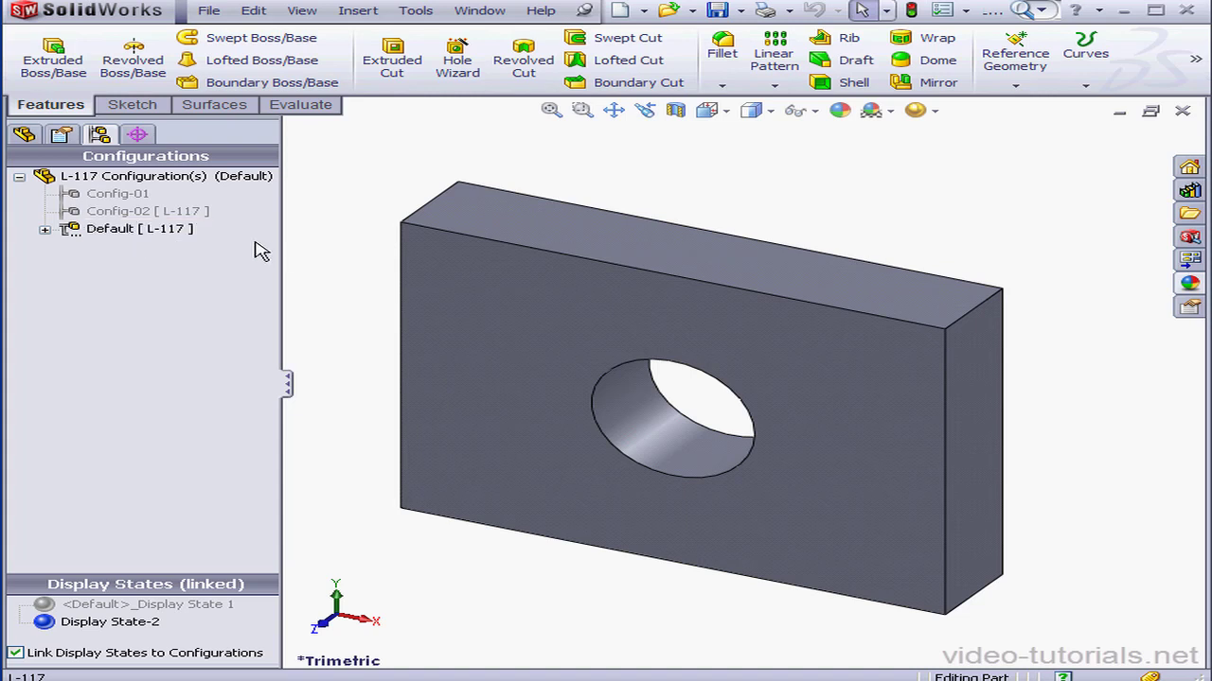
{"action": "left_click", "coordinate": [166, 237]}
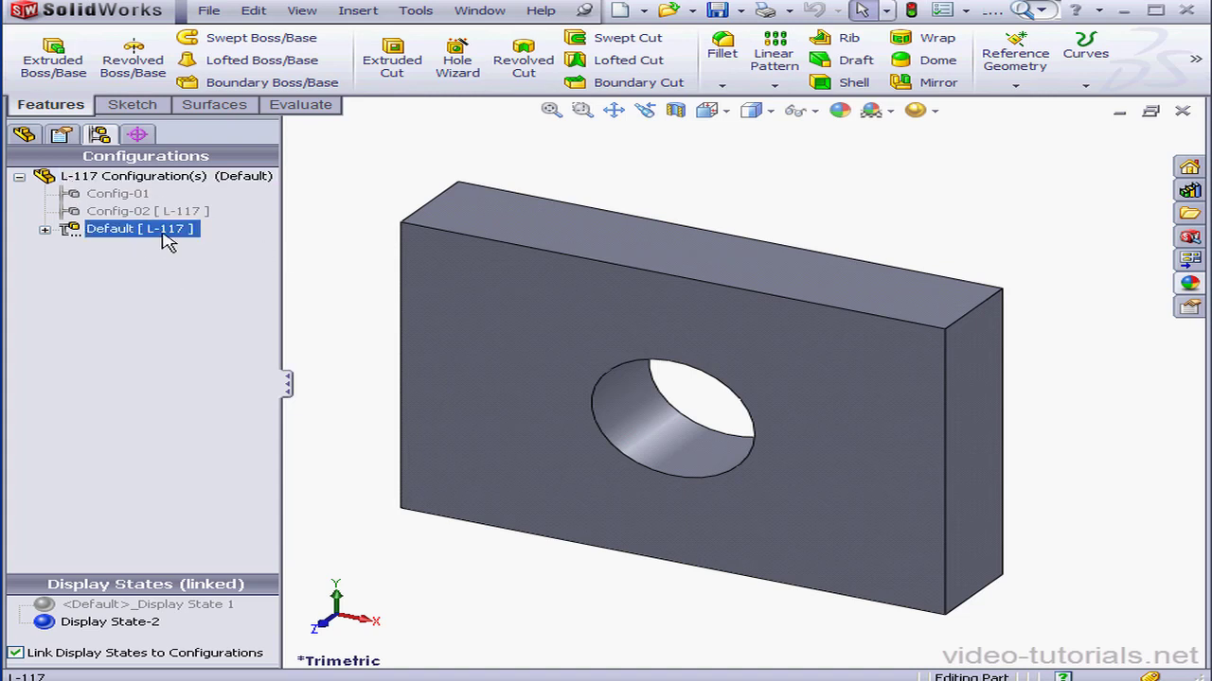
In the file properties, add a configuration-specific PartNo property of type Text with value 01 for Default.
{"action": "left_click", "coordinate": [208, 10]}
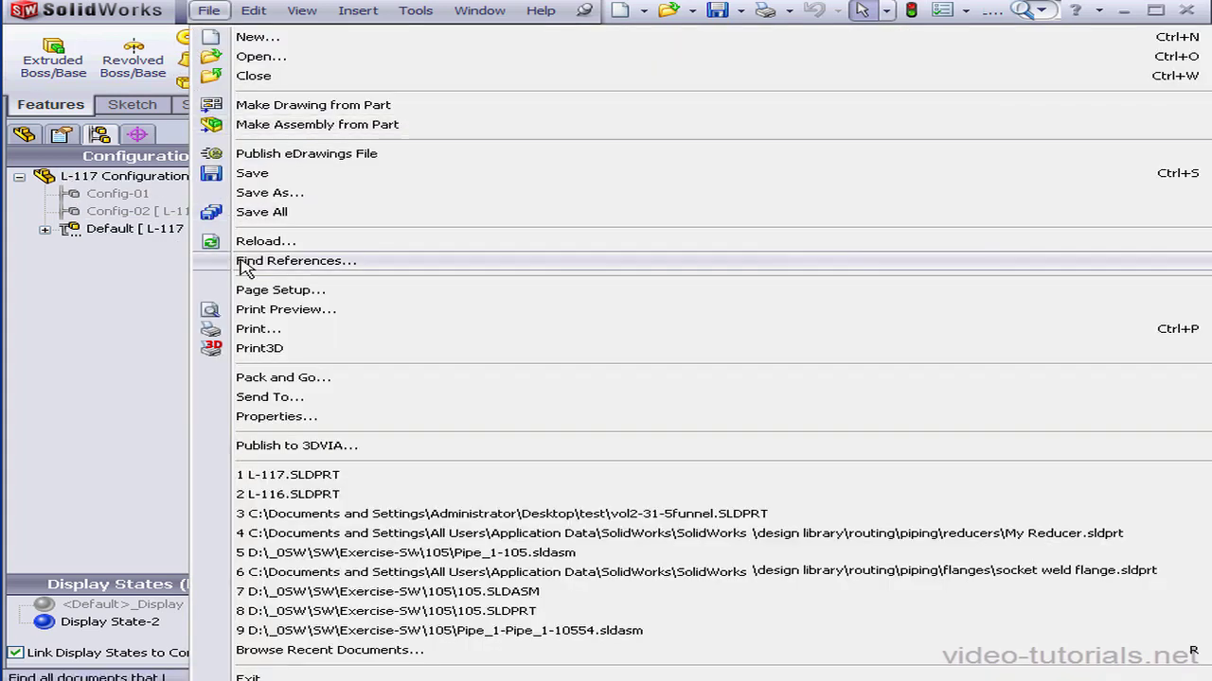
{"action": "left_click", "coordinate": [292, 417]}
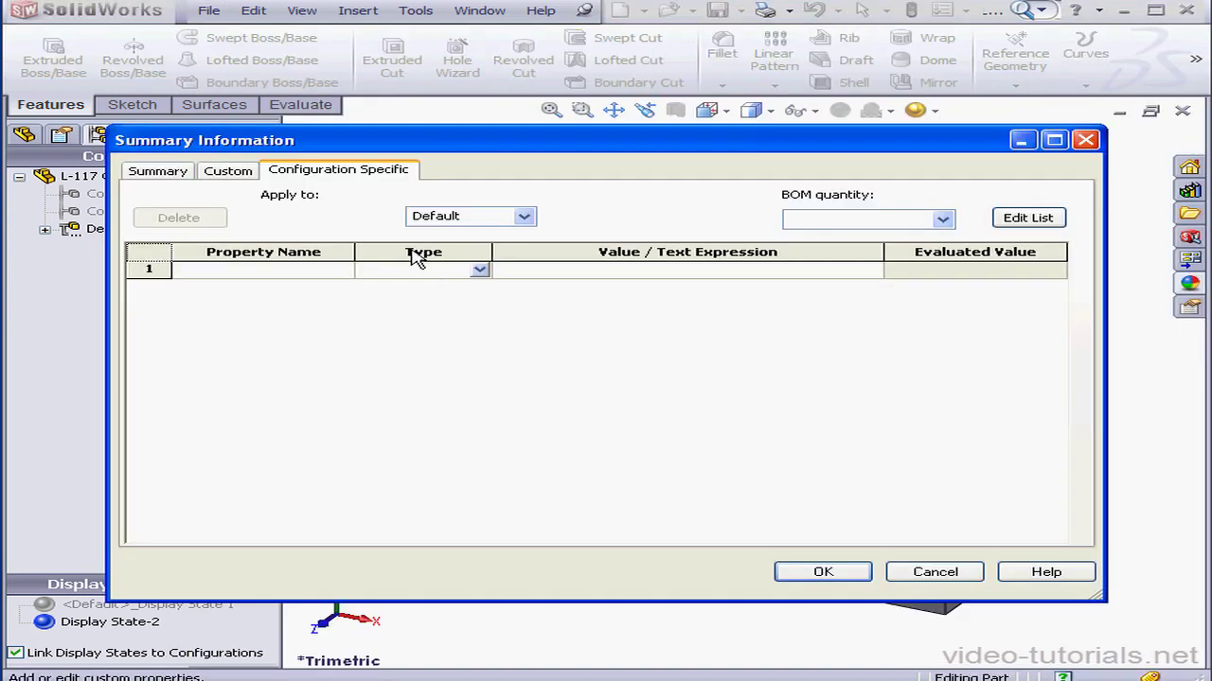
{"action": "left_click", "coordinate": [242, 174]}
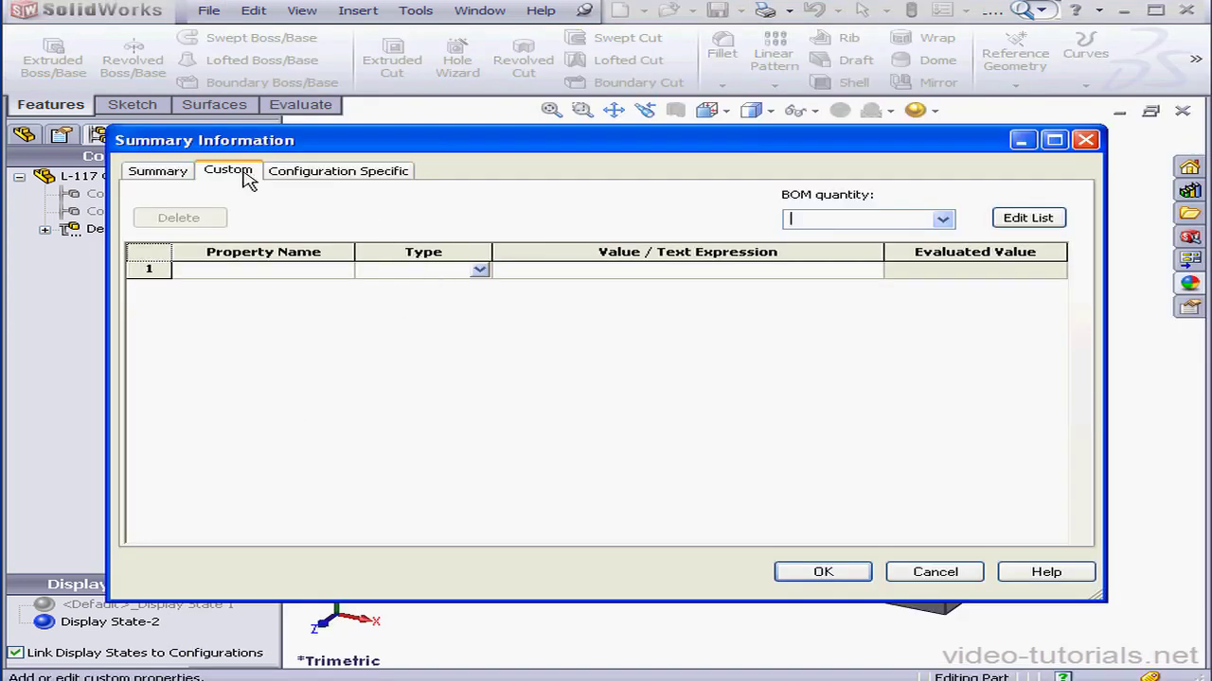
{"action": "left_click", "coordinate": [305, 180]}
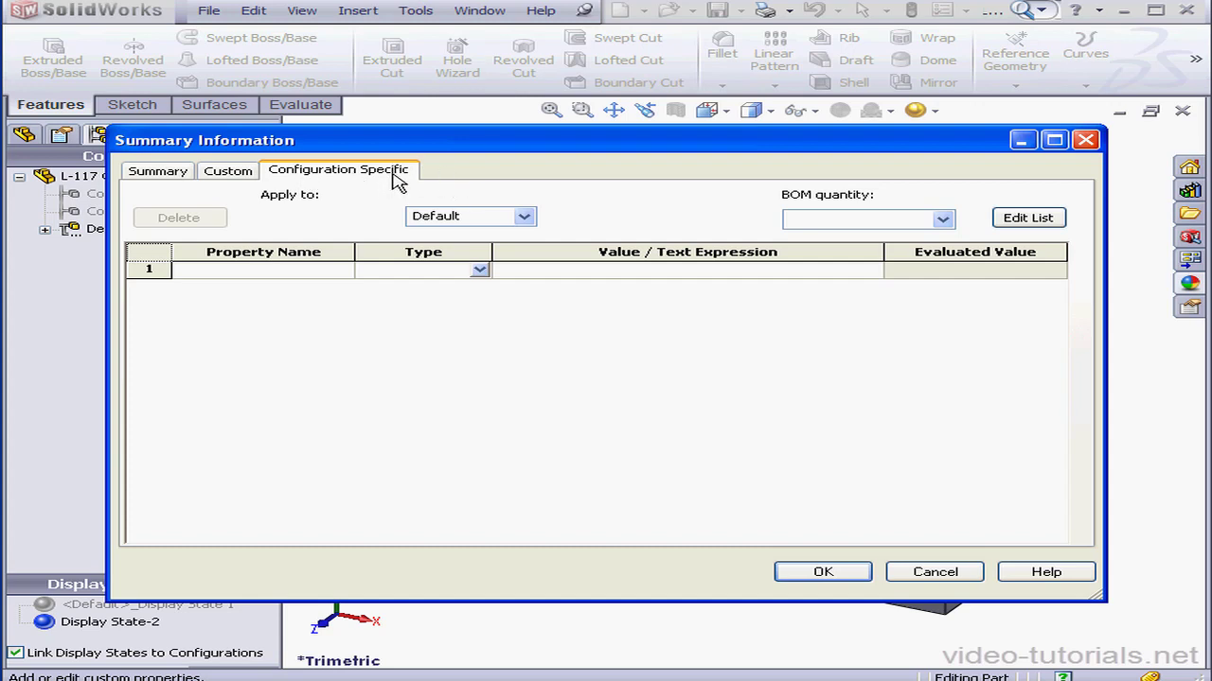
{"action": "left_click", "coordinate": [524, 217]}
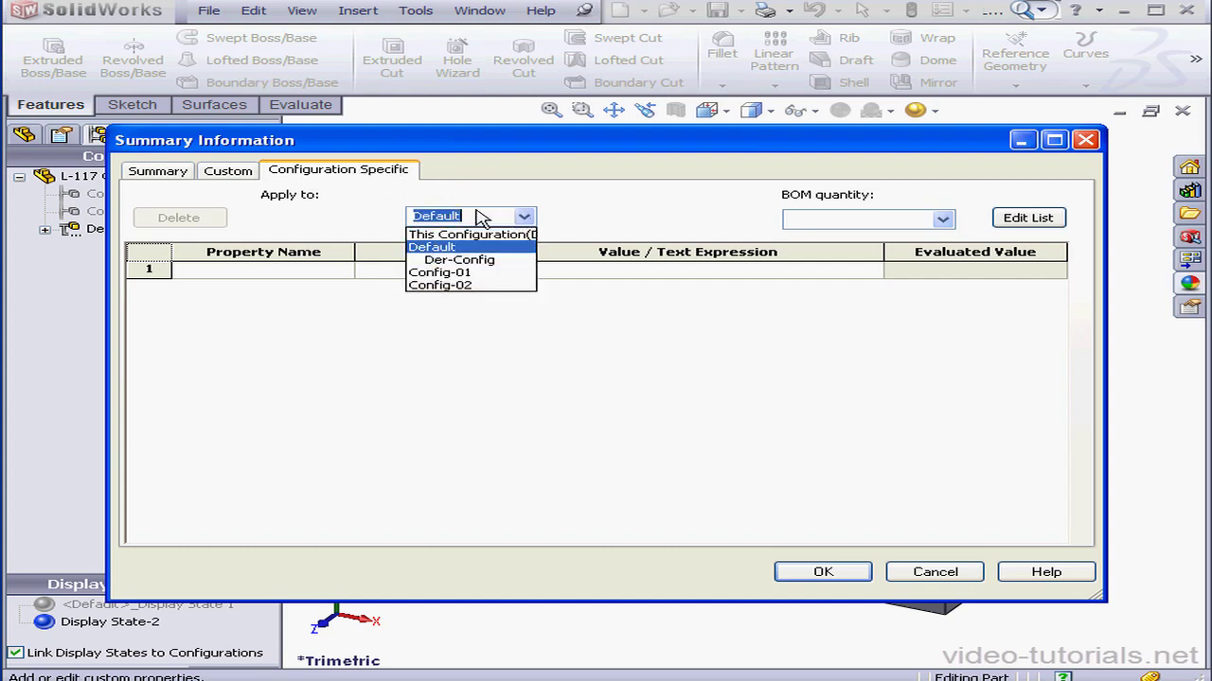
{"action": "left_click", "coordinate": [459, 249]}
{"action": "left_click", "coordinate": [342, 271]}
{"action": "left_click", "coordinate": [341, 270]}
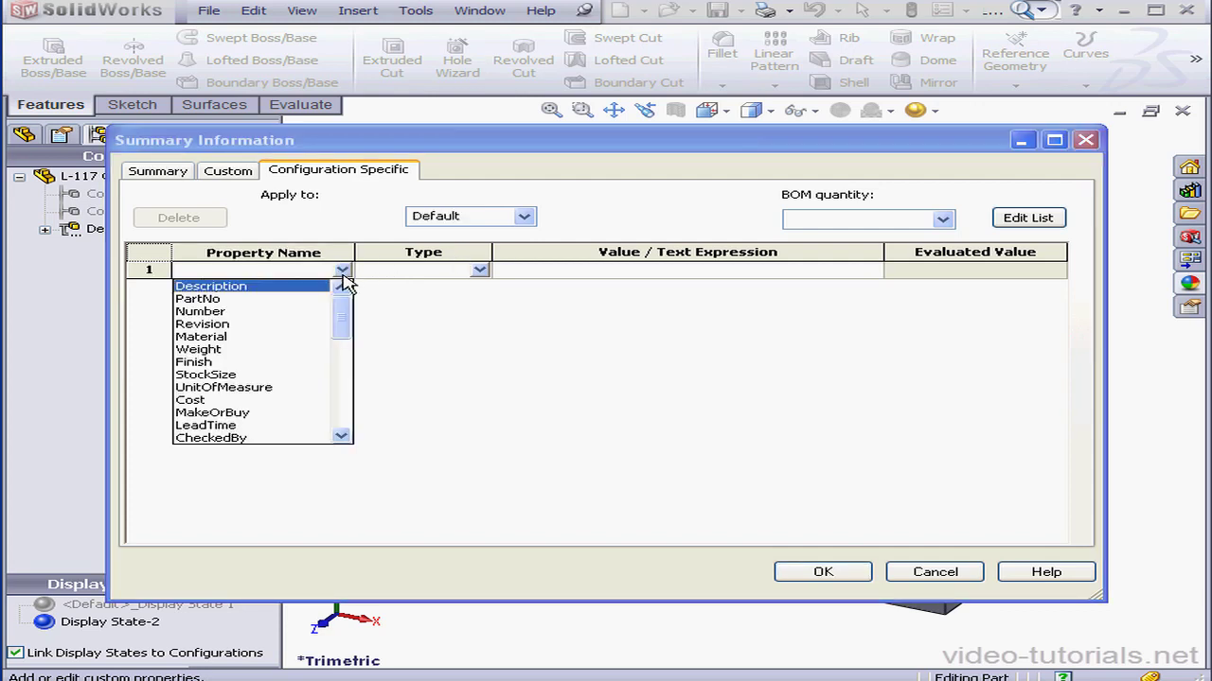
{"action": "left_click", "coordinate": [260, 298]}
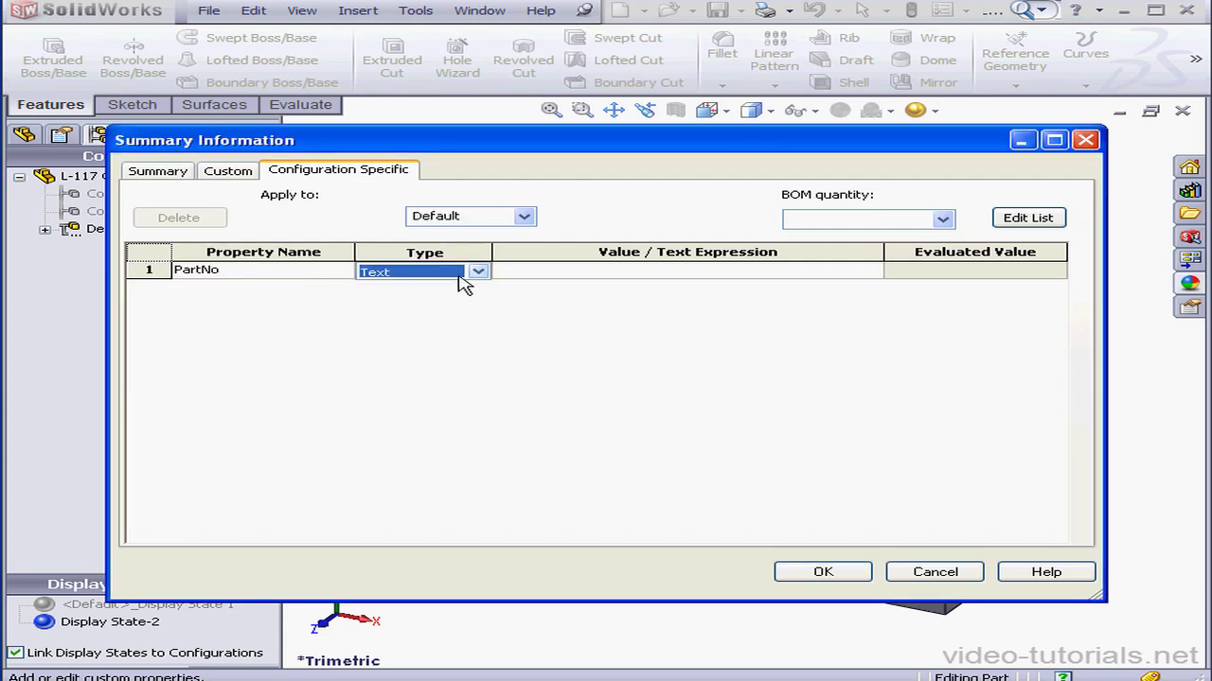
{"action": "left_click", "coordinate": [535, 271]}
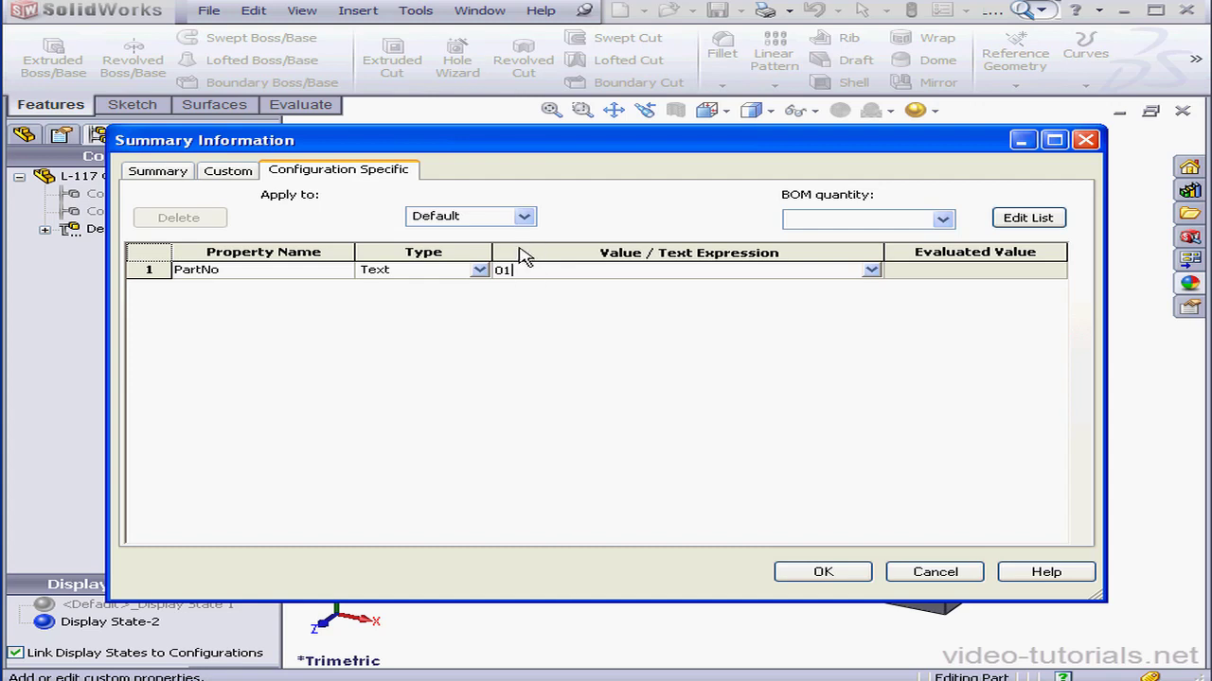
Add a PartNo text property with value 02 for Config-01, and accept the file properties after reviewing those of Default.
{"action": "left_click", "coordinate": [523, 217]}
{"action": "left_click", "coordinate": [483, 272]}
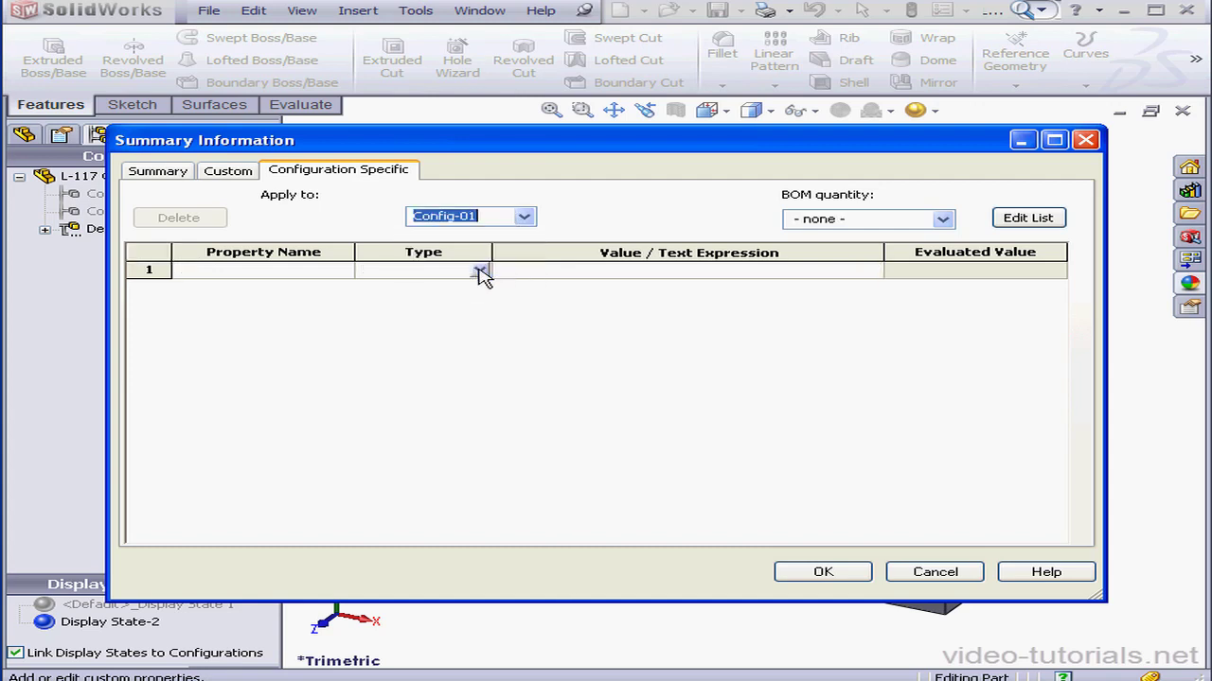
{"action": "left_click", "coordinate": [344, 274]}
{"action": "left_click", "coordinate": [250, 303]}
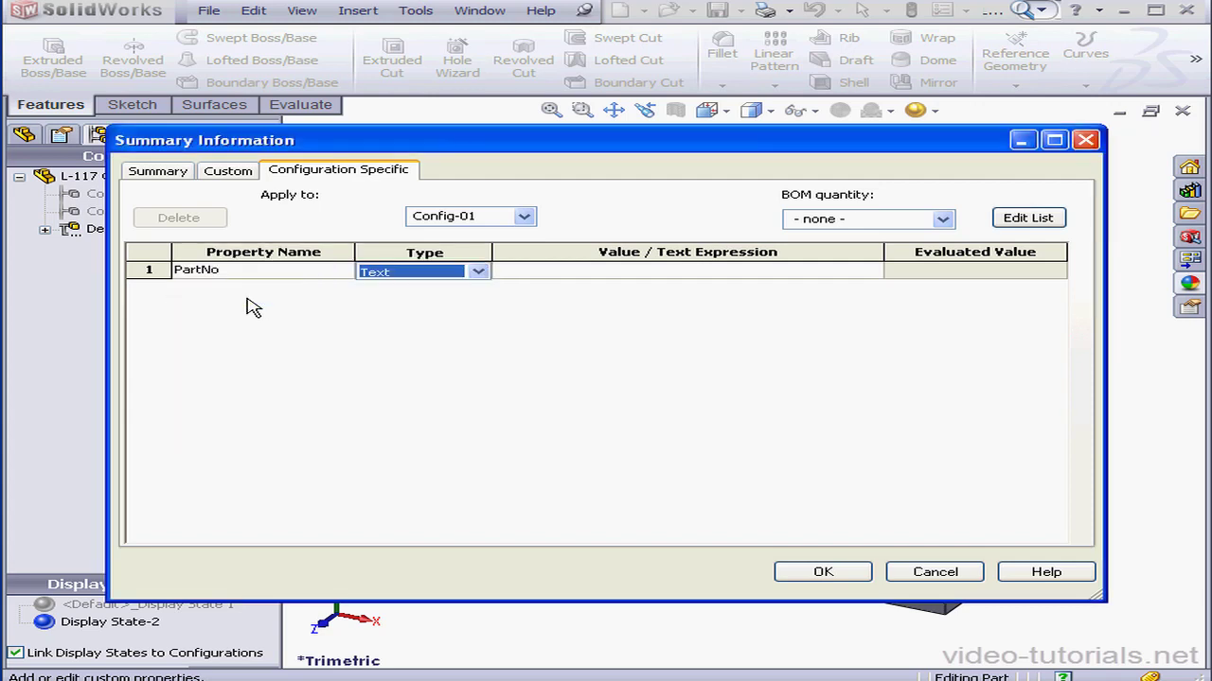
{"action": "left_click", "coordinate": [540, 273]}
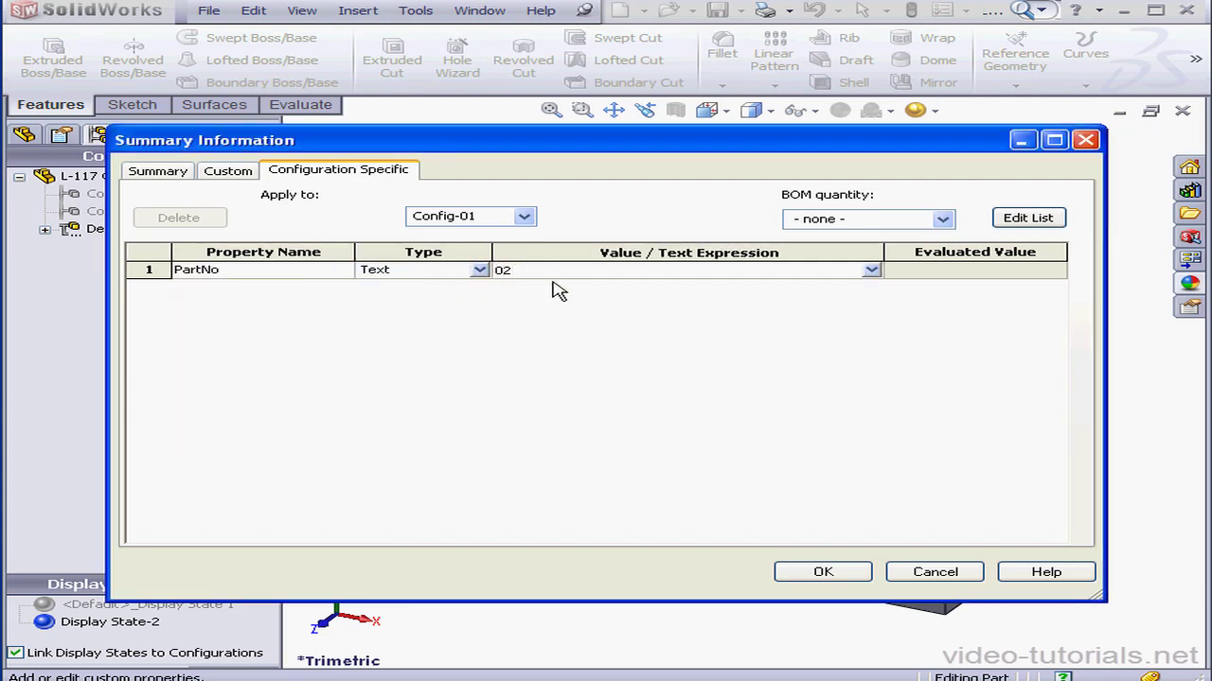
{"action": "key", "text": "Return"}
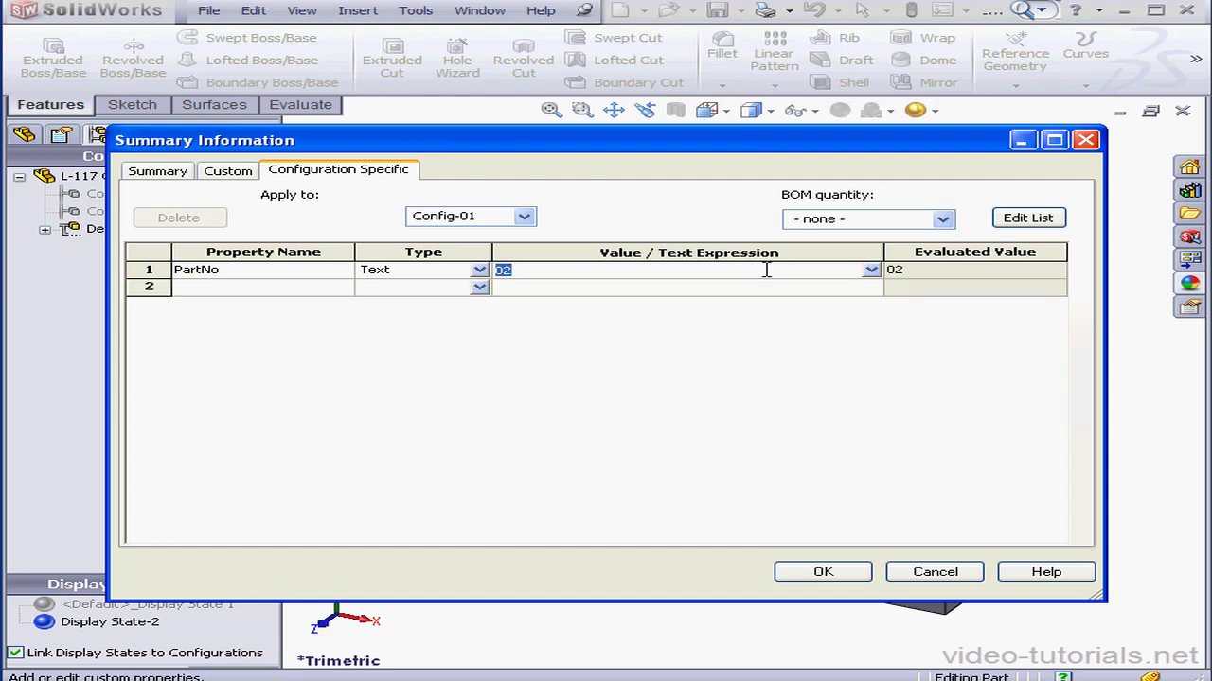
{"action": "left_click", "coordinate": [524, 216]}
{"action": "left_click", "coordinate": [478, 249]}
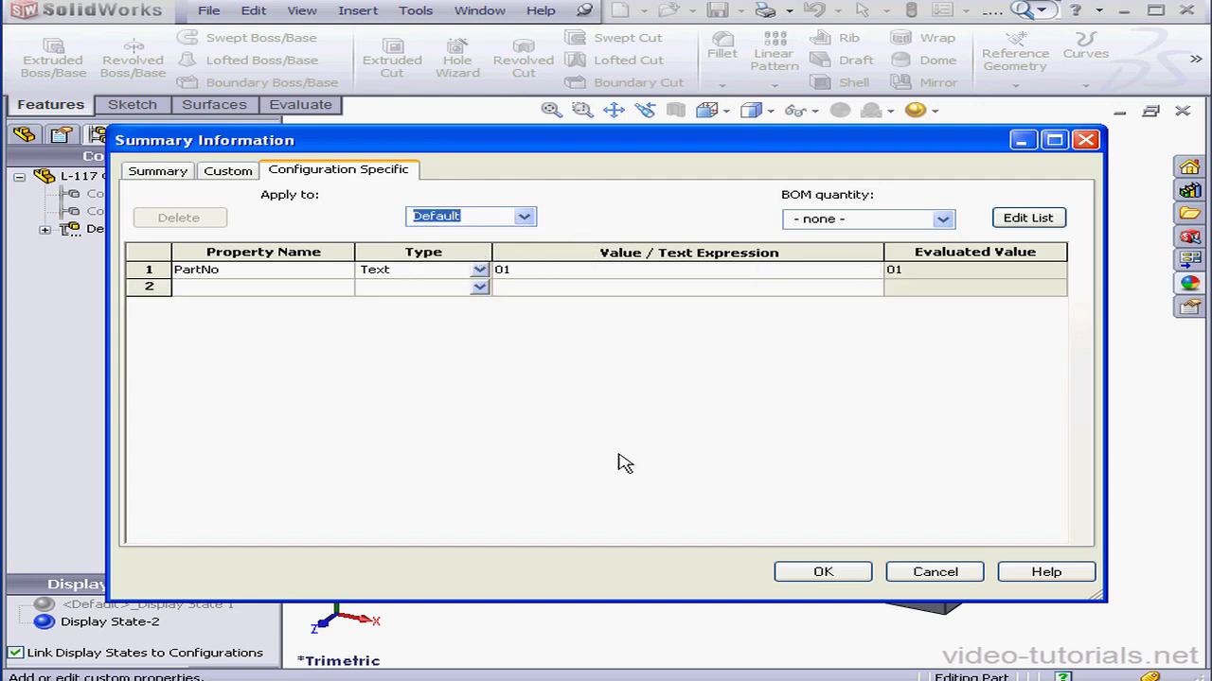
{"action": "left_click", "coordinate": [822, 572]}
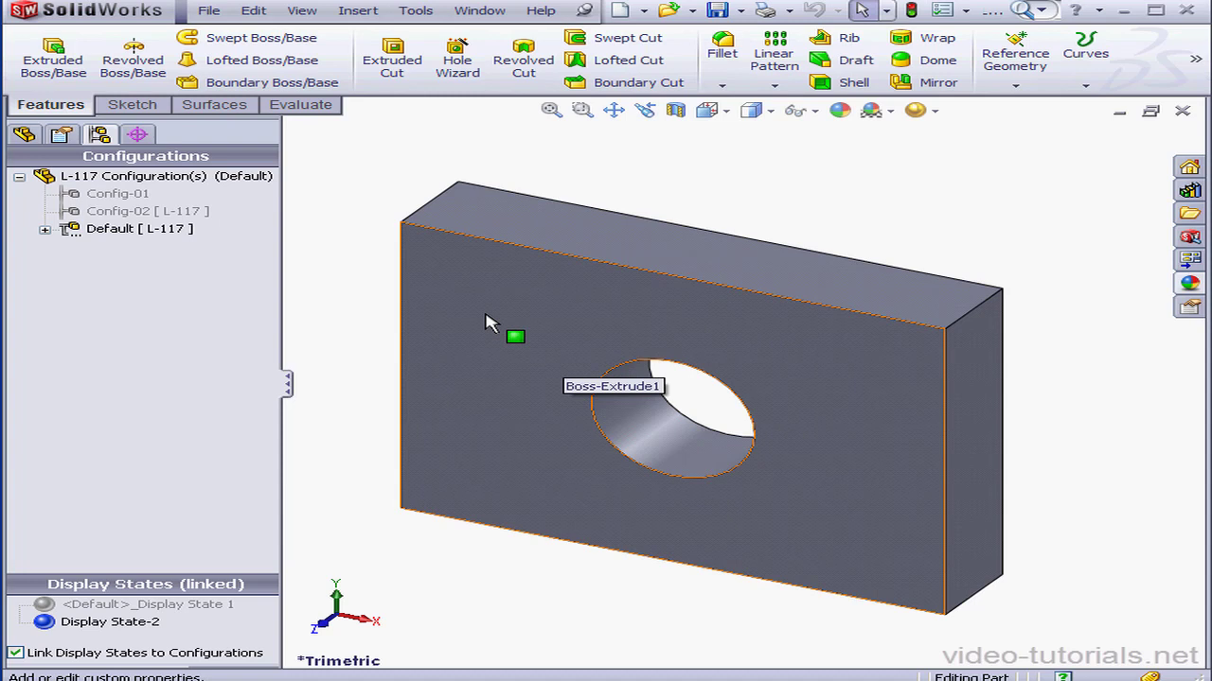
Colour the block's large front face red, applying the appearance to this display state only.
{"action": "right_click", "coordinate": [486, 316]}
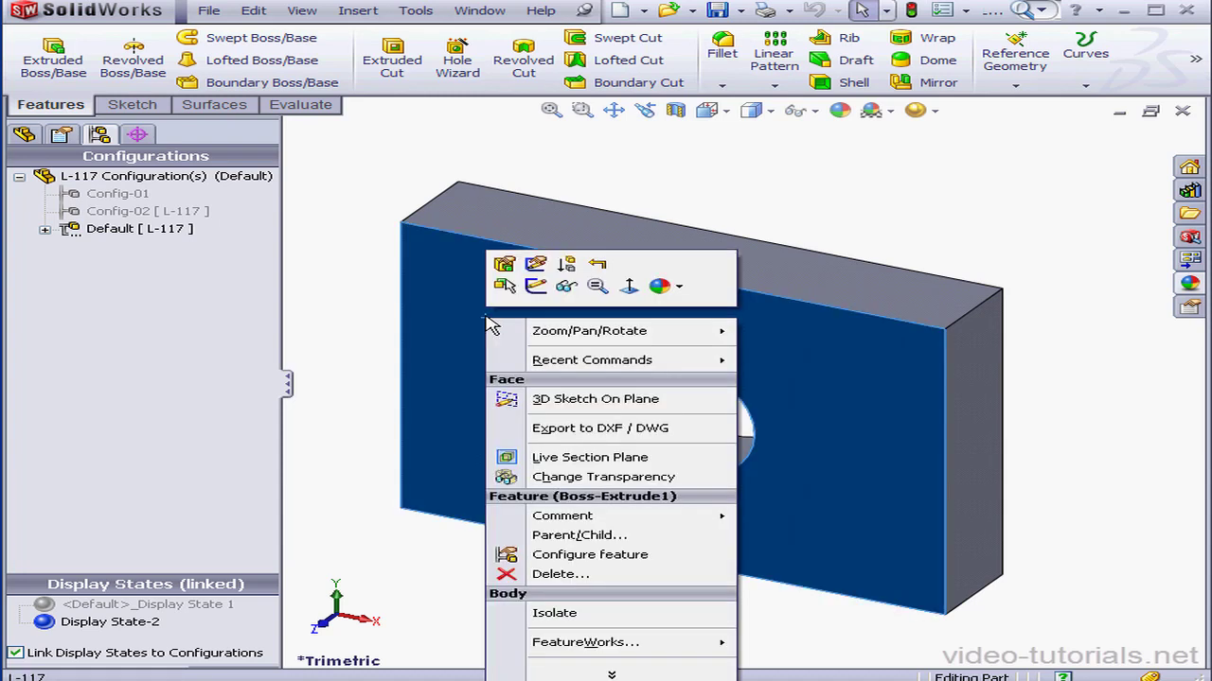
{"action": "left_click", "coordinate": [676, 289]}
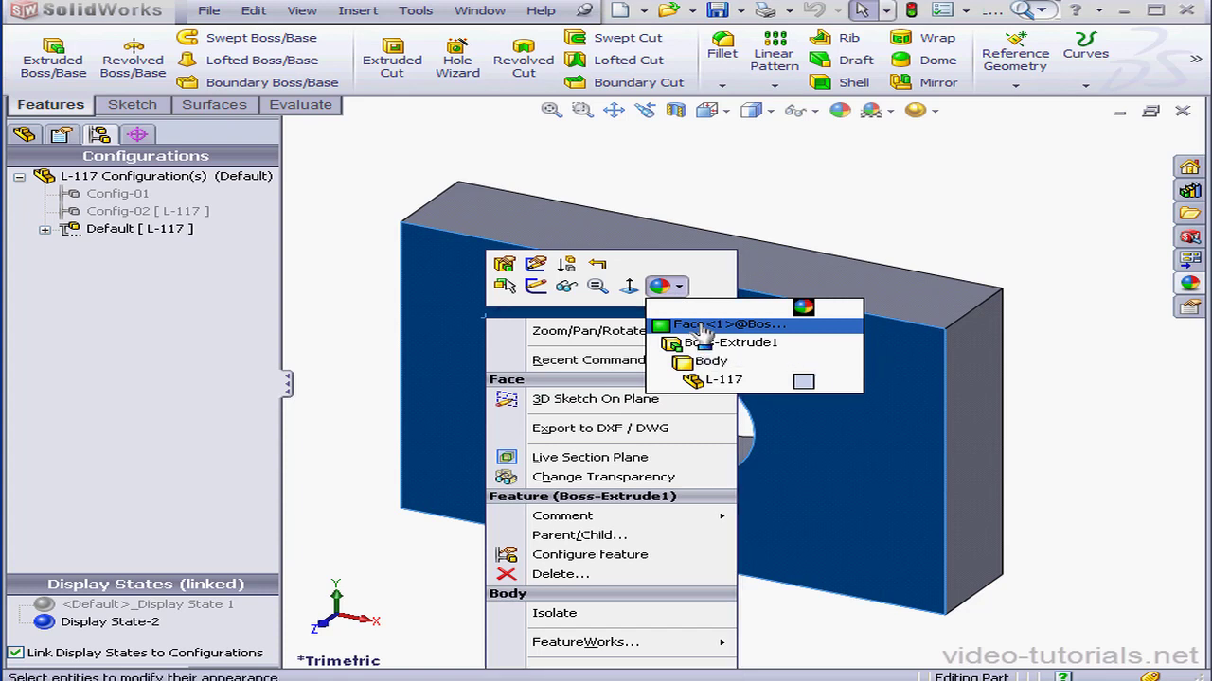
{"action": "left_click", "coordinate": [705, 326]}
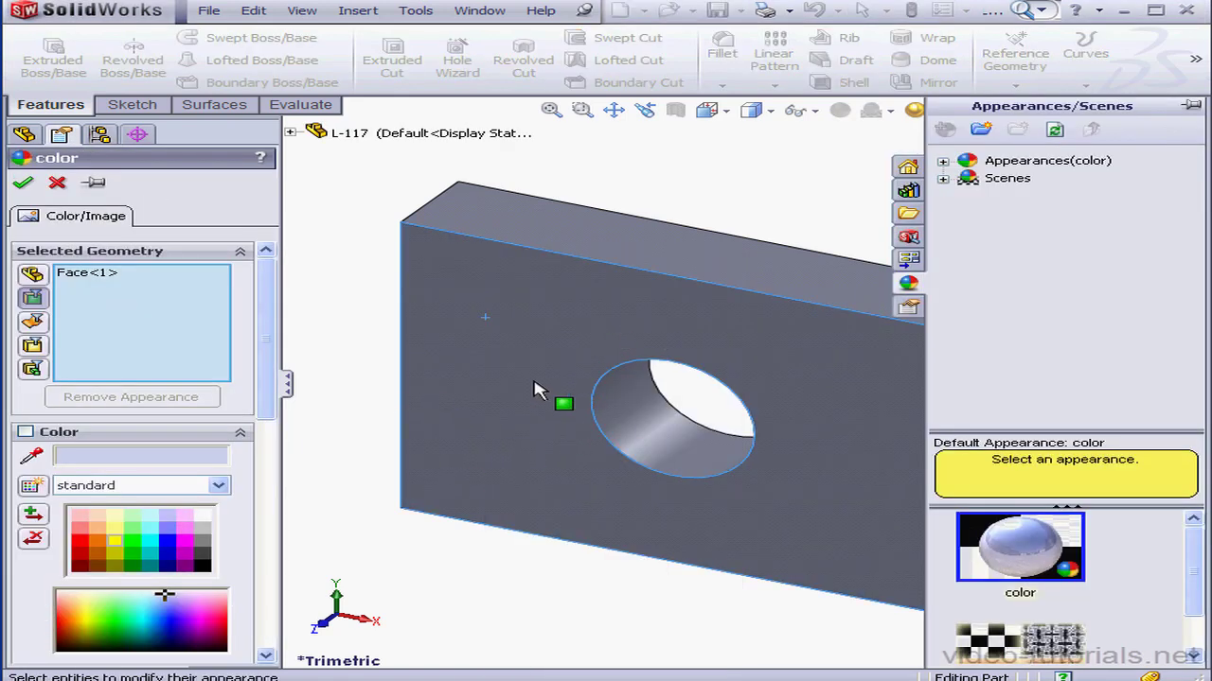
{"action": "left_click", "coordinate": [81, 549]}
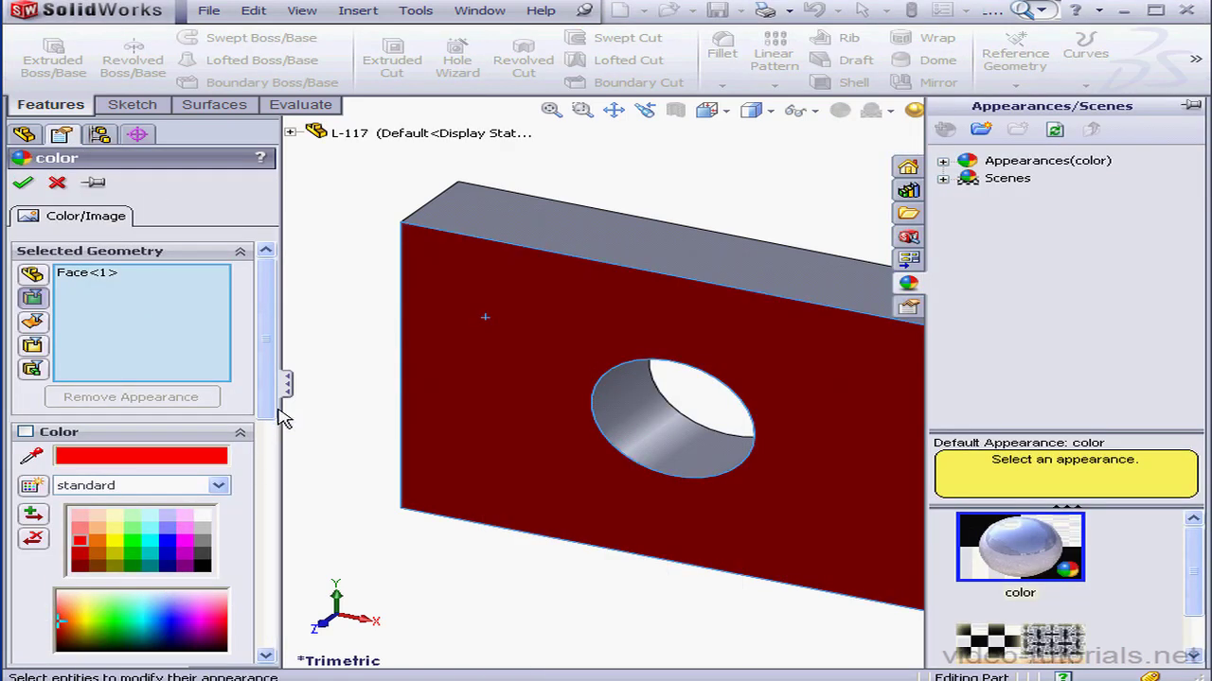
{"action": "left_click_drag", "start_coordinate": [268, 410], "coordinate": [273, 627]}
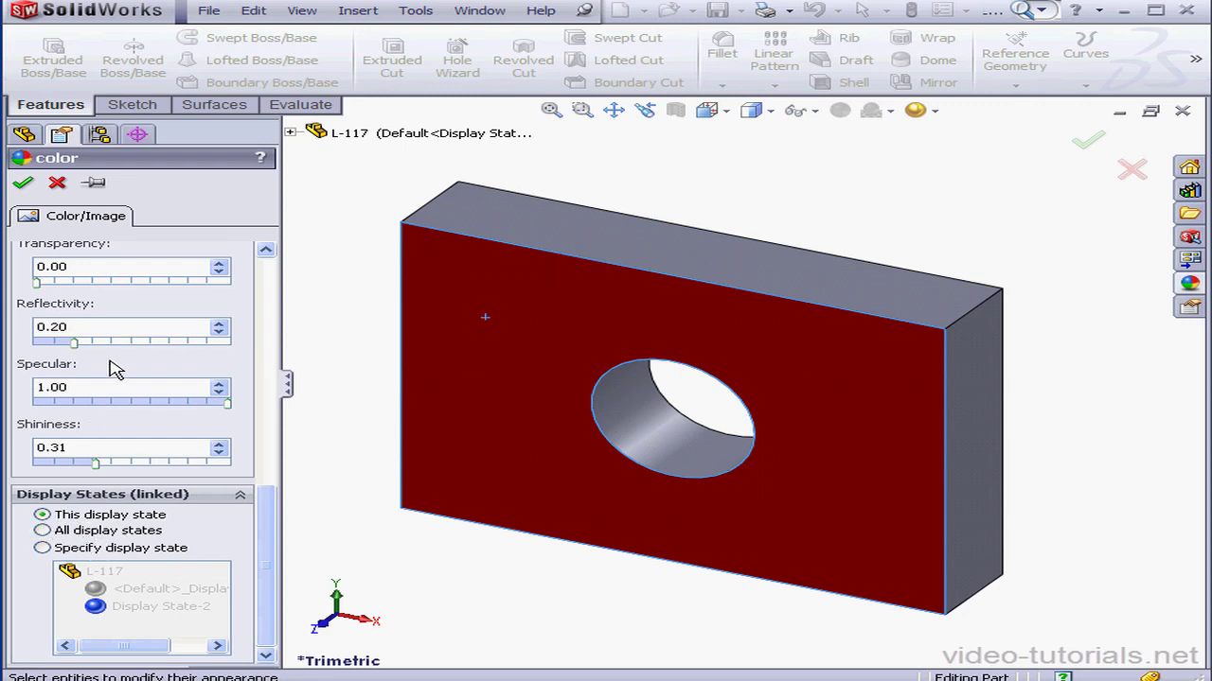
{"action": "left_click", "coordinate": [23, 184]}
{"action": "left_click", "coordinate": [119, 211]}
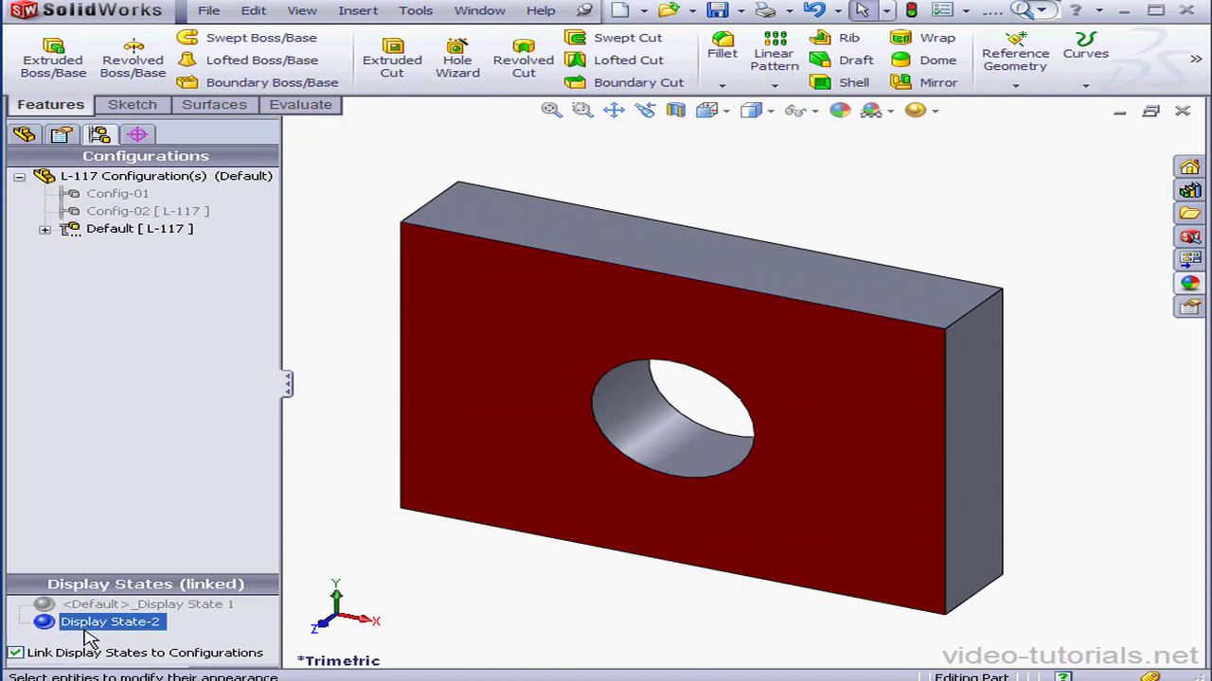
Enlarge the display states area and activate Config-02 to examine its linked display state and face colour.
{"action": "left_click_drag", "start_coordinate": [161, 575], "coordinate": [178, 494]}
{"action": "left_click", "coordinate": [141, 512]}
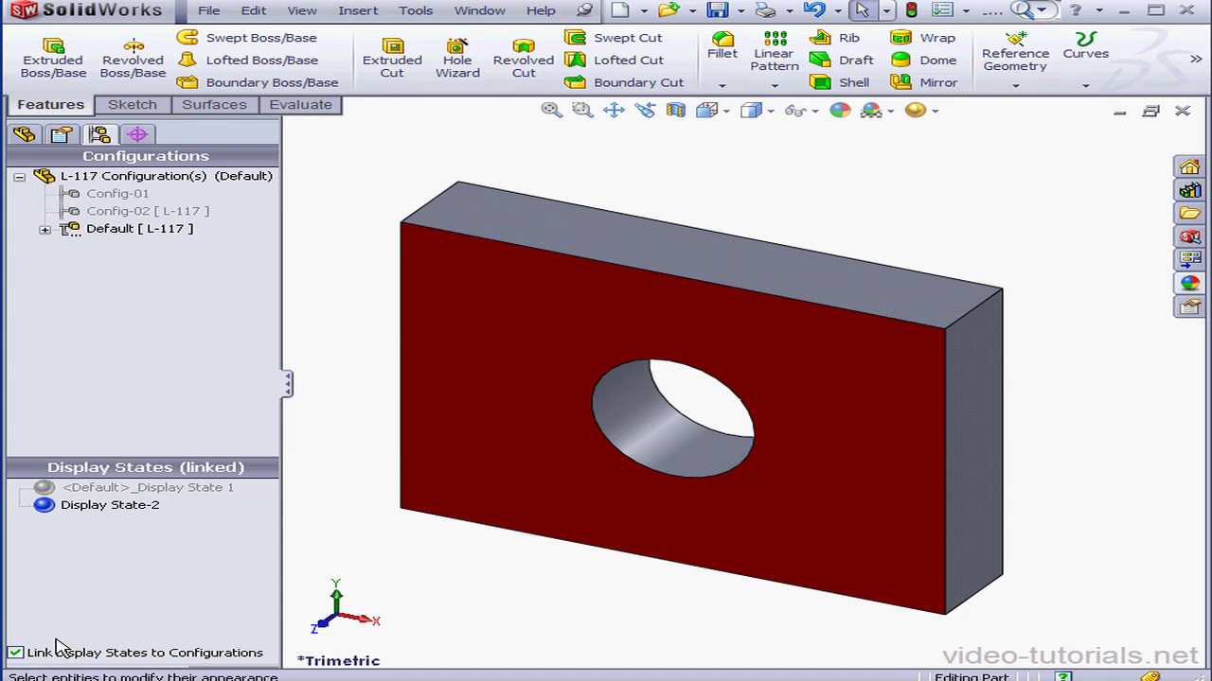
{"action": "double_click", "coordinate": [142, 210]}
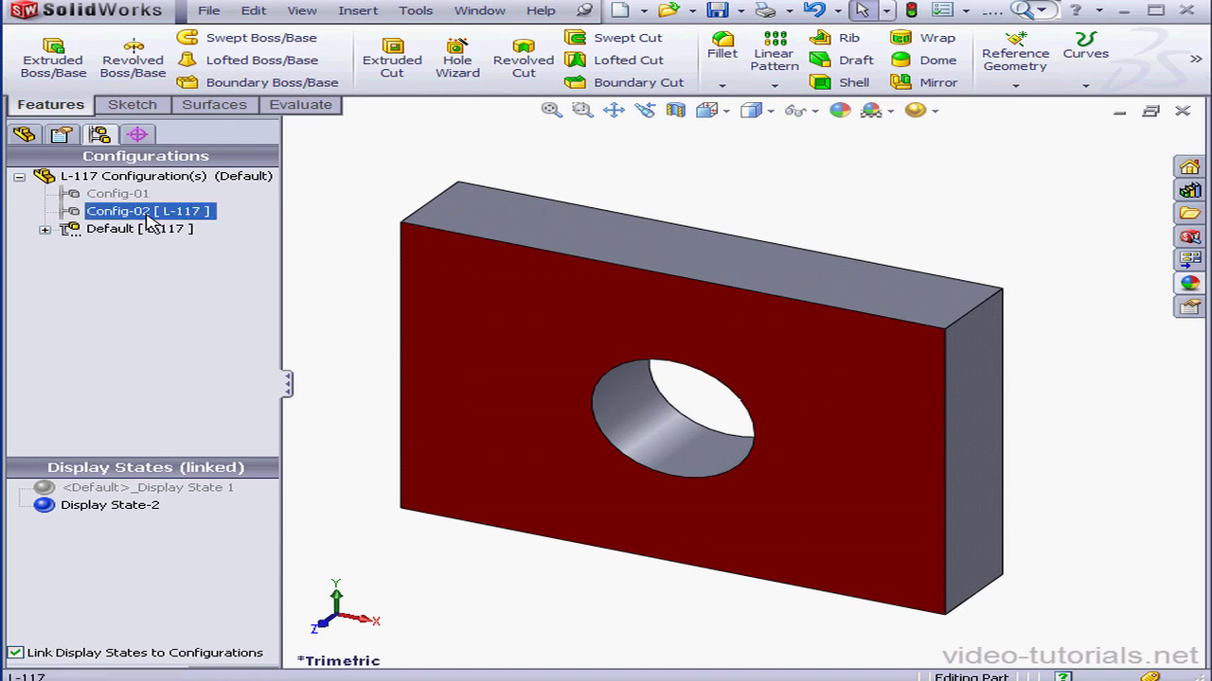
{"action": "left_click", "coordinate": [152, 230]}
{"action": "left_click", "coordinate": [163, 280]}
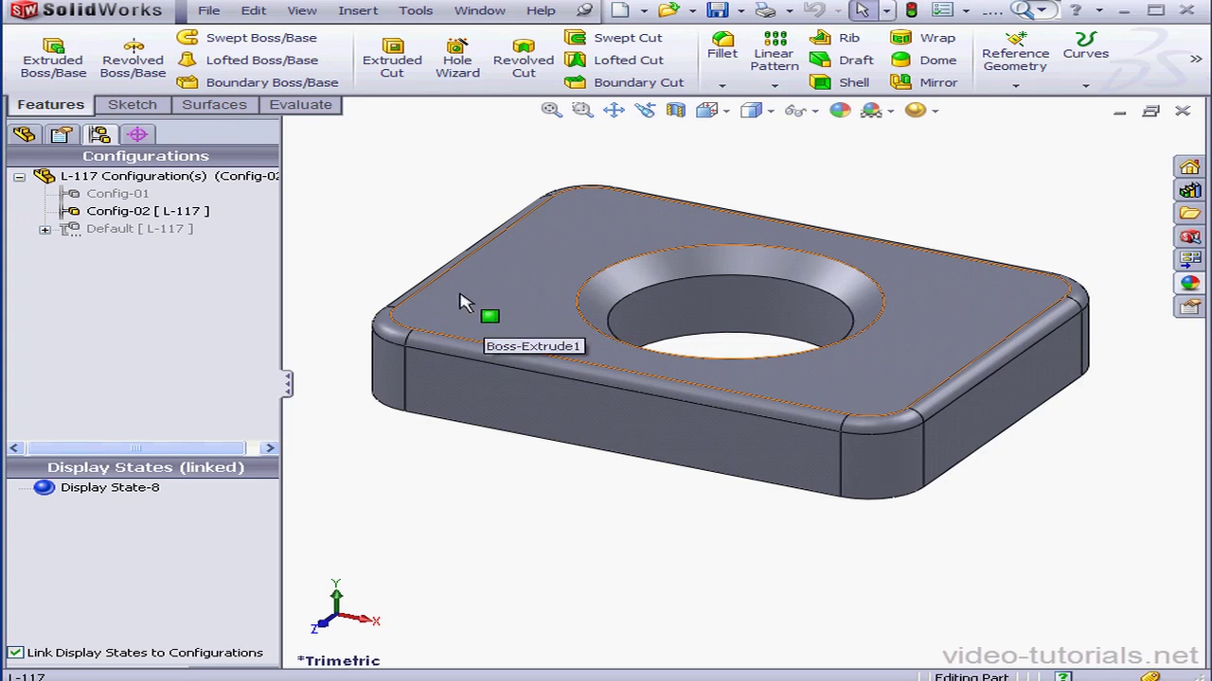
Unlink display states from configurations, try Display State-2 on Config-02, and restore Display State-8 and the link.
{"action": "left_click", "coordinate": [16, 654]}
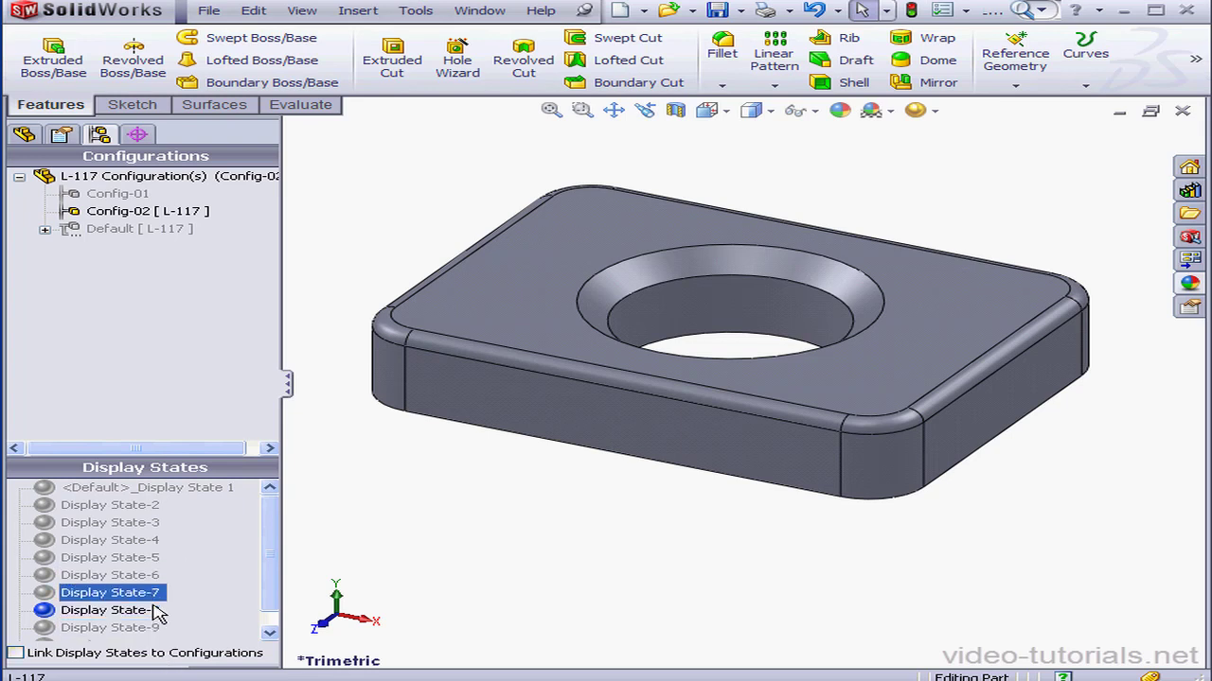
{"action": "left_click", "coordinate": [140, 505]}
{"action": "double_click", "coordinate": [135, 509]}
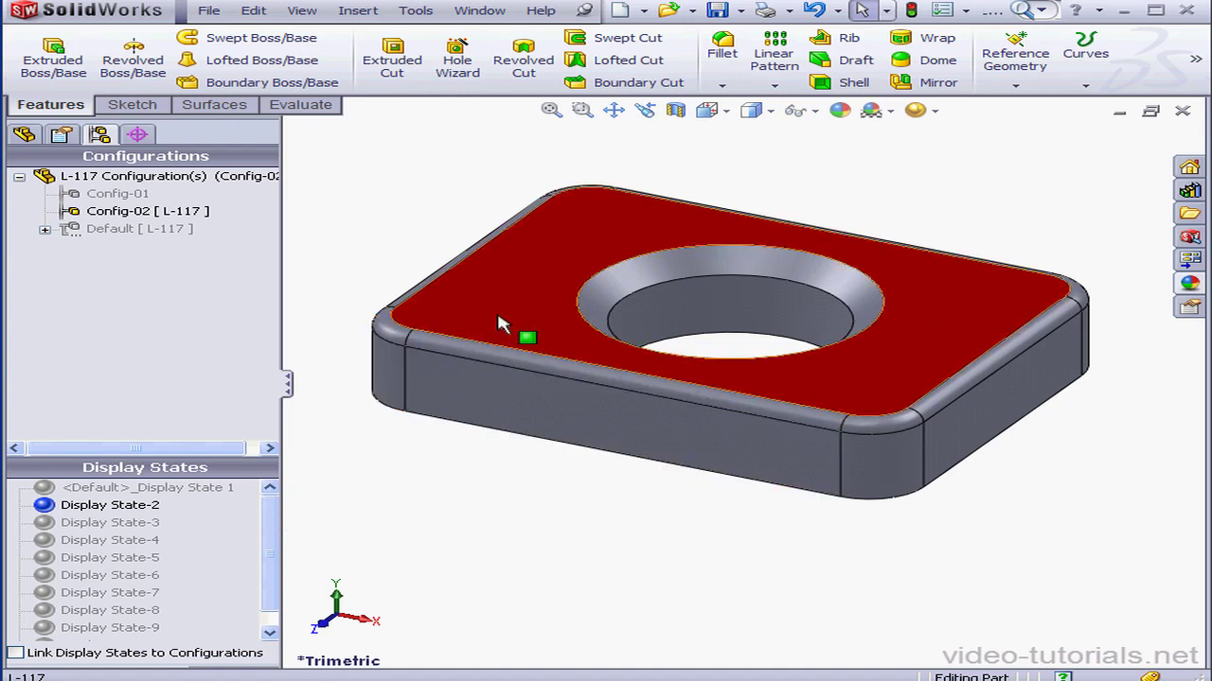
{"action": "left_click", "coordinate": [144, 611]}
{"action": "double_click", "coordinate": [142, 614]}
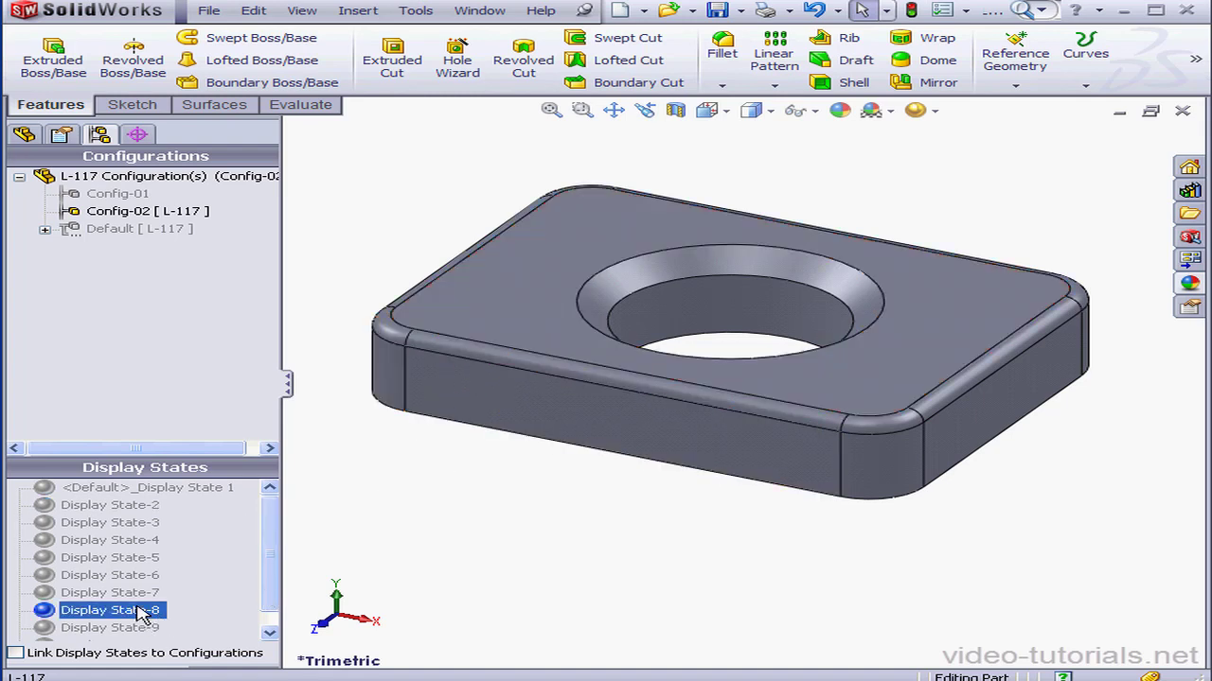
{"action": "left_click", "coordinate": [15, 654]}
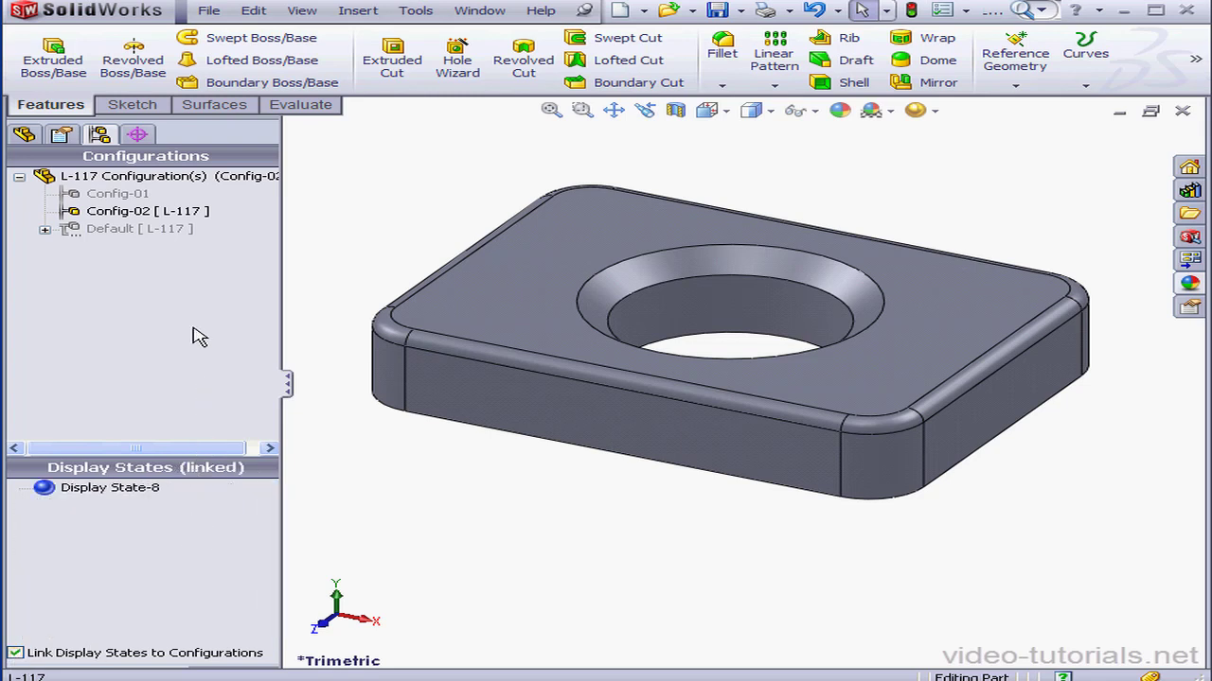
Reactivate the Default configuration, assign Cast Alloy Steel as the part's material, and rebuild the model.
{"action": "left_click", "coordinate": [135, 235]}
{"action": "double_click", "coordinate": [130, 235]}
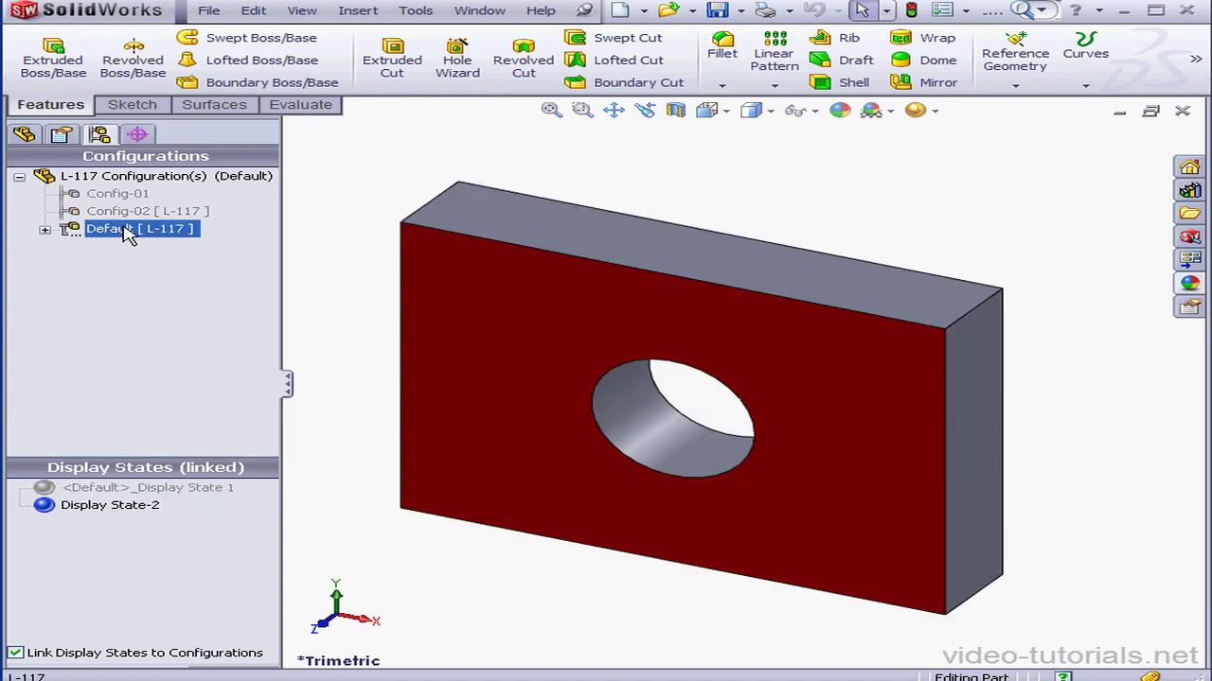
{"action": "left_click", "coordinate": [25, 134]}
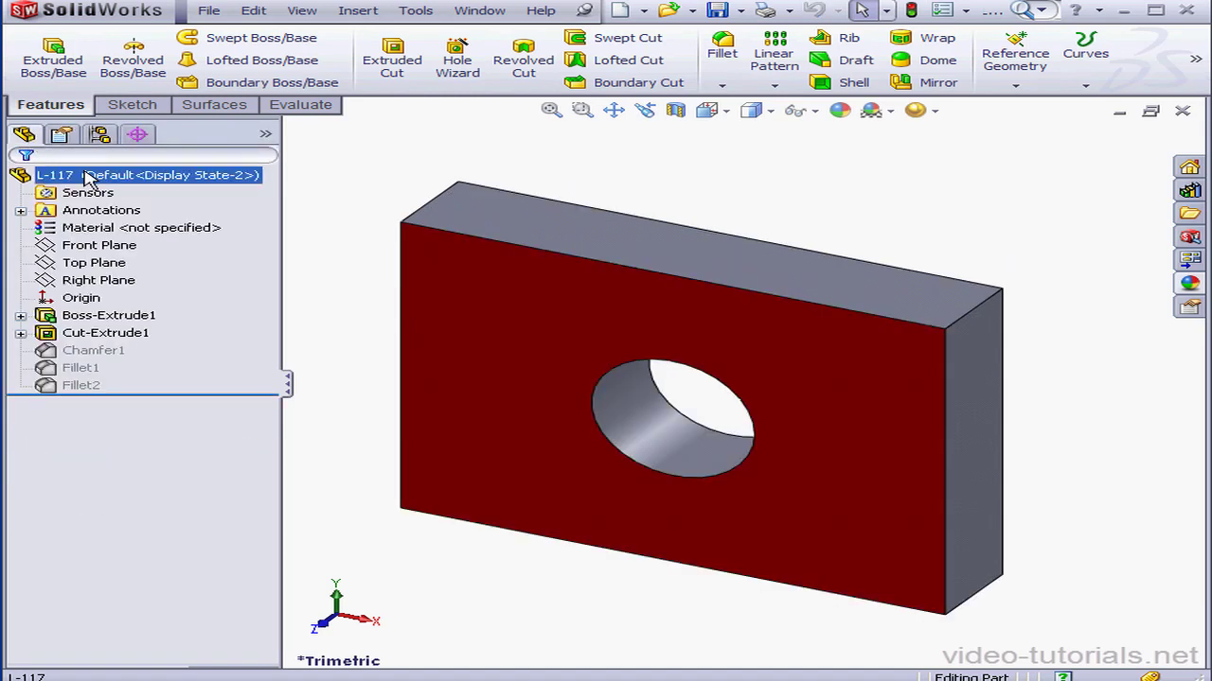
{"action": "right_click", "coordinate": [107, 234]}
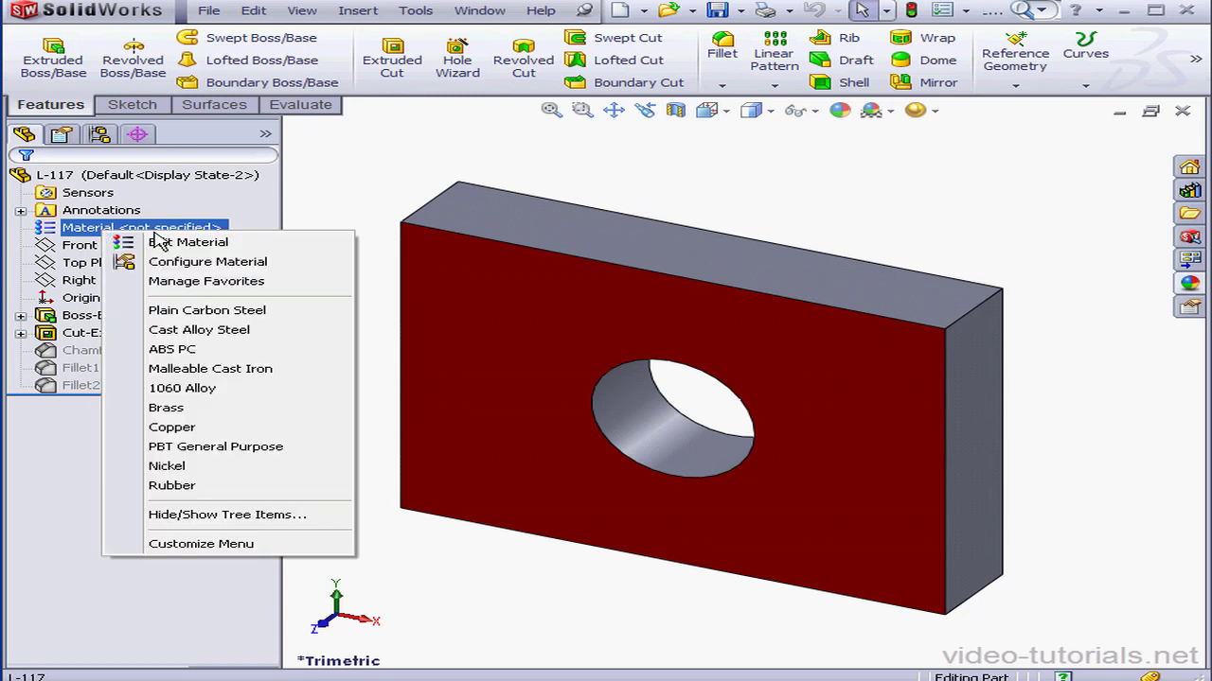
{"action": "left_click", "coordinate": [219, 334]}
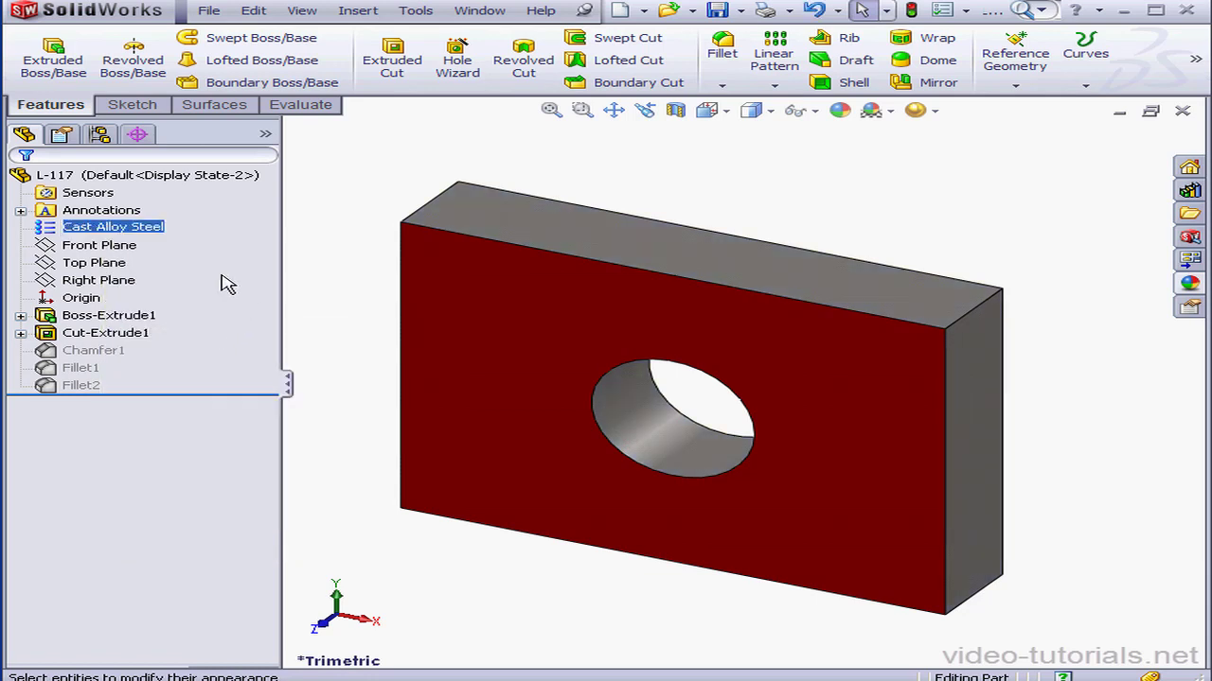
{"action": "left_click", "coordinate": [911, 11]}
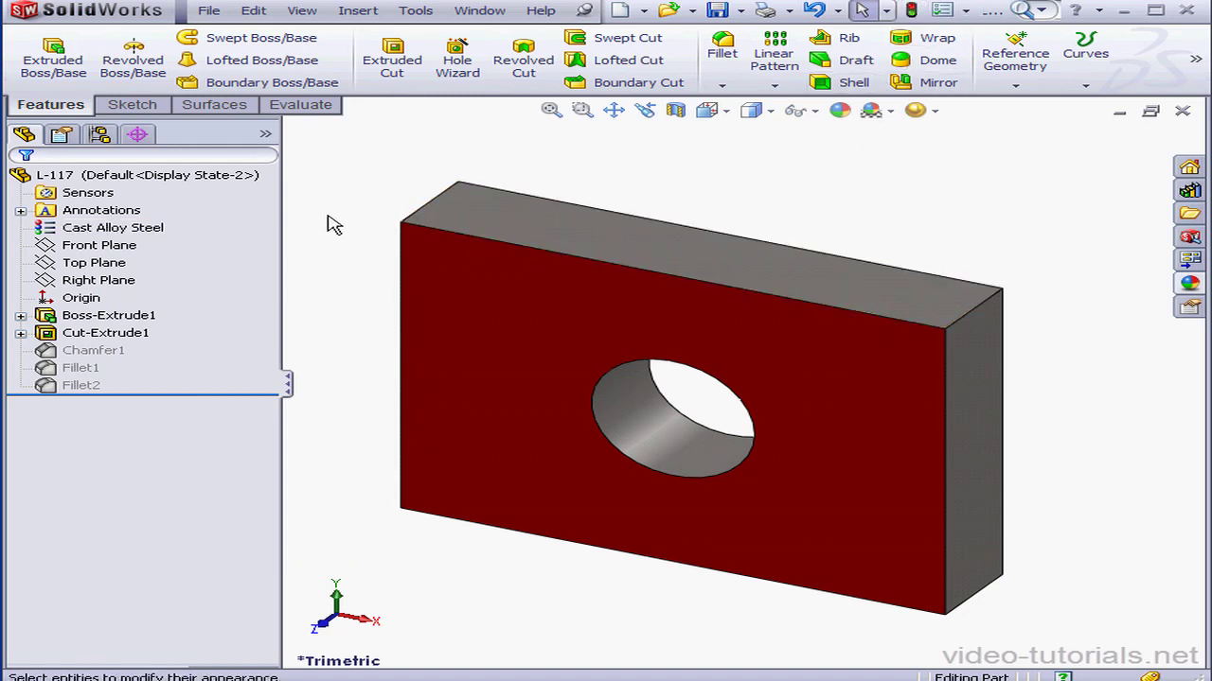
Open the material configuration table and choose Copper for Config-01.
{"action": "right_click", "coordinate": [103, 230]}
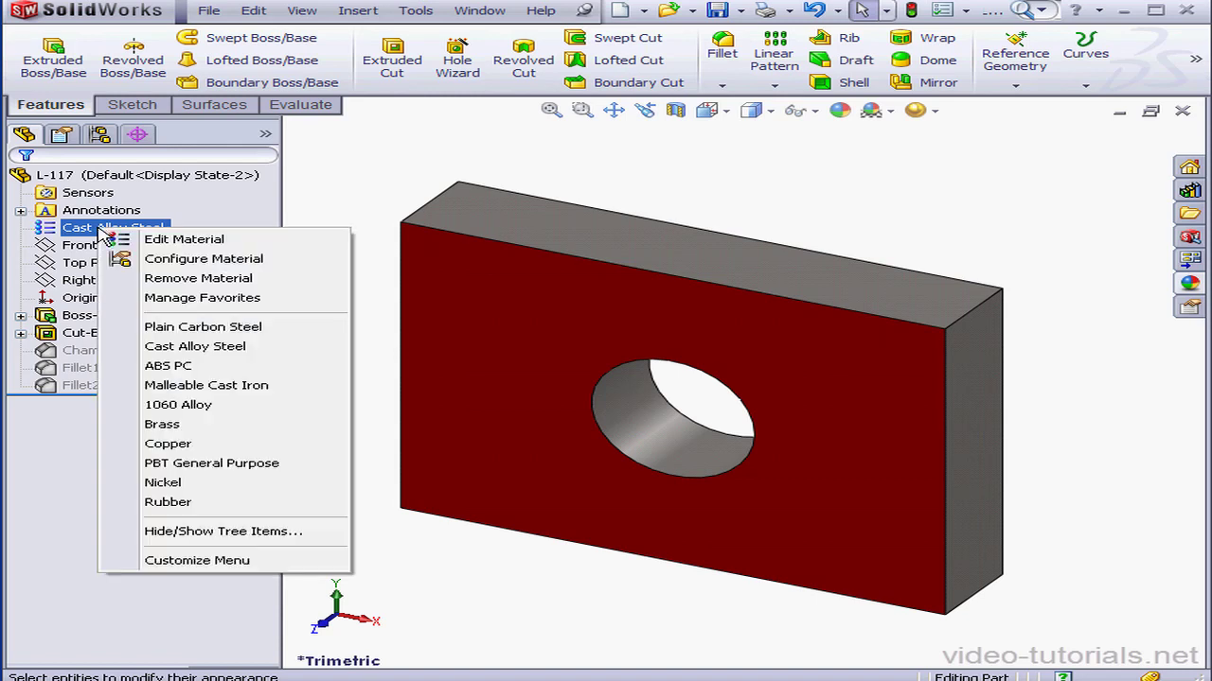
{"action": "left_click", "coordinate": [216, 261]}
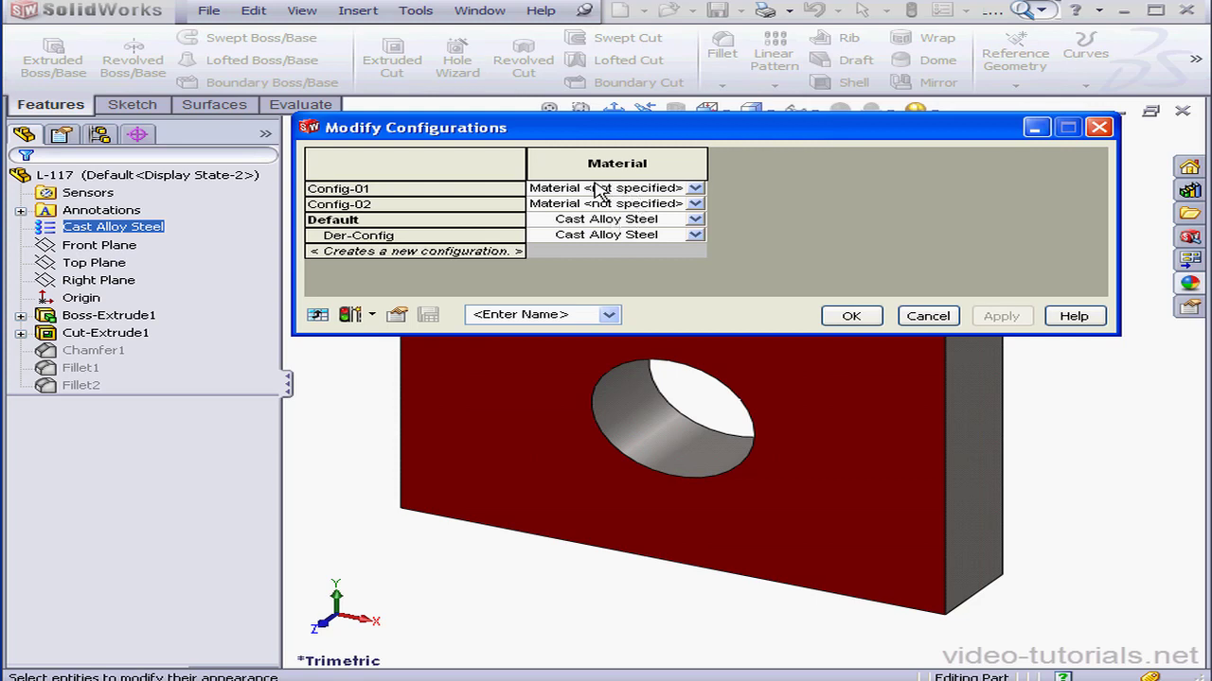
{"action": "left_click", "coordinate": [694, 188]}
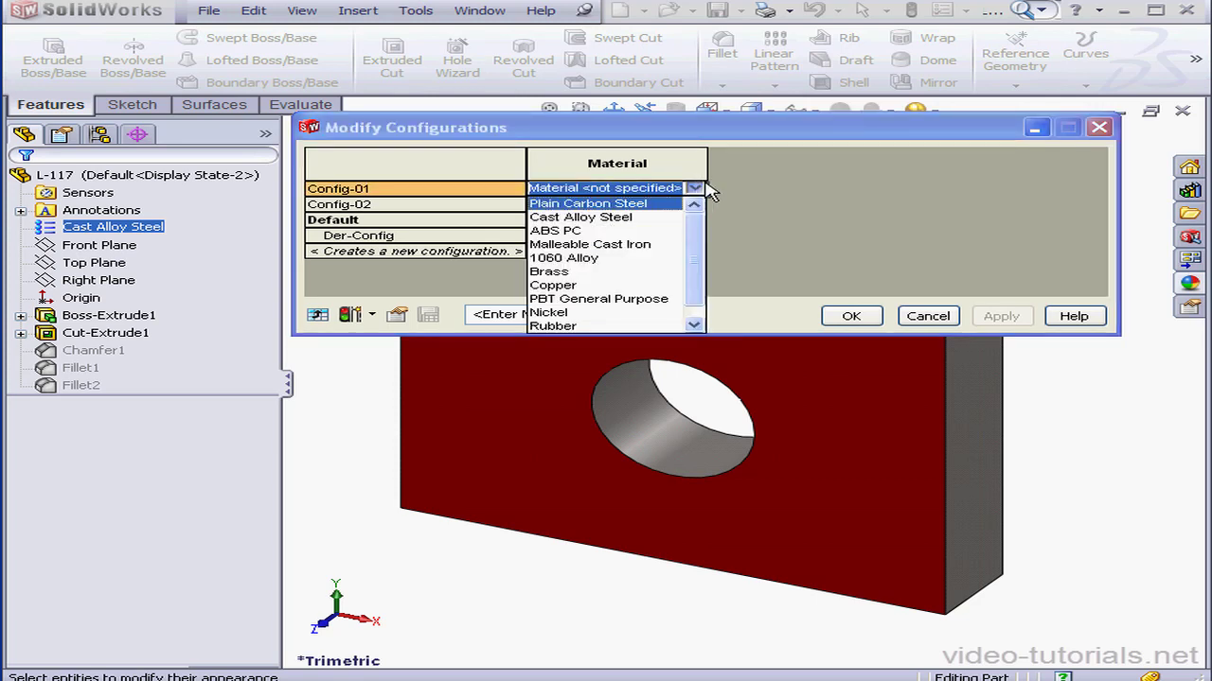
{"action": "left_click", "coordinate": [568, 285]}
Browse the material library from Config-02's entry, apply AISI 1020 from the Steel category, and apply the table changes.
{"action": "left_click", "coordinate": [696, 204]}
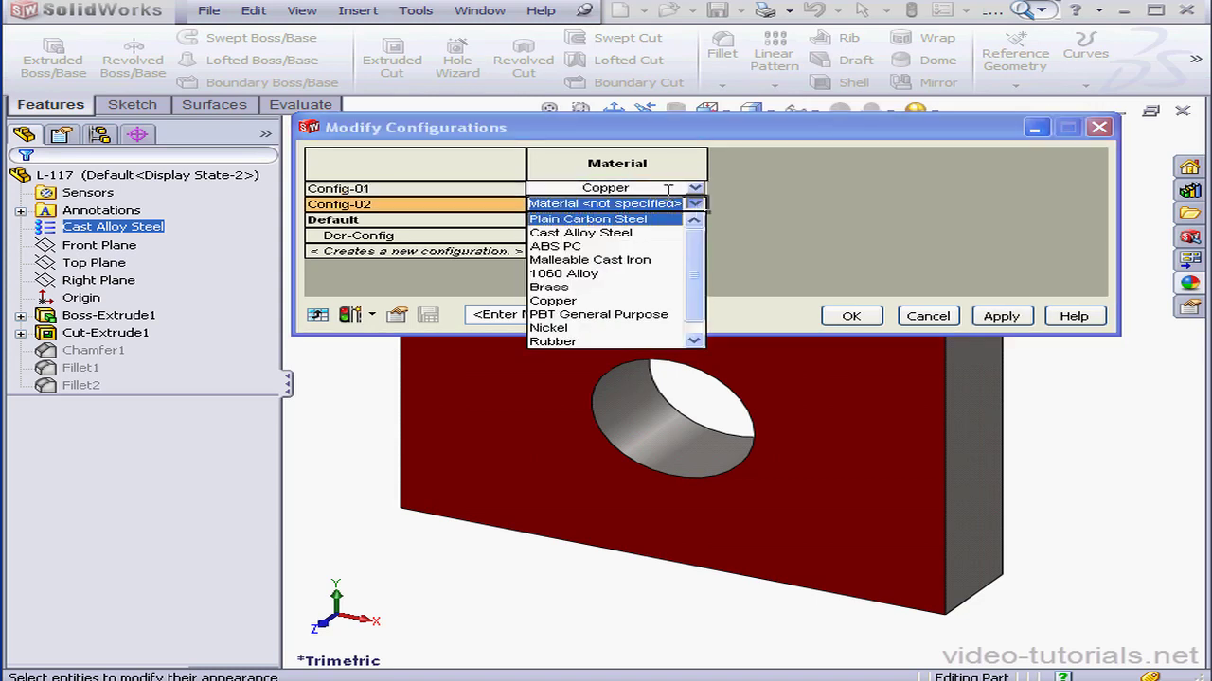
{"action": "left_click", "coordinate": [695, 341]}
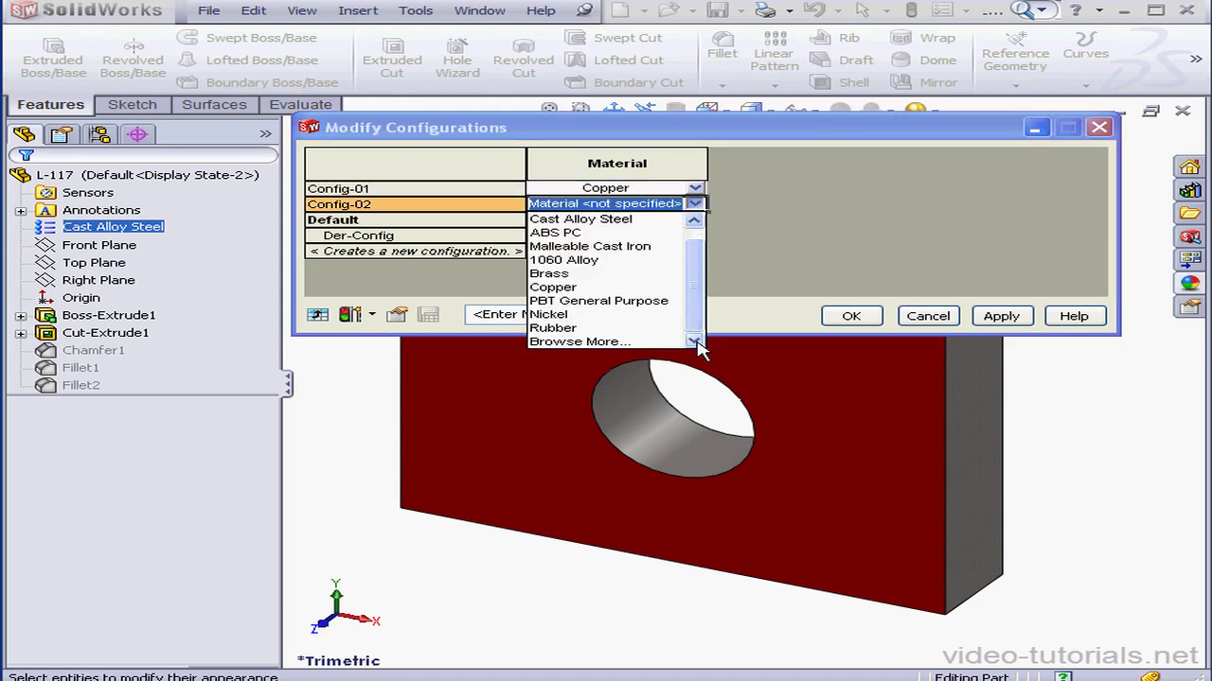
{"action": "left_click", "coordinate": [600, 343]}
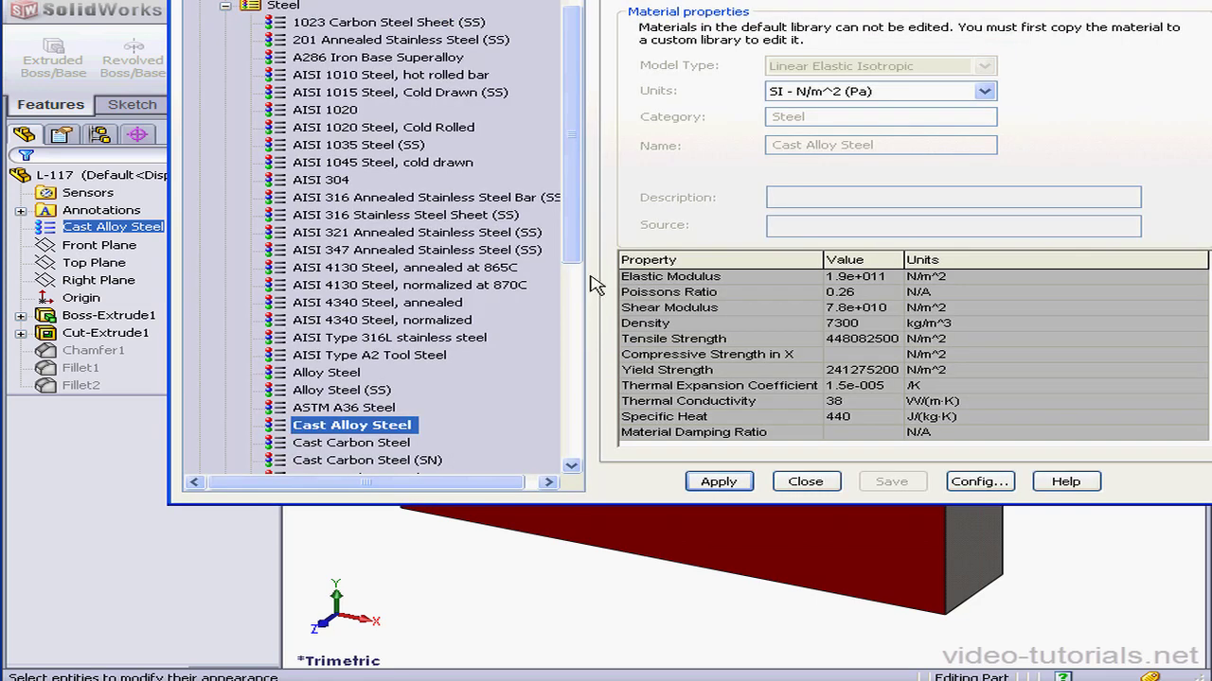
{"action": "left_click", "coordinate": [345, 112]}
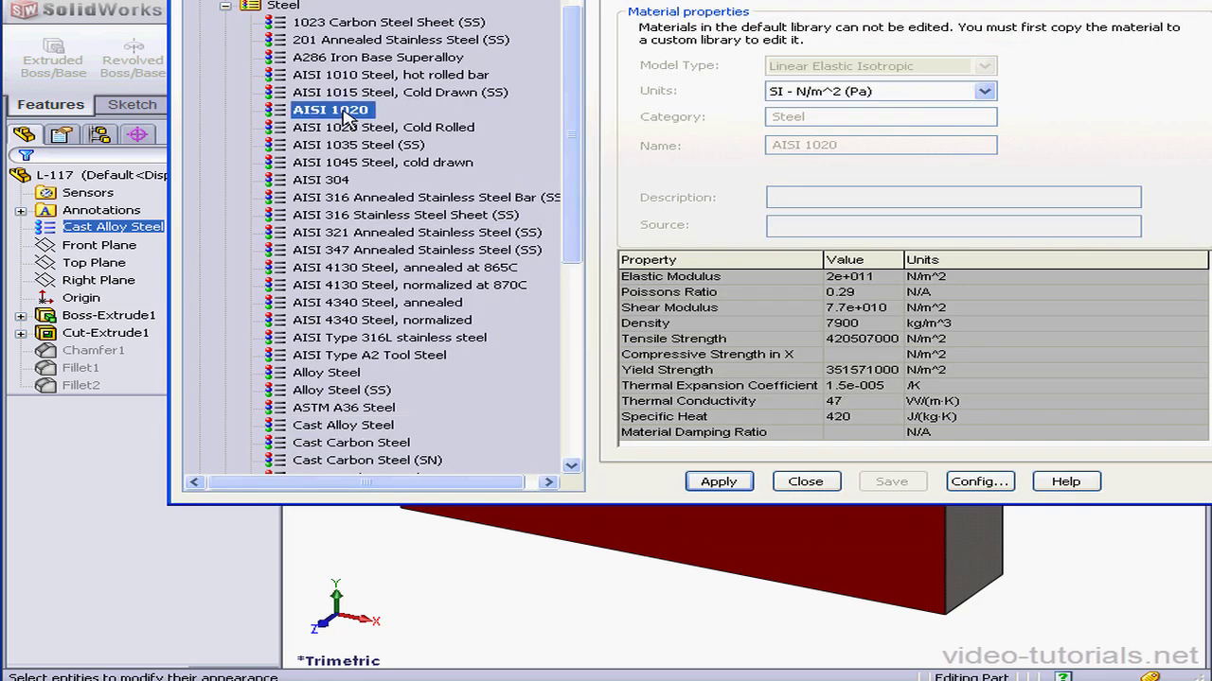
{"action": "left_click", "coordinate": [743, 482]}
{"action": "left_click", "coordinate": [806, 481]}
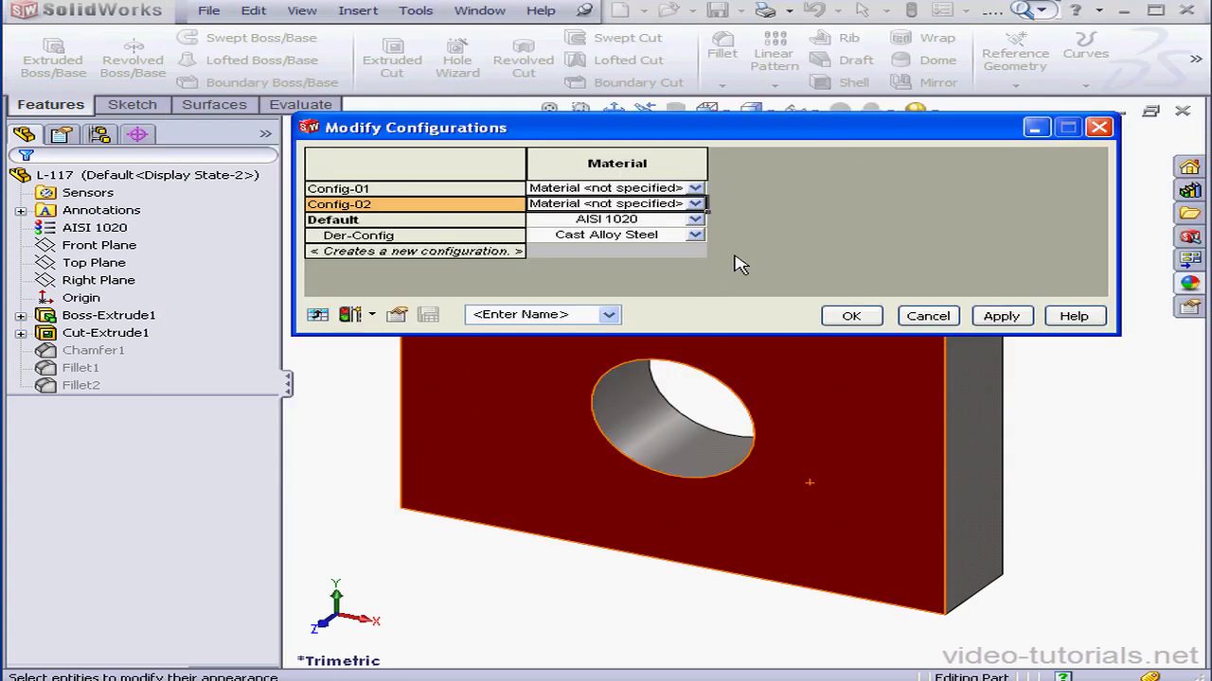
{"action": "left_click", "coordinate": [1000, 317]}
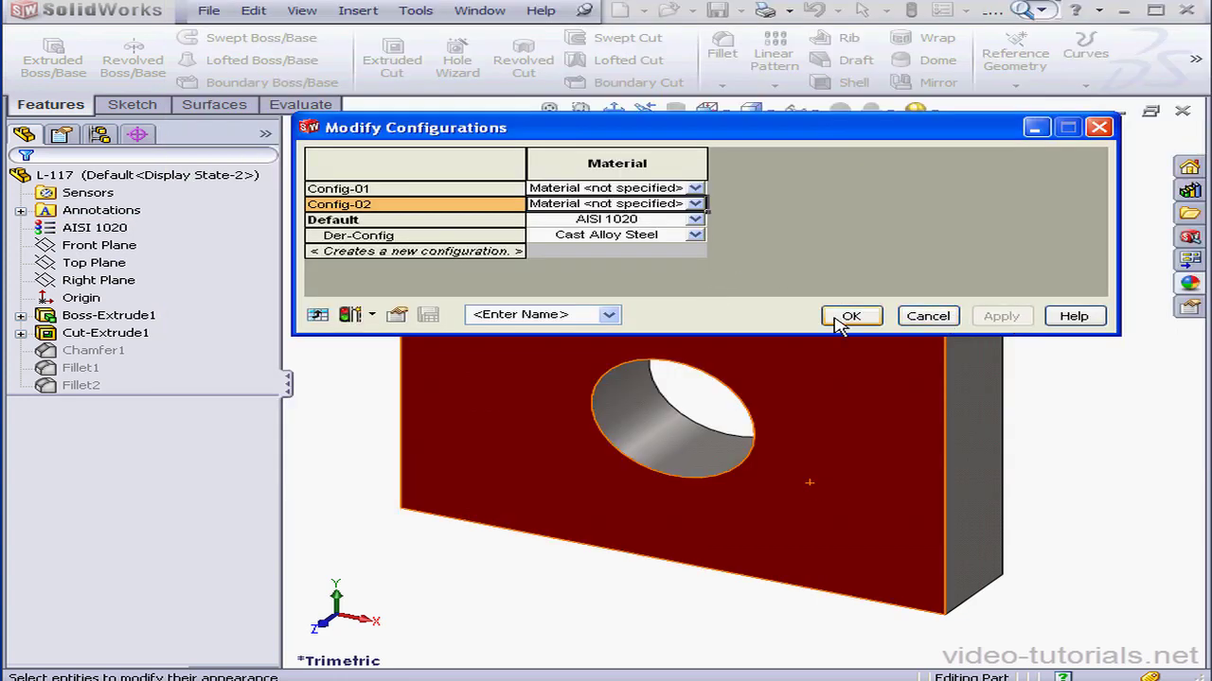
Save the configuration table under the name Material and accept it.
{"action": "left_click", "coordinate": [547, 316]}
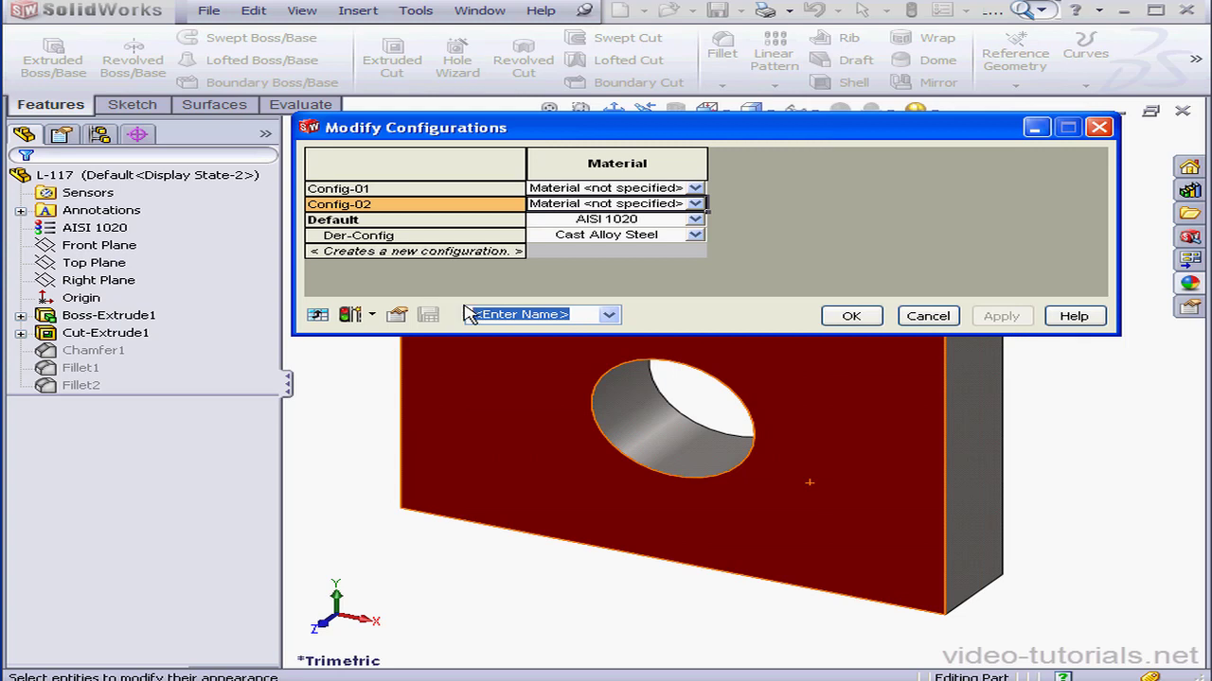
{"action": "type", "text": "Material"}
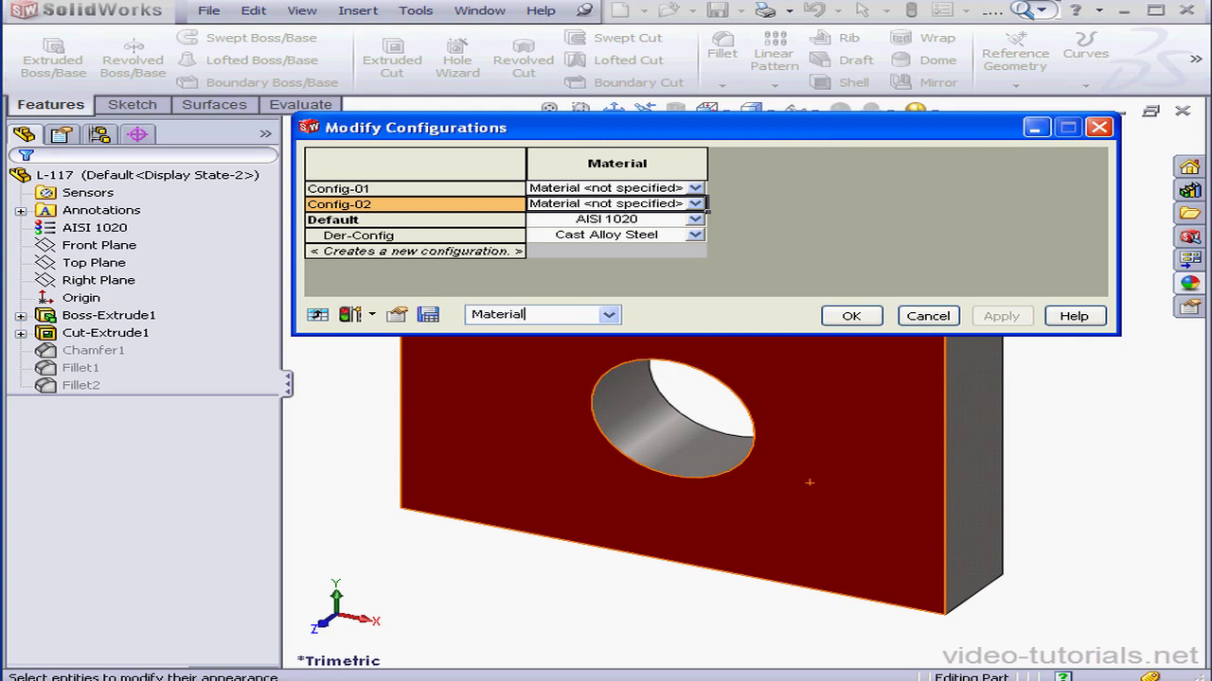
{"action": "left_click", "coordinate": [428, 315]}
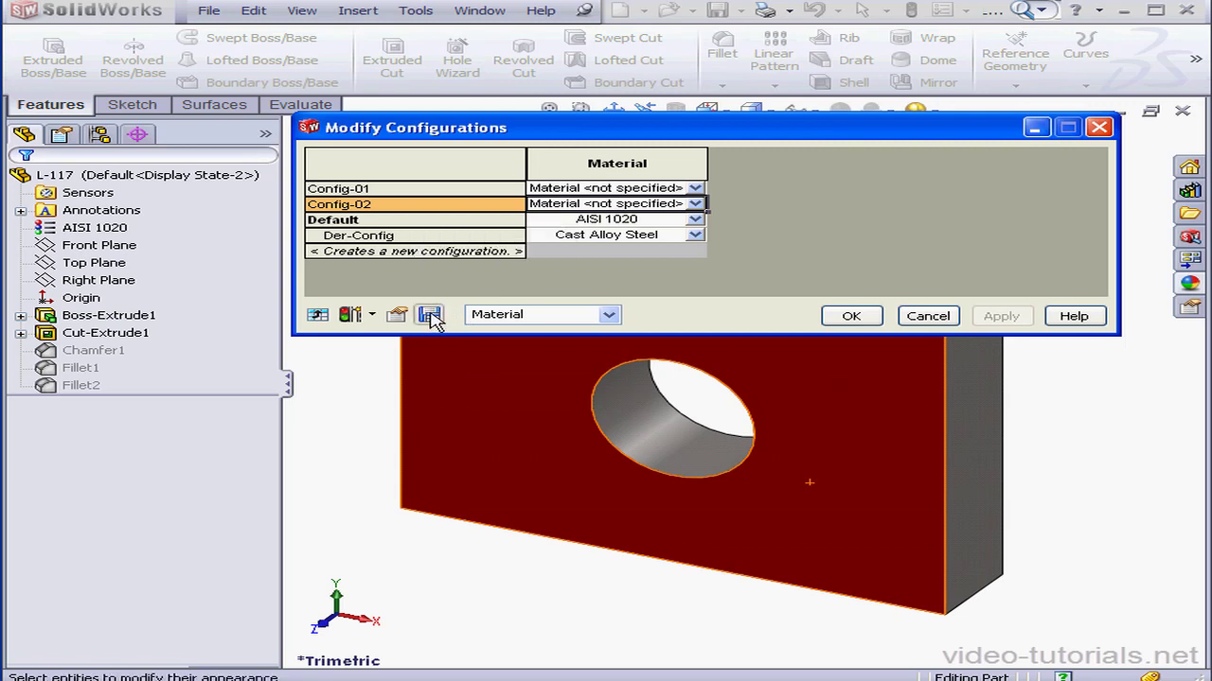
{"action": "left_click", "coordinate": [871, 314]}
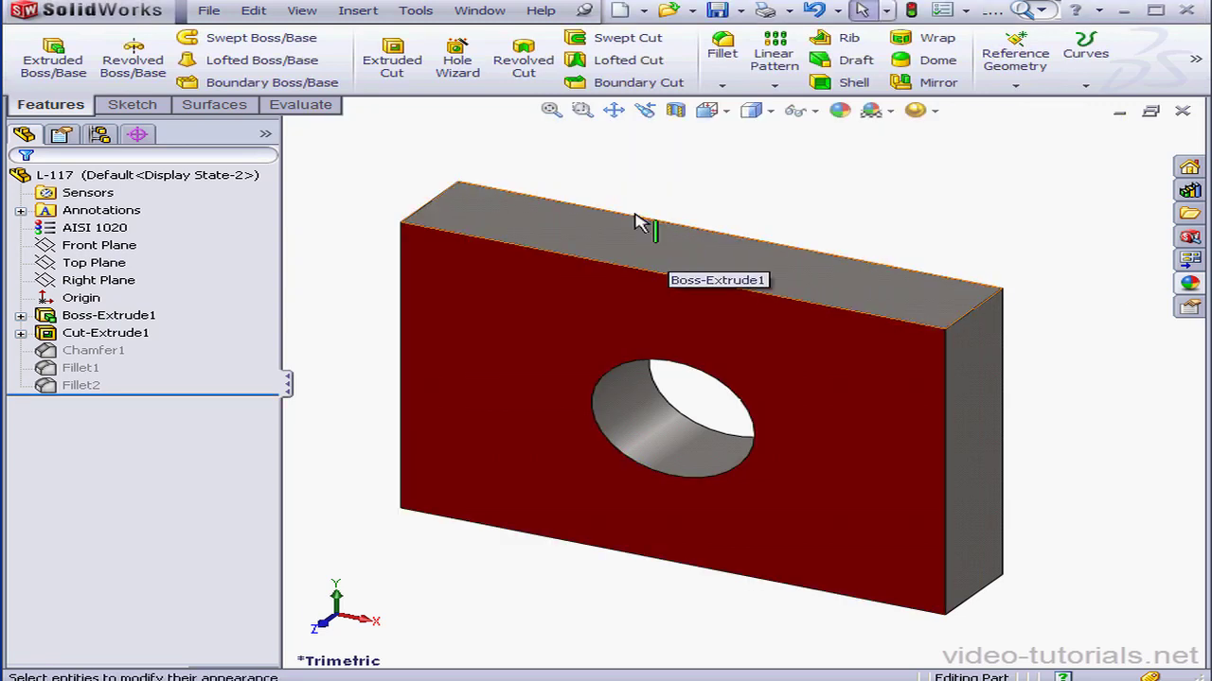
Activate Config-01 and Config-02 in turn to check the material appearance of each.
{"action": "left_click", "coordinate": [100, 134]}
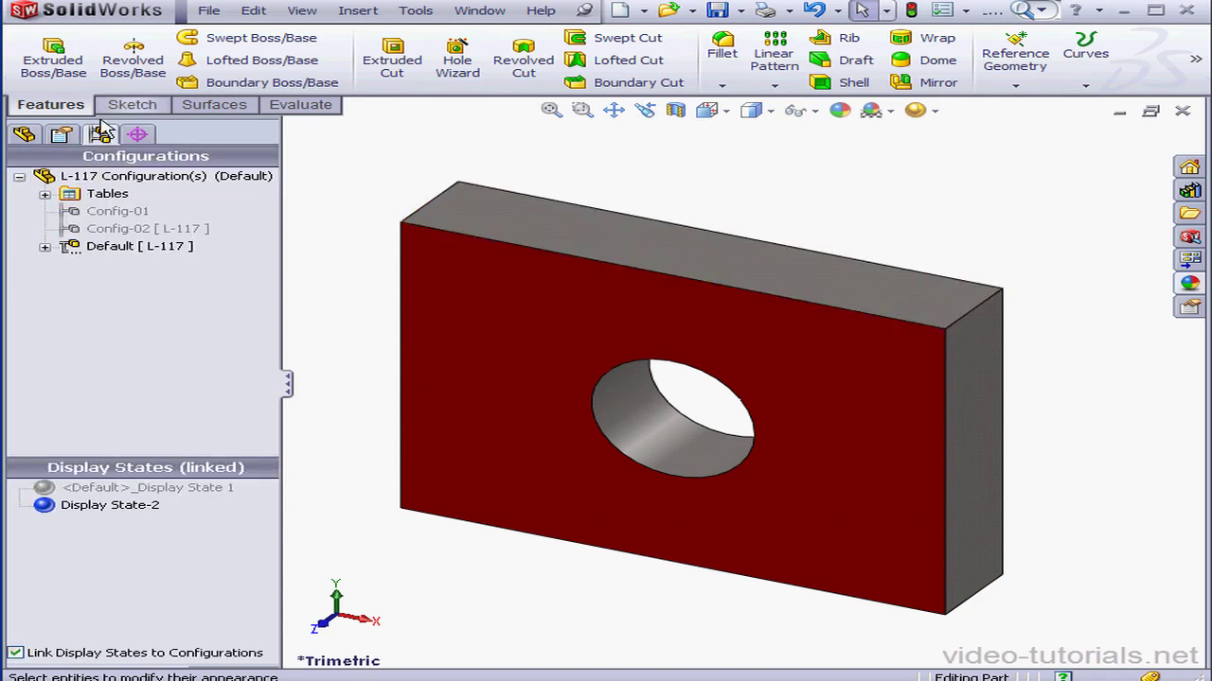
{"action": "left_click", "coordinate": [99, 212]}
{"action": "double_click", "coordinate": [104, 211]}
{"action": "left_click", "coordinate": [128, 230]}
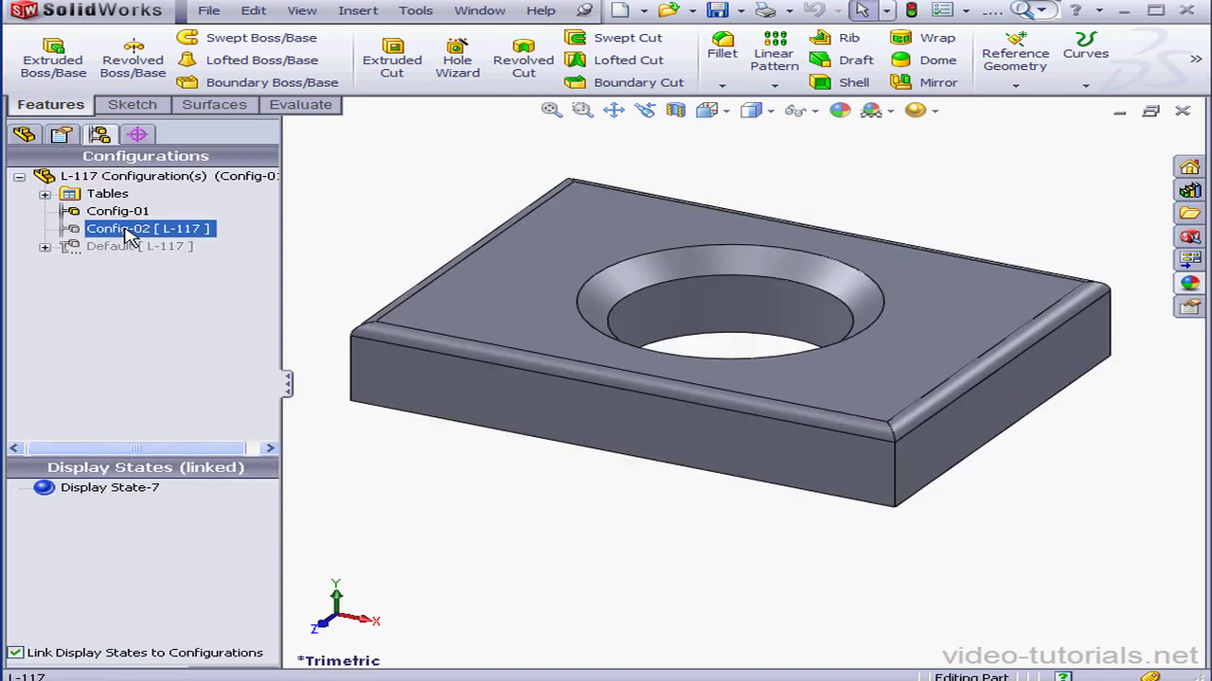
{"action": "double_click", "coordinate": [128, 236]}
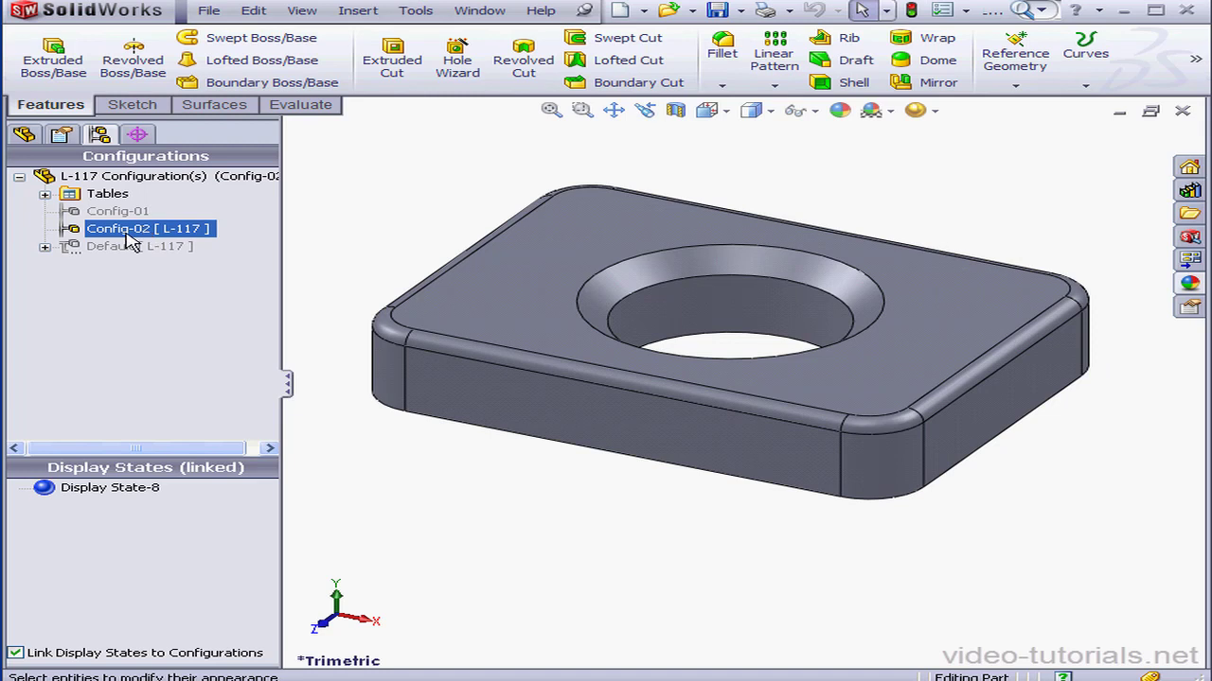
In the saved Material table, set Config-01 to Copper and Config-02 to Rubber, accept the changes, and activate Config-01.
{"action": "left_click", "coordinate": [44, 193]}
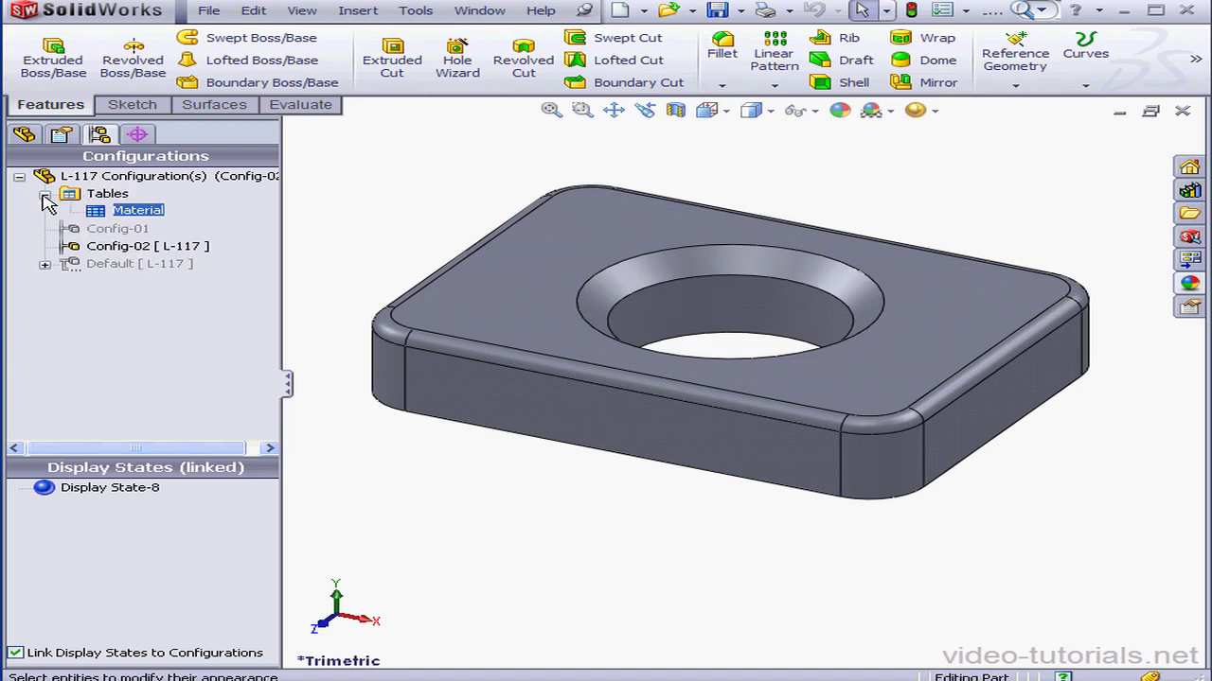
{"action": "double_click", "coordinate": [106, 214]}
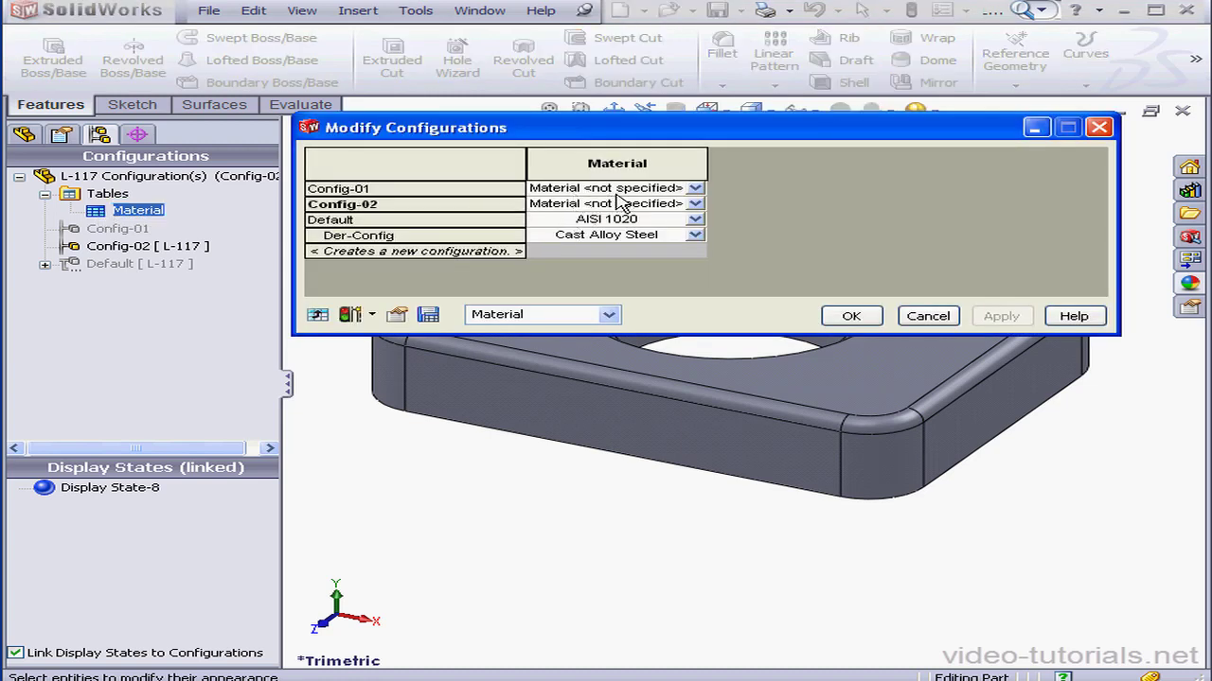
{"action": "left_click", "coordinate": [695, 188]}
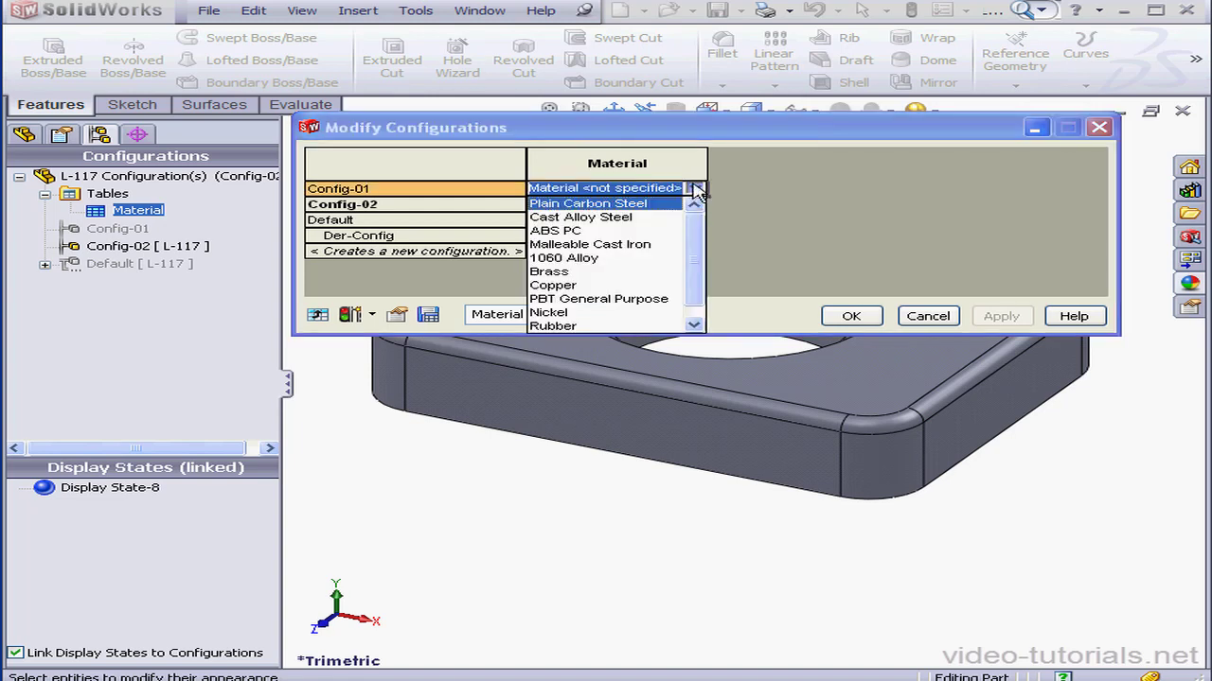
{"action": "left_click", "coordinate": [566, 286]}
{"action": "left_click", "coordinate": [701, 203]}
{"action": "left_click", "coordinate": [701, 205]}
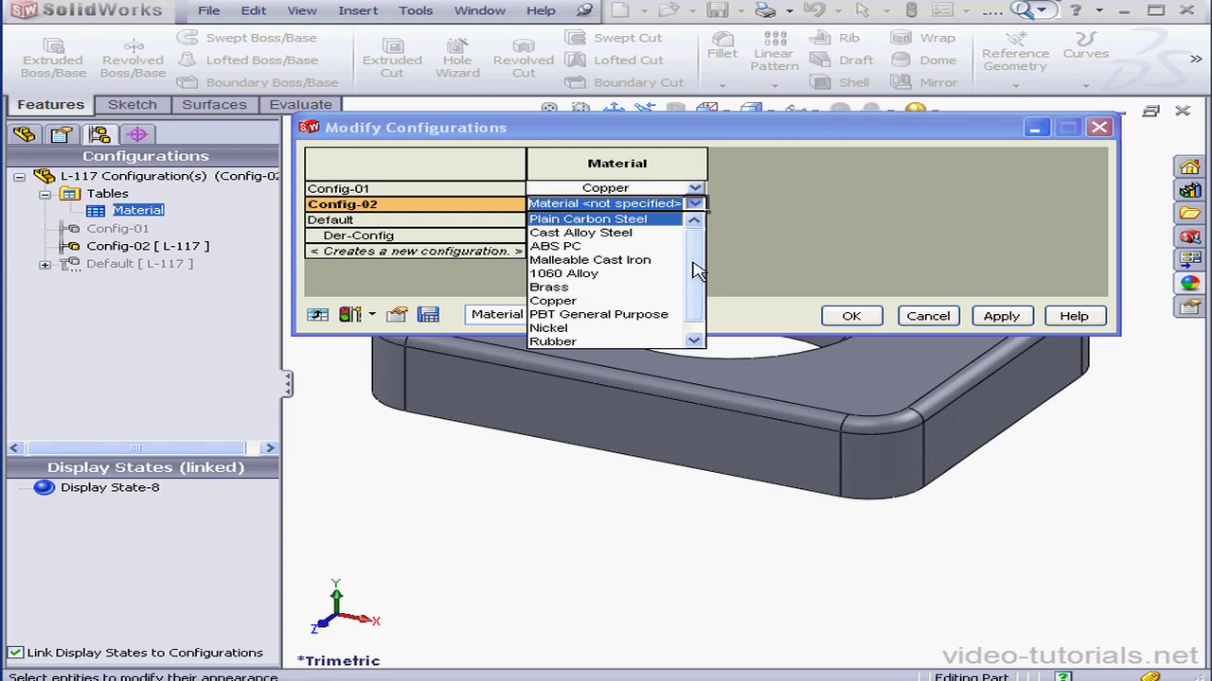
{"action": "left_click", "coordinate": [561, 339]}
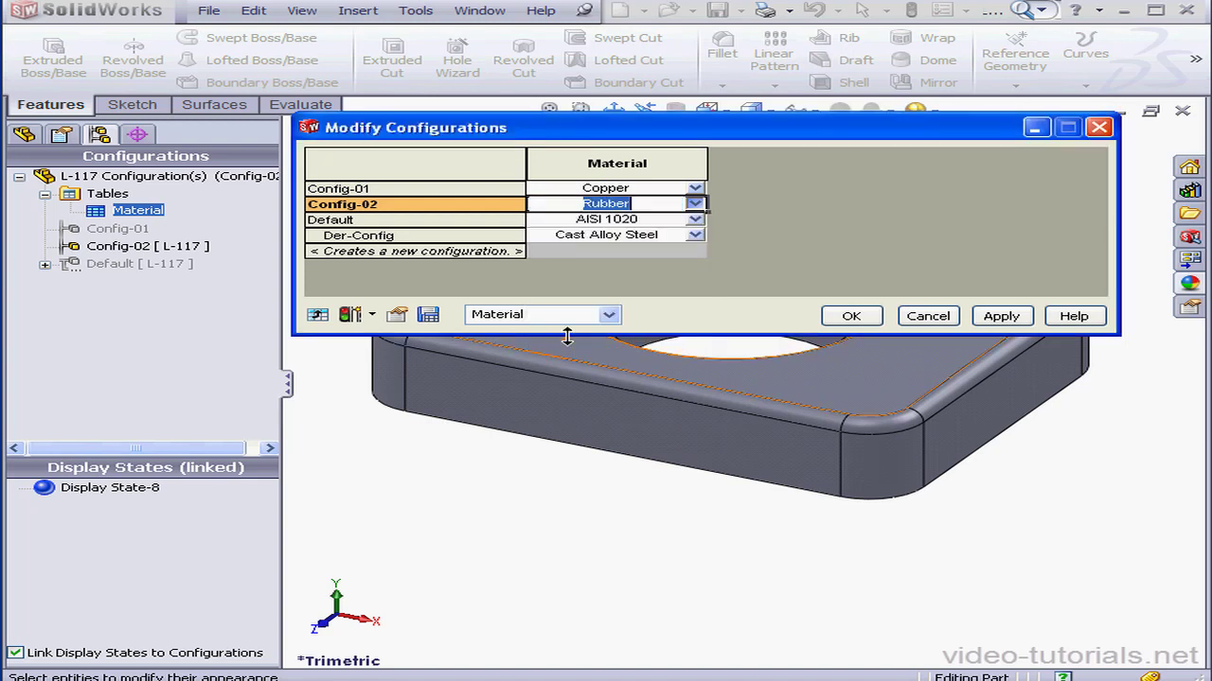
{"action": "left_click", "coordinate": [1001, 316]}
{"action": "left_click", "coordinate": [854, 316]}
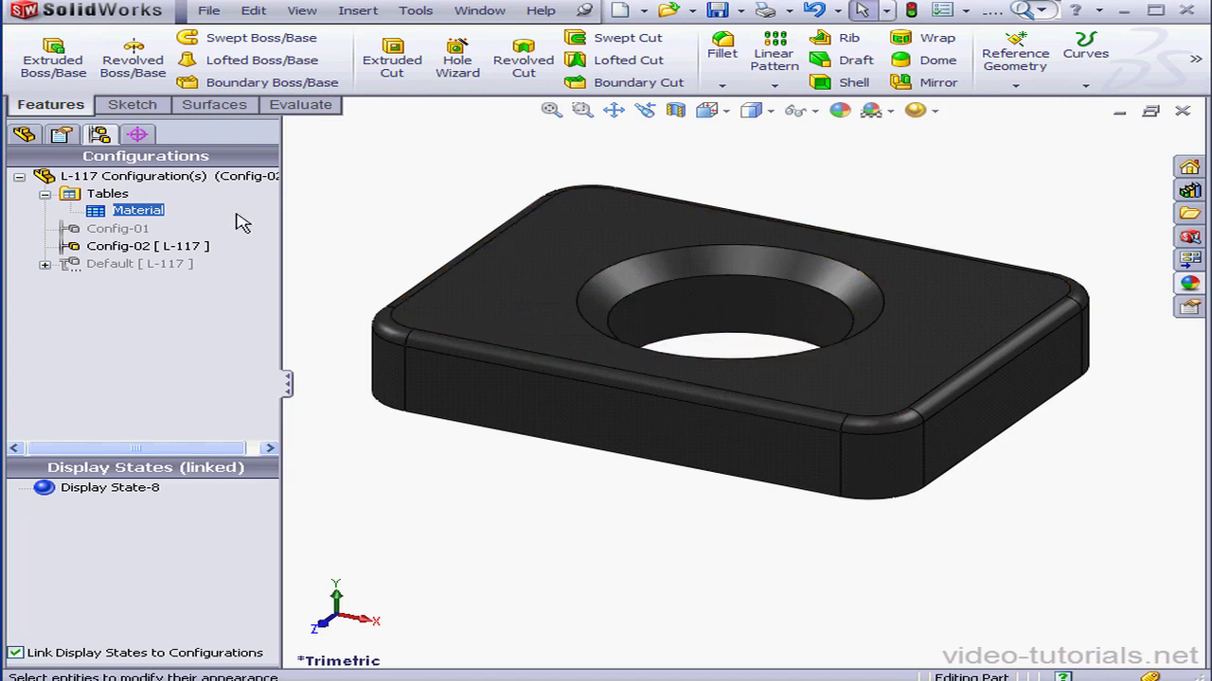
{"action": "double_click", "coordinate": [127, 232]}
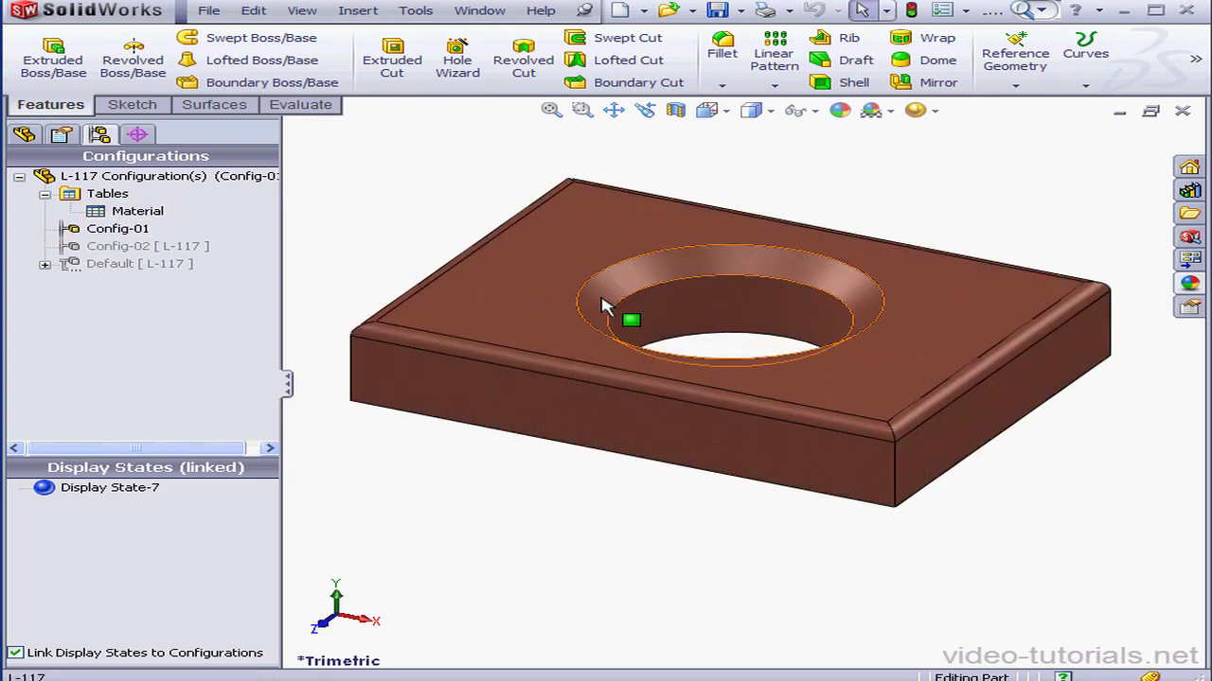
Activate the Default configuration and examine its mass properties.
{"action": "double_click", "coordinate": [126, 263]}
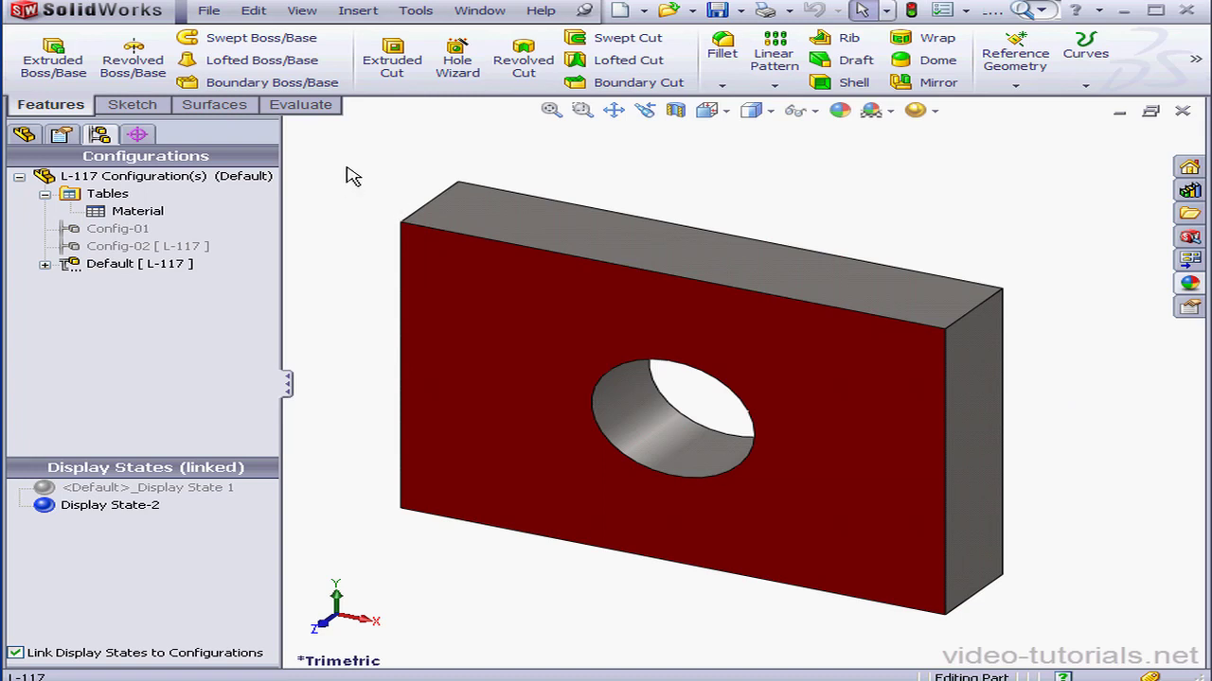
{"action": "left_click", "coordinate": [317, 106]}
{"action": "left_click", "coordinate": [190, 54]}
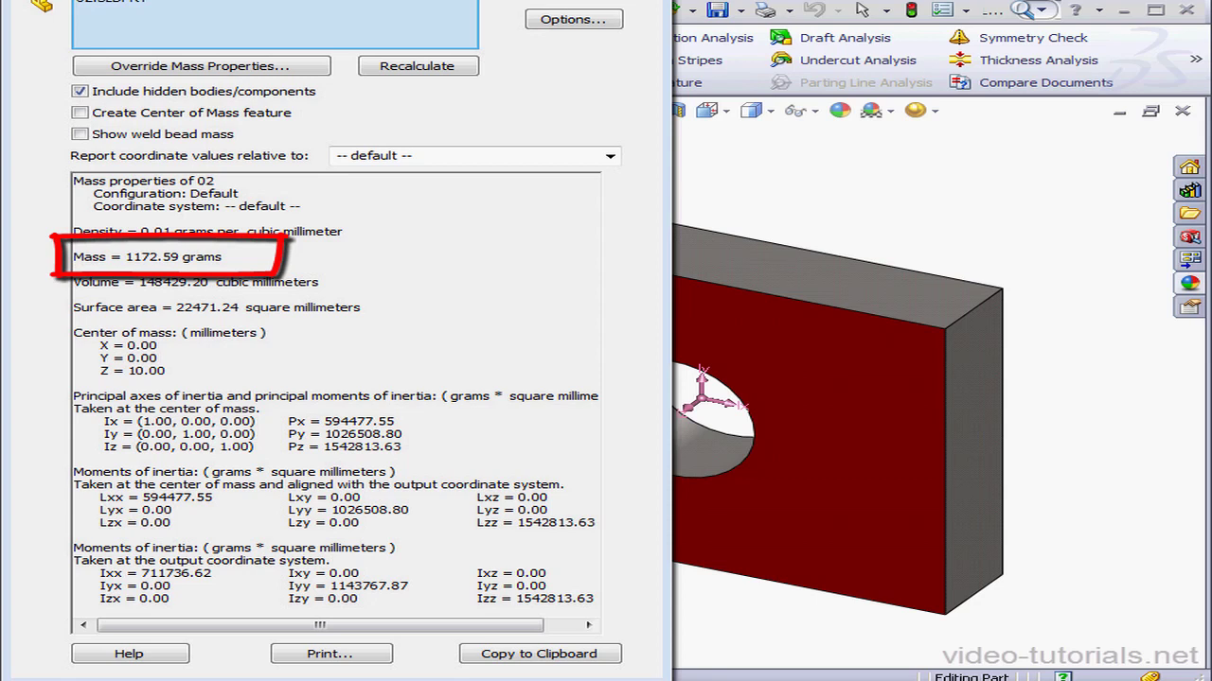
{"action": "left_click", "coordinate": [647, 1]}
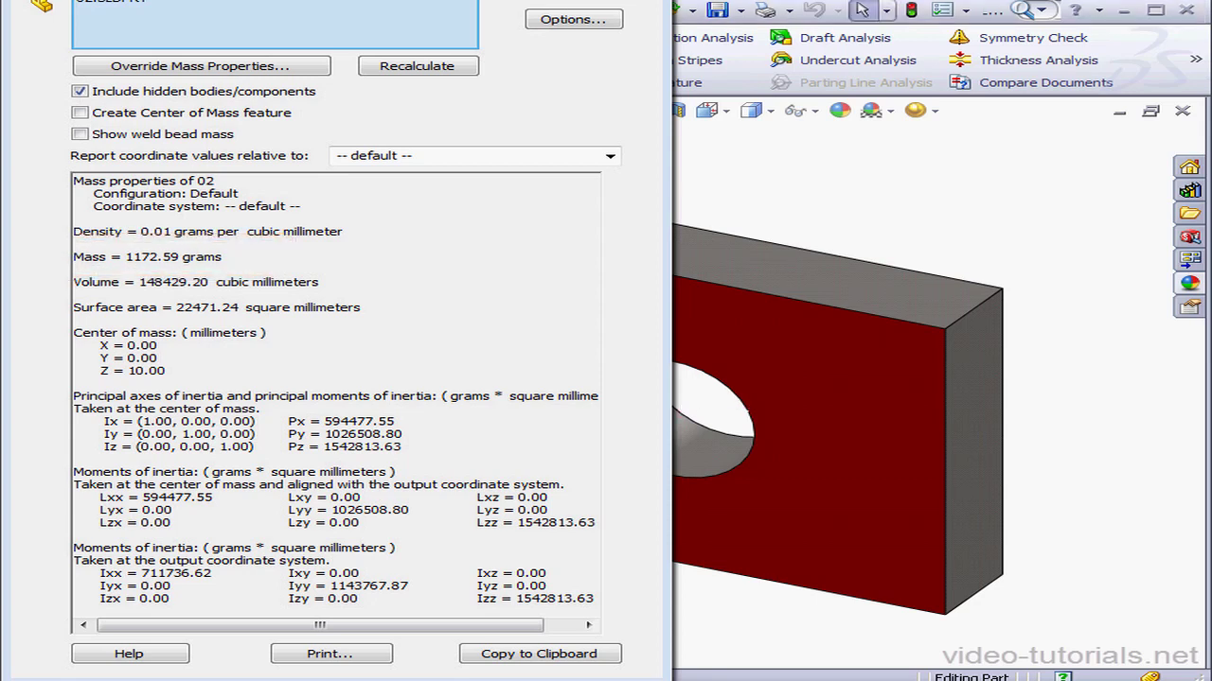
Activate Config-02 and Config-01 in turn and check the mass properties of each.
{"action": "double_click", "coordinate": [129, 246]}
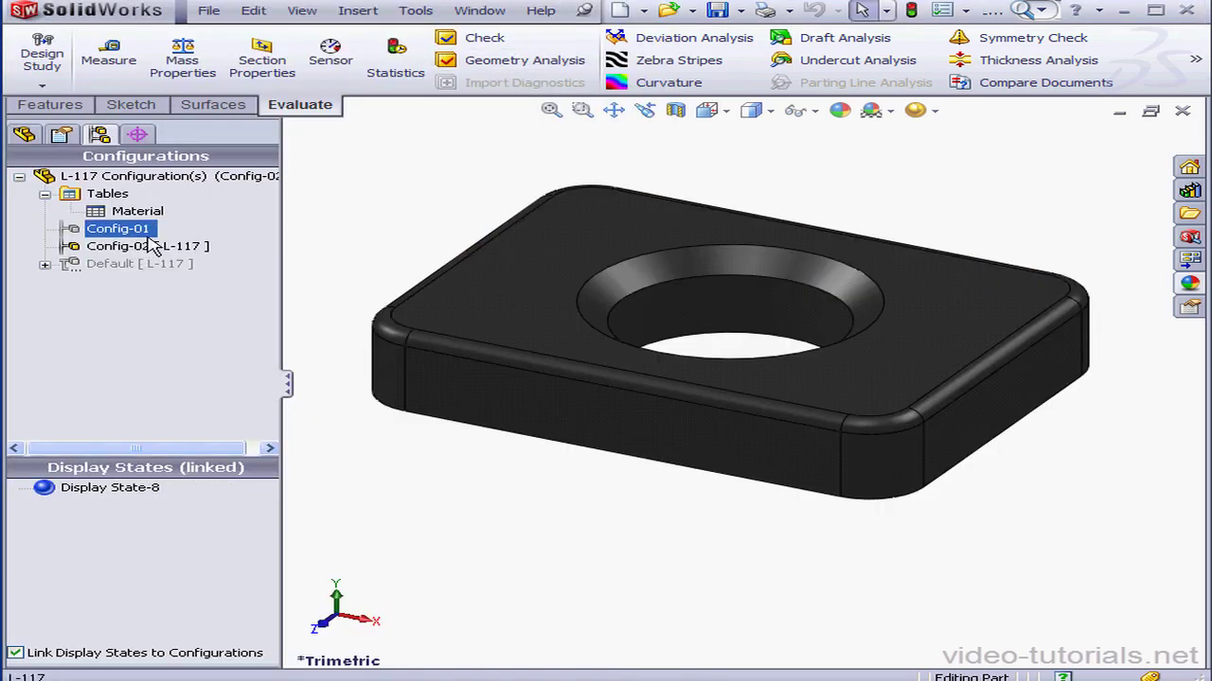
{"action": "left_click", "coordinate": [188, 59]}
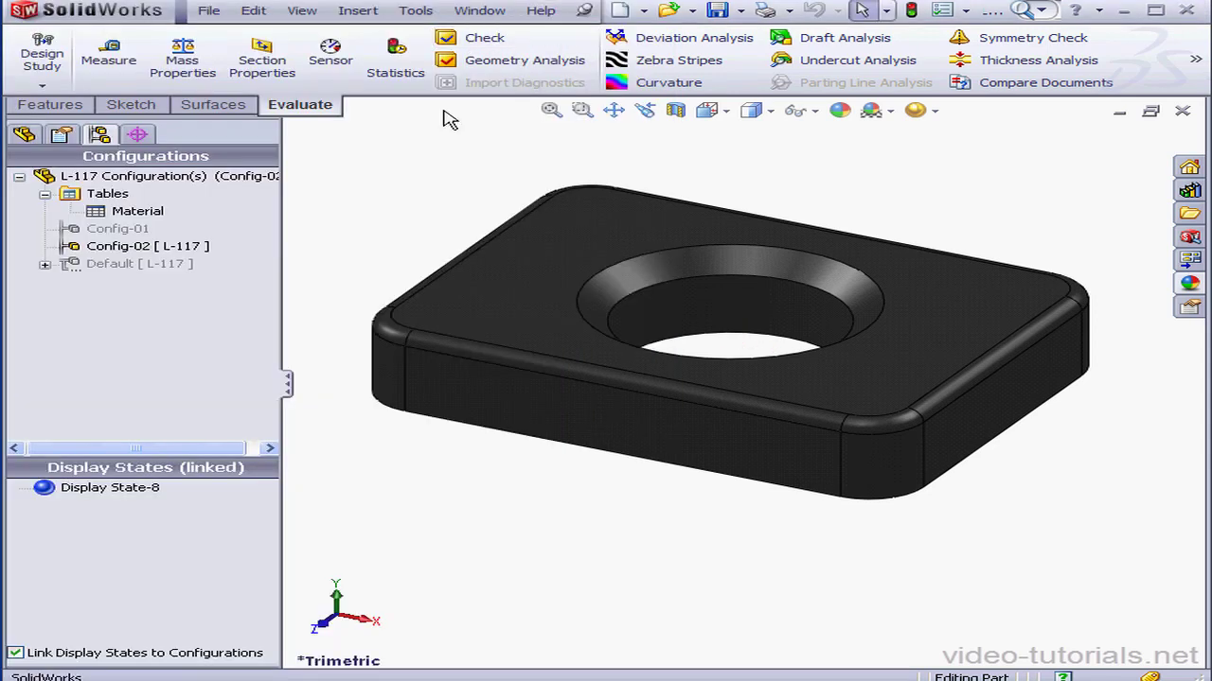
{"action": "left_click", "coordinate": [140, 230]}
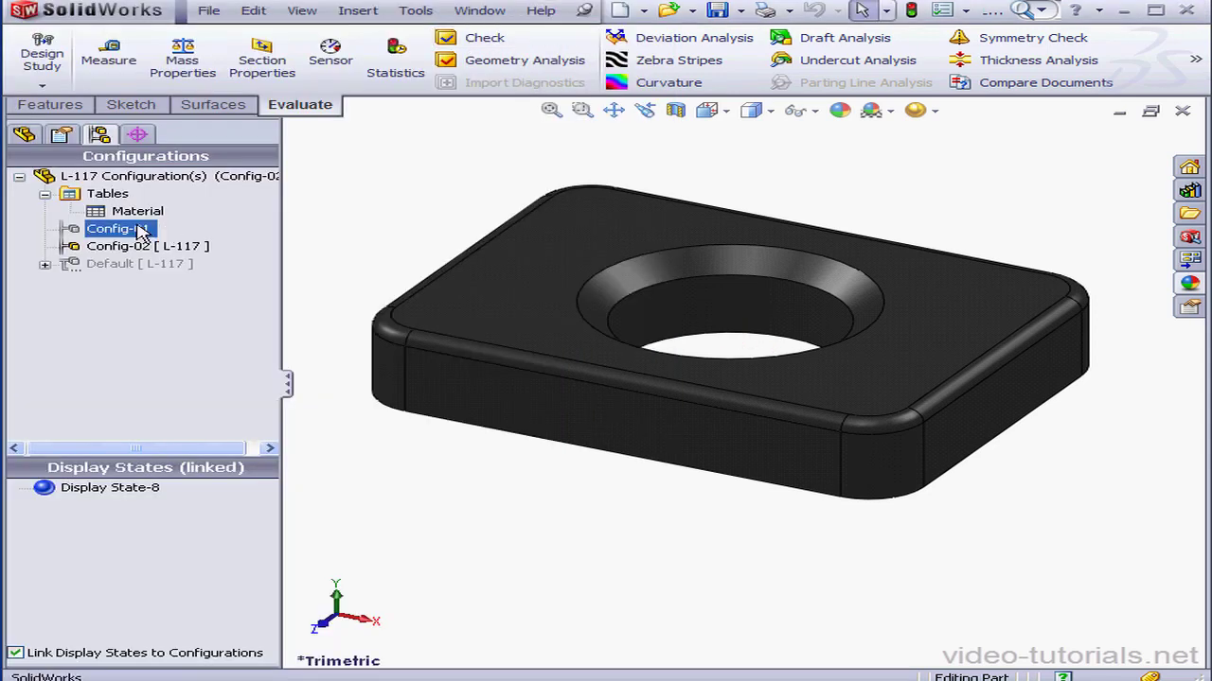
{"action": "double_click", "coordinate": [140, 230]}
{"action": "left_click", "coordinate": [182, 59]}
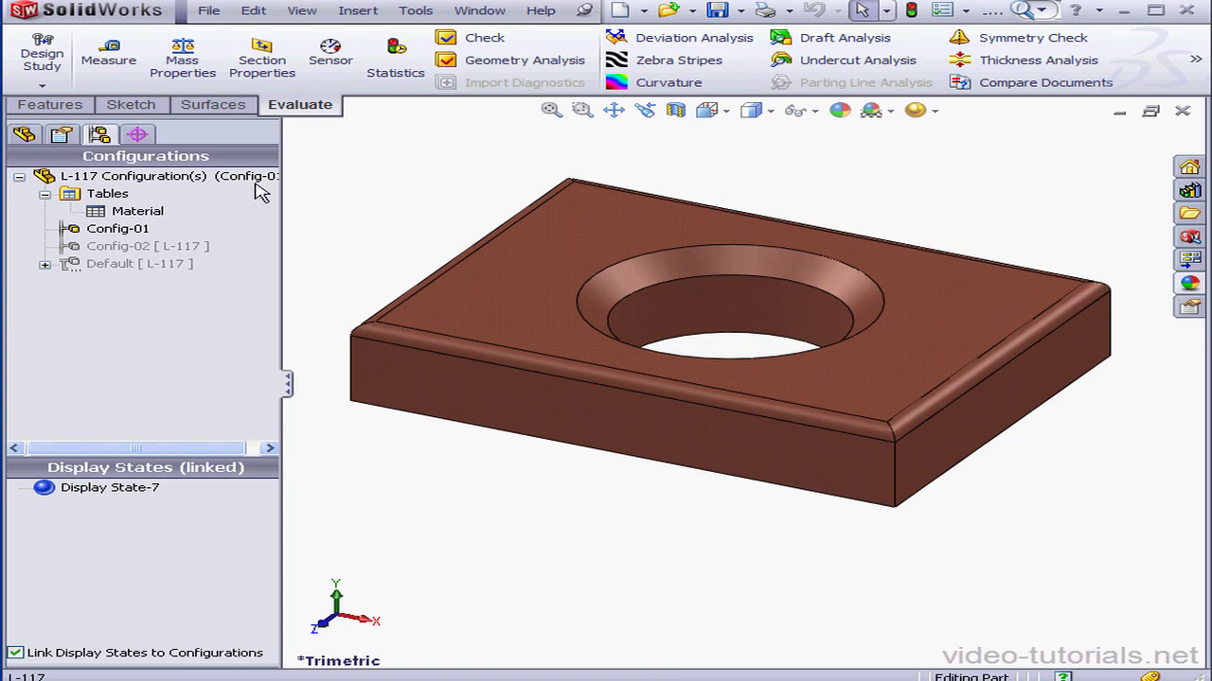
Activate the Default configuration, configure the Cut-Extrude1 feature as suppressed in Config-02 only, and accept the changes.
{"action": "double_click", "coordinate": [128, 264]}
{"action": "left_click", "coordinate": [161, 212]}
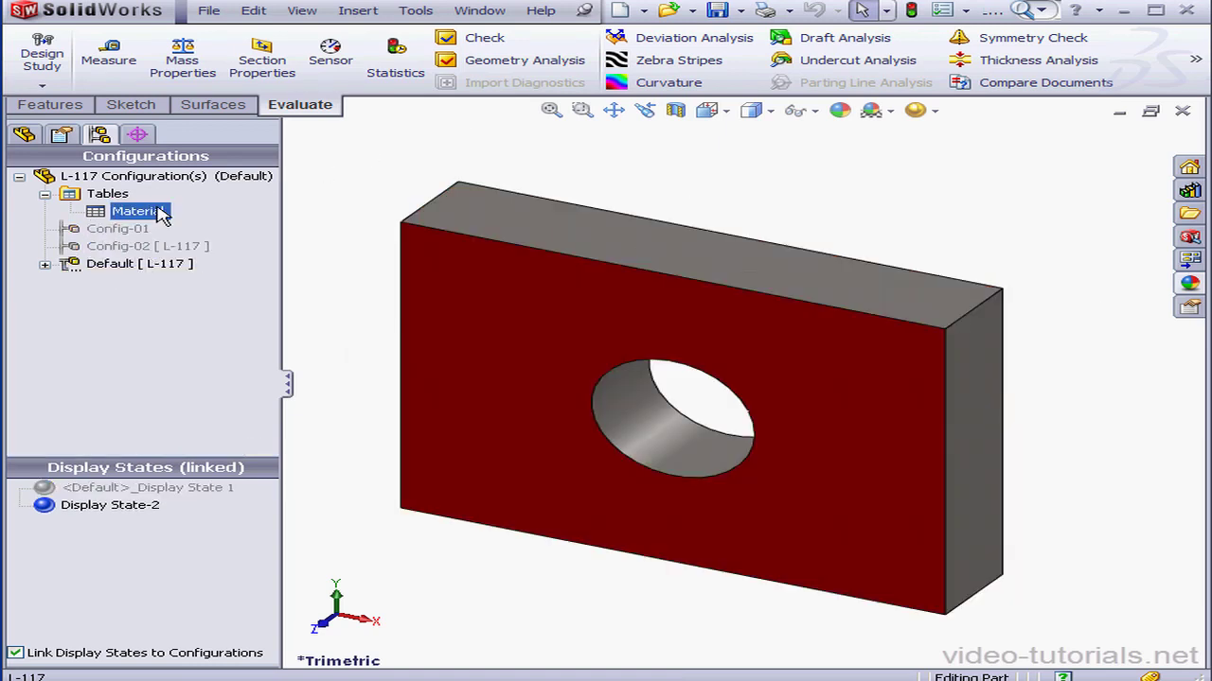
{"action": "left_click", "coordinate": [24, 135]}
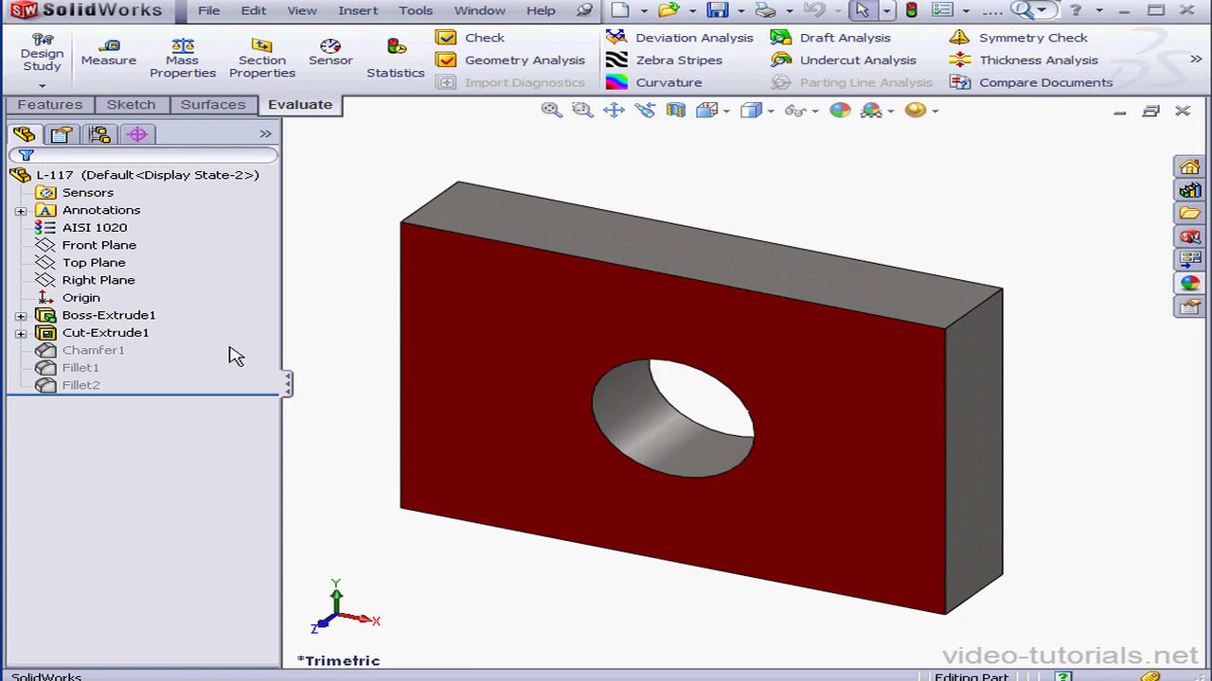
{"action": "left_click", "coordinate": [132, 336]}
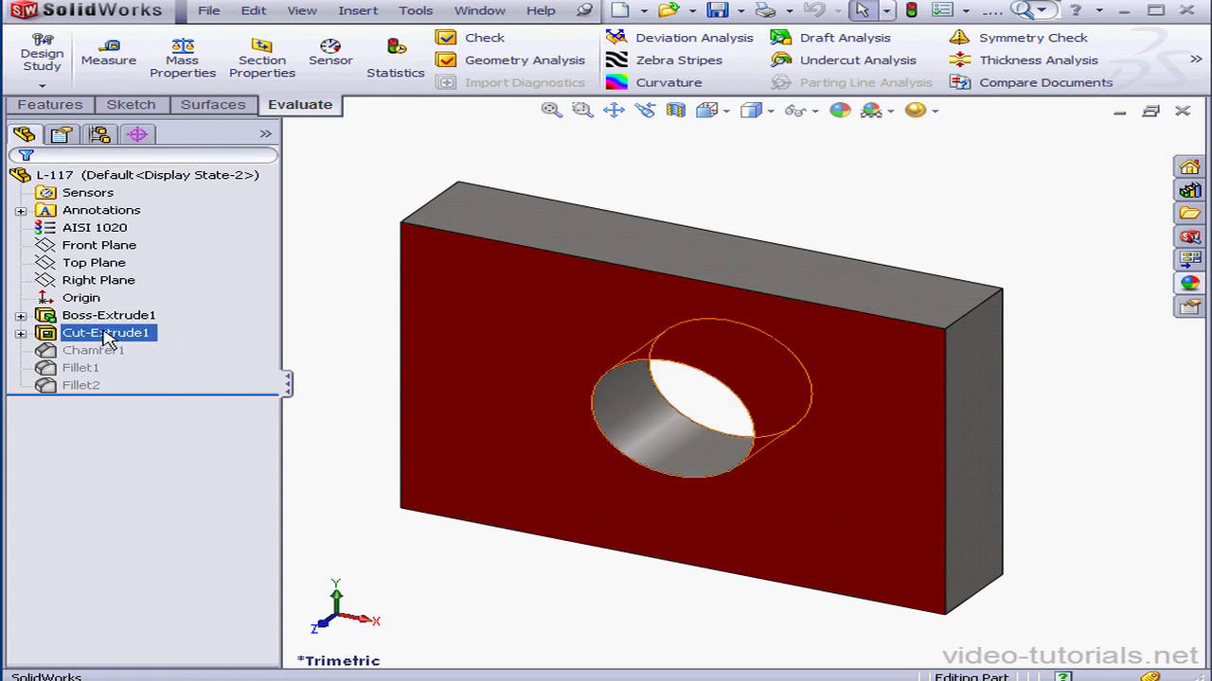
{"action": "right_click", "coordinate": [107, 338]}
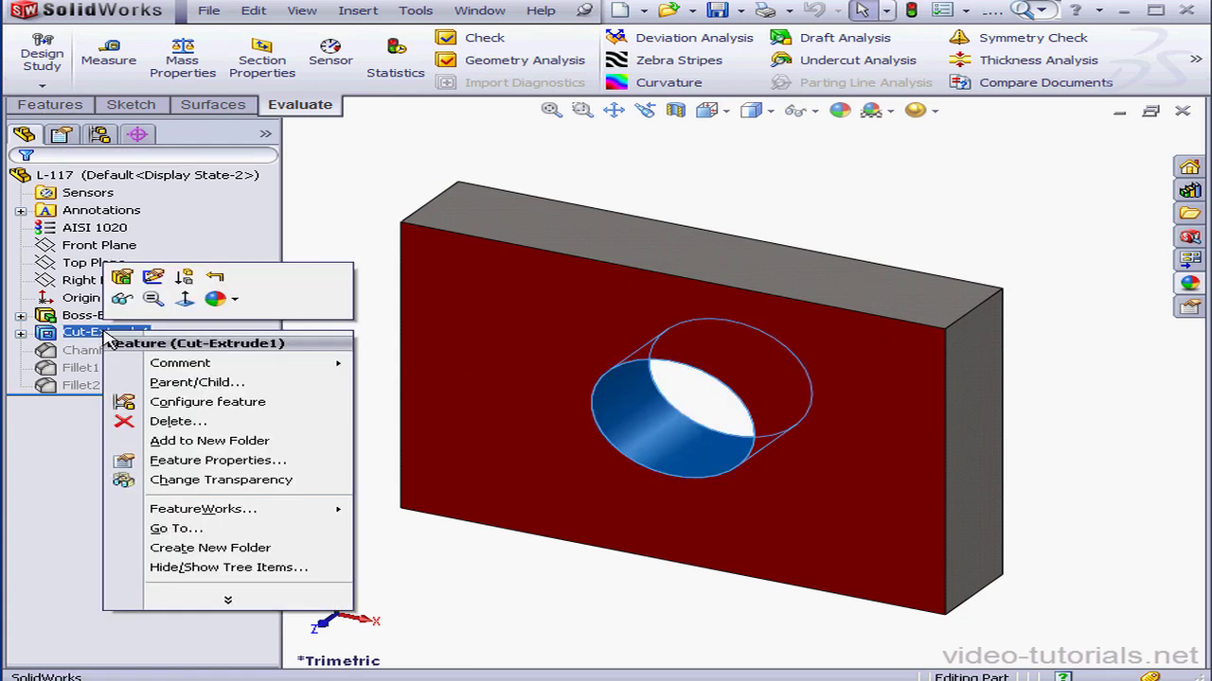
{"action": "left_click", "coordinate": [218, 404]}
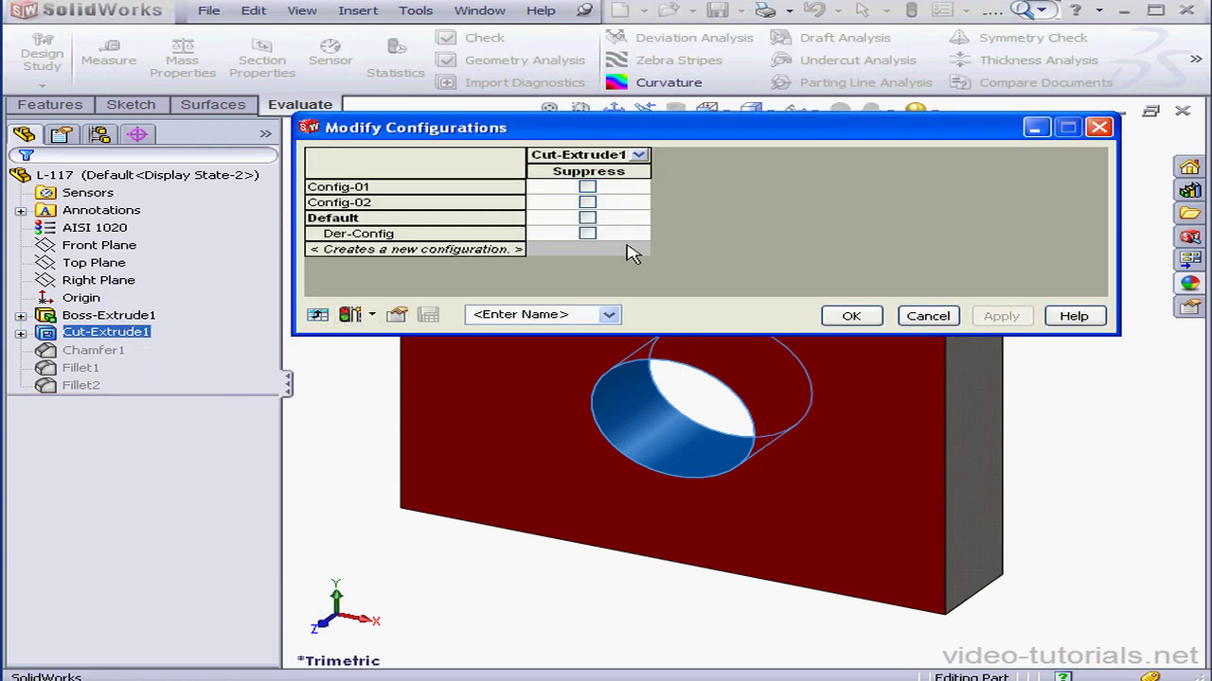
{"action": "left_click", "coordinate": [588, 202]}
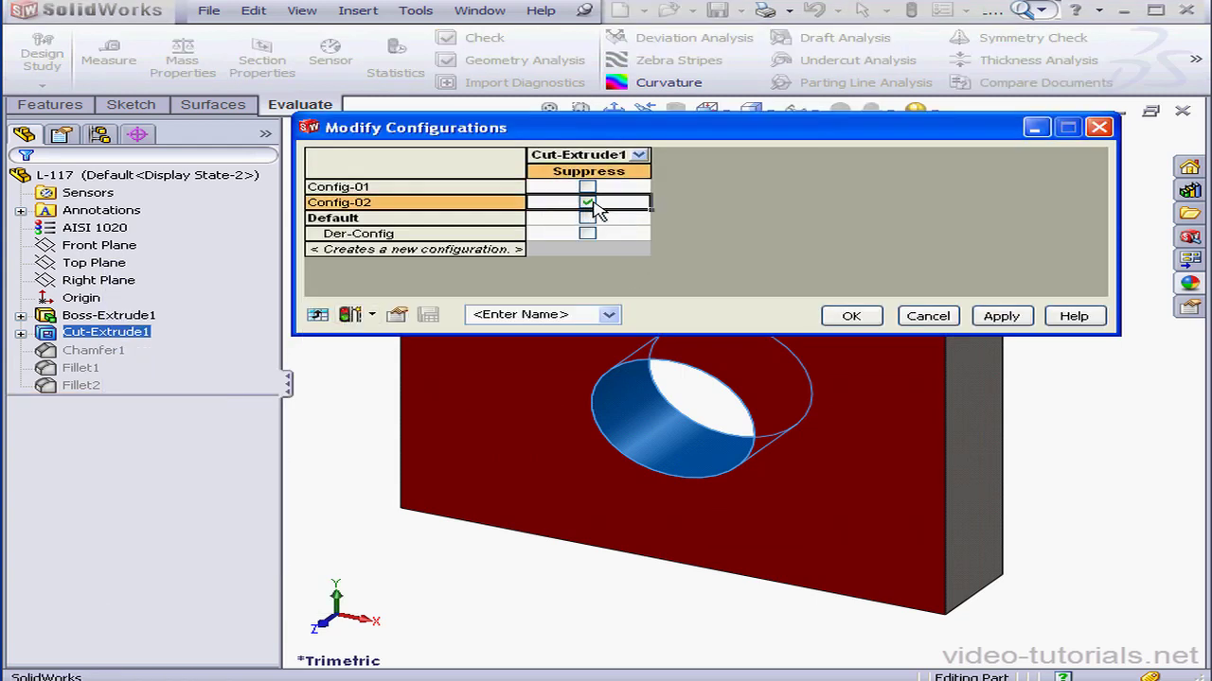
{"action": "left_click", "coordinate": [599, 205]}
{"action": "left_click", "coordinate": [640, 155]}
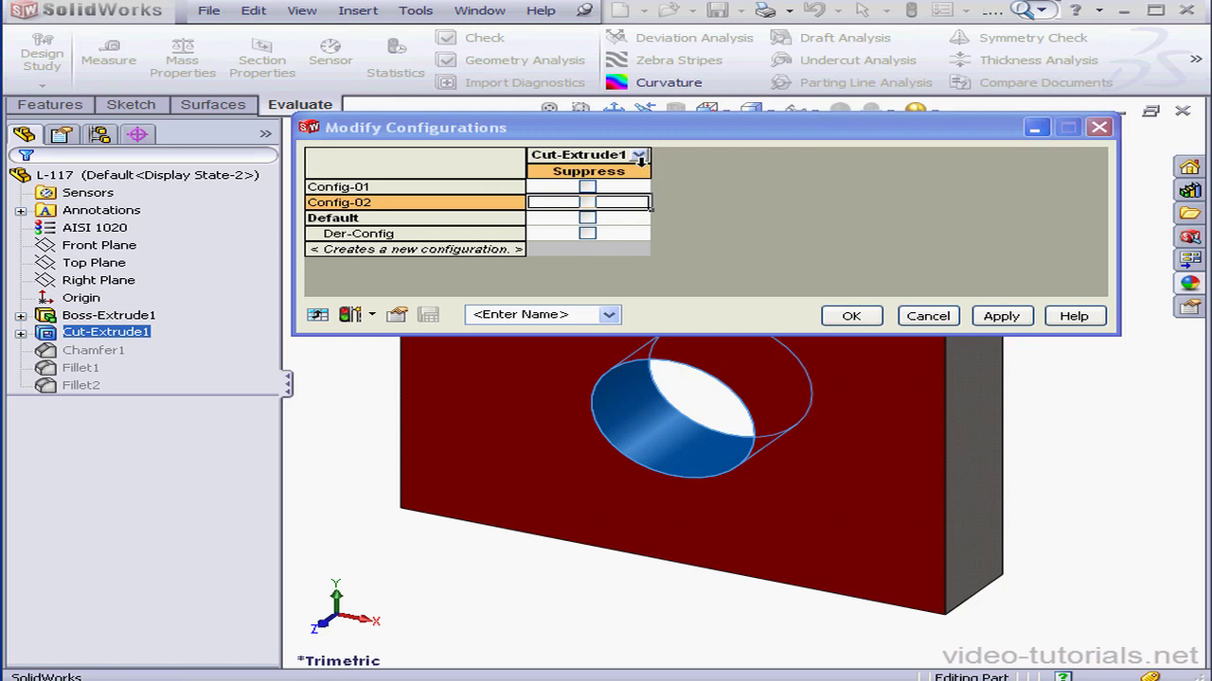
{"action": "left_click", "coordinate": [596, 206]}
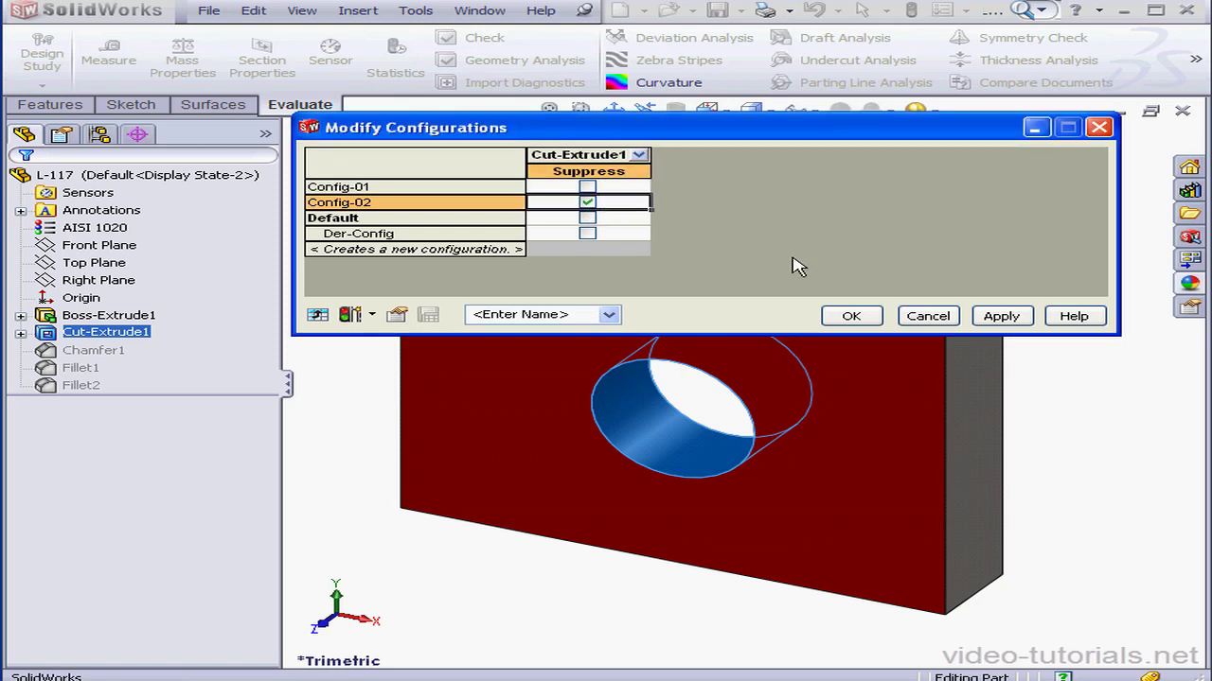
{"action": "left_click", "coordinate": [1001, 317]}
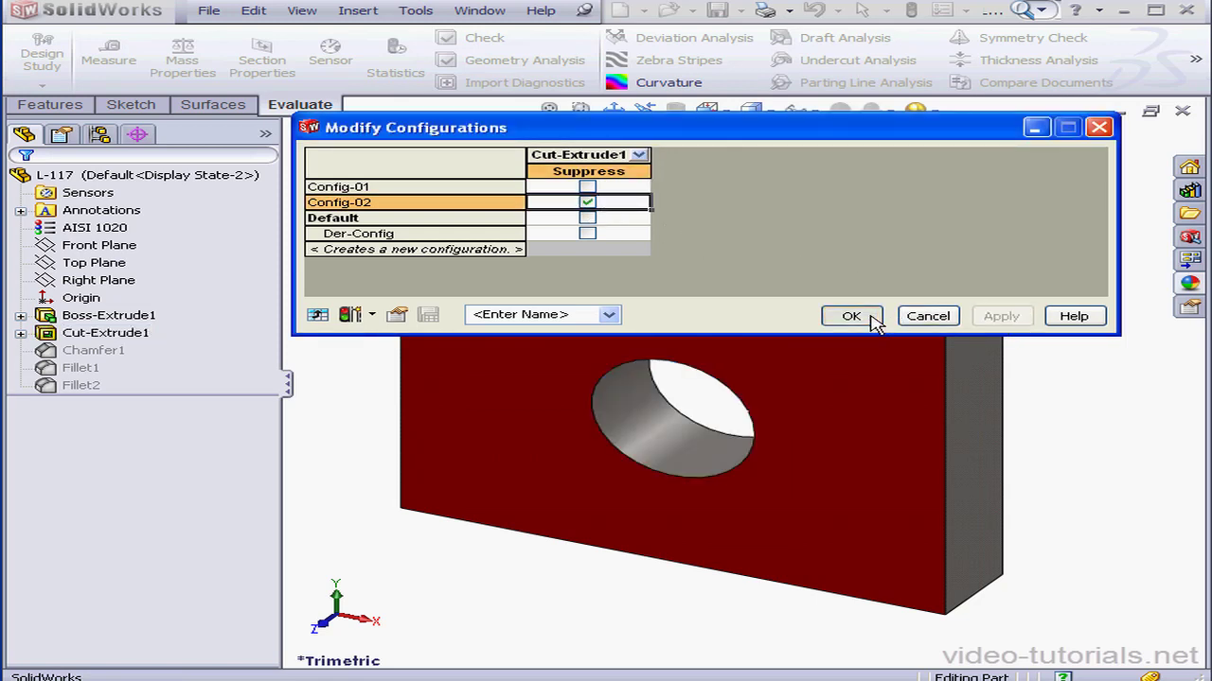
{"action": "left_click", "coordinate": [871, 318]}
Configure Sketch2 under Cut-Extrude1, setting dimension D1 to 50 mm in Config-01 and 10 mm in Default.
{"action": "left_click", "coordinate": [105, 333]}
{"action": "left_click", "coordinate": [21, 334]}
{"action": "left_click", "coordinate": [114, 350]}
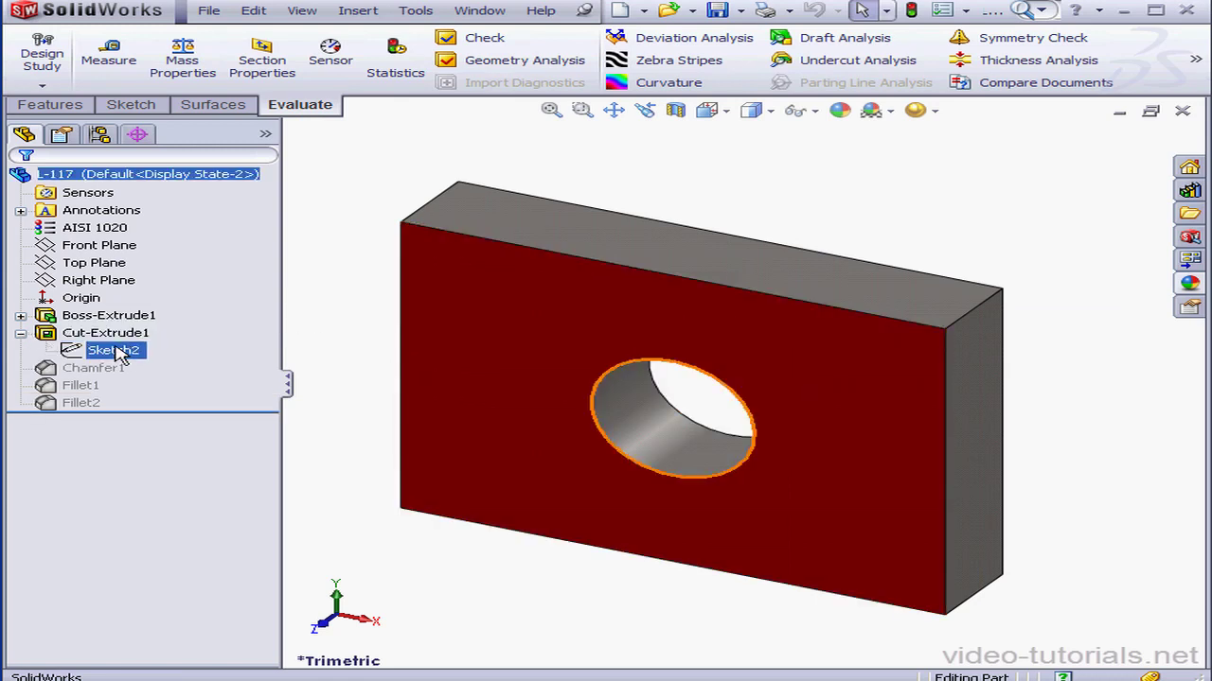
{"action": "right_click", "coordinate": [105, 350]}
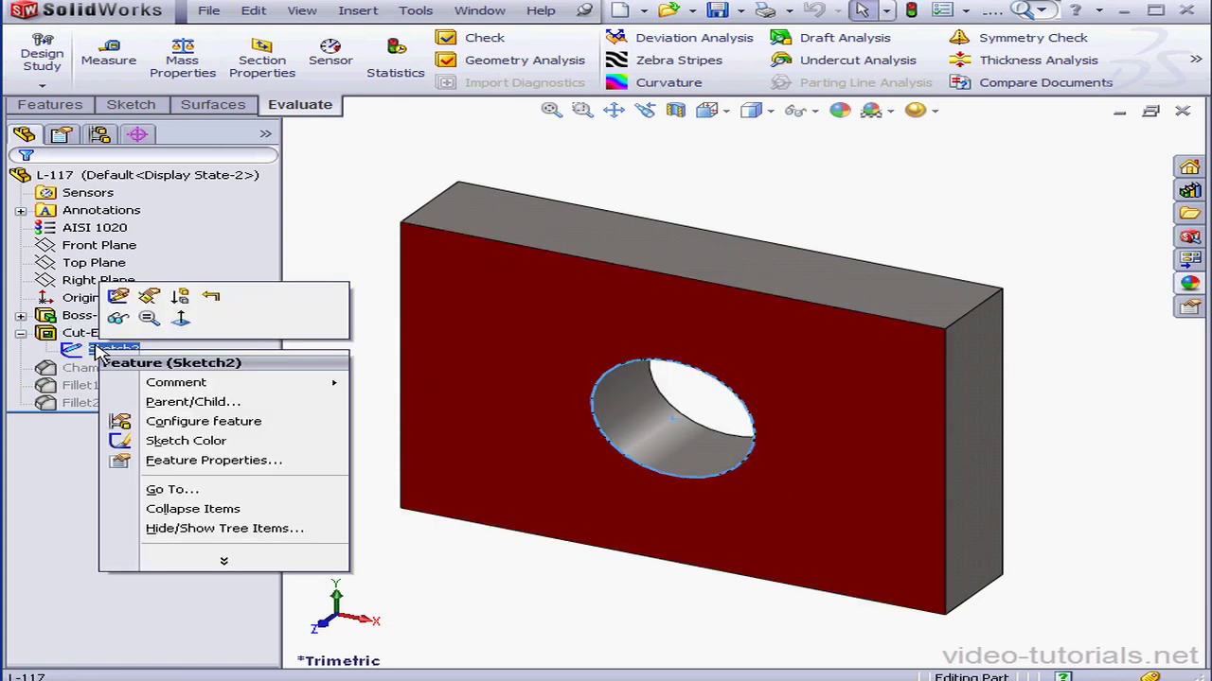
{"action": "left_click", "coordinate": [194, 428]}
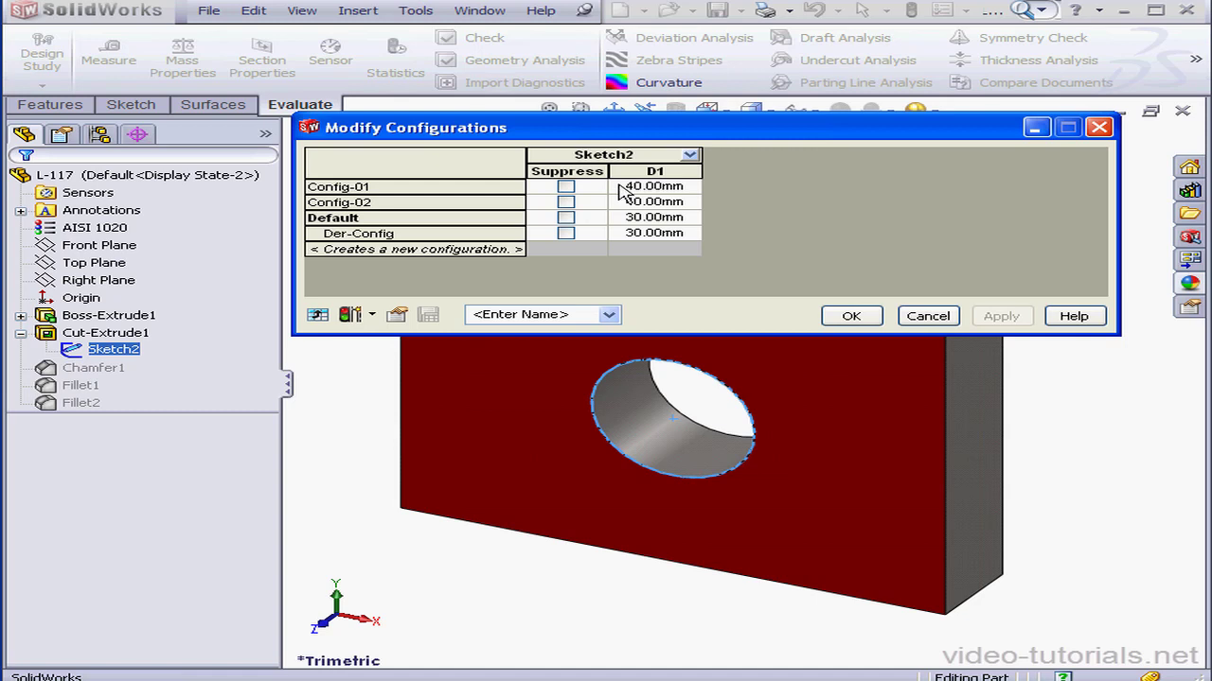
{"action": "left_click", "coordinate": [643, 188]}
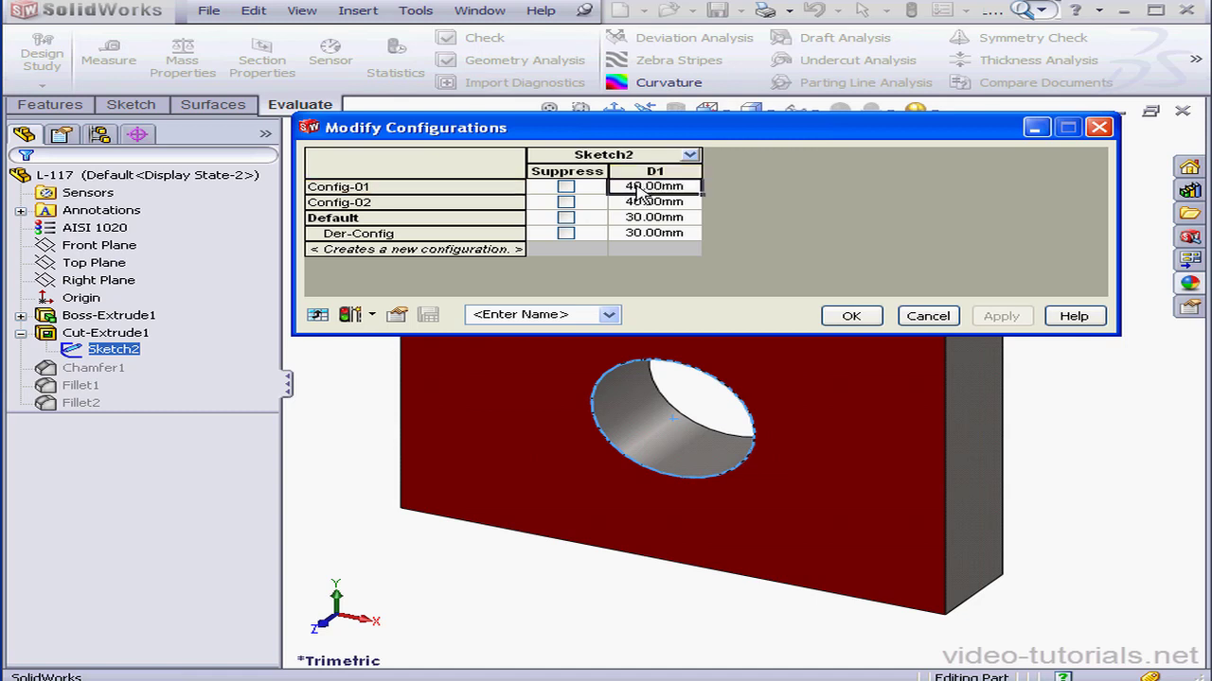
{"action": "left_click", "coordinate": [638, 187]}
{"action": "key", "text": "Delete"}
{"action": "type", "text": "5"}
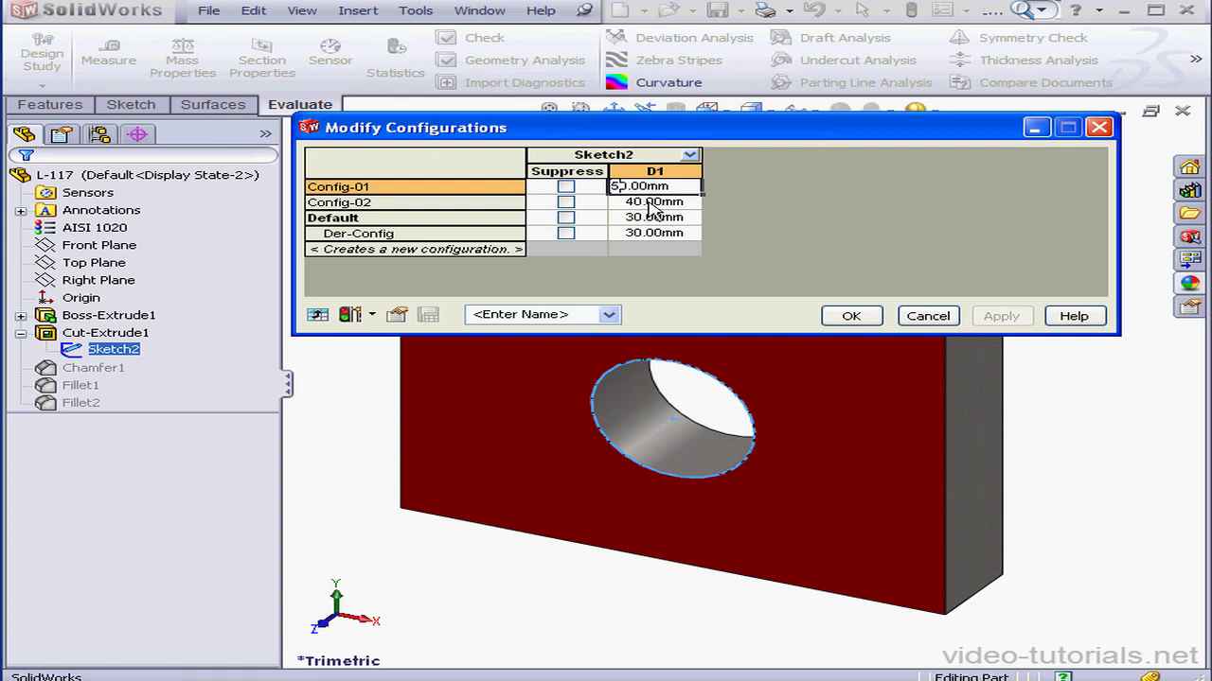
{"action": "left_click", "coordinate": [639, 218]}
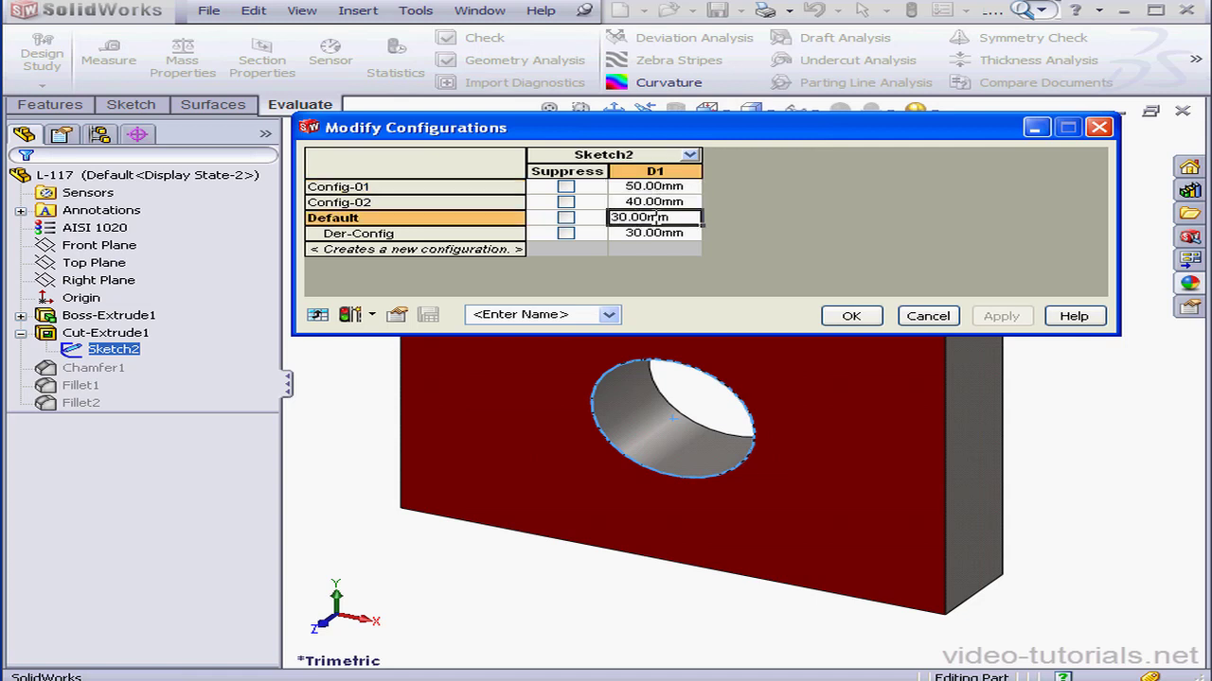
{"action": "key", "text": "Delete"}
{"action": "type", "text": "1"}
{"action": "left_click", "coordinate": [678, 238]}
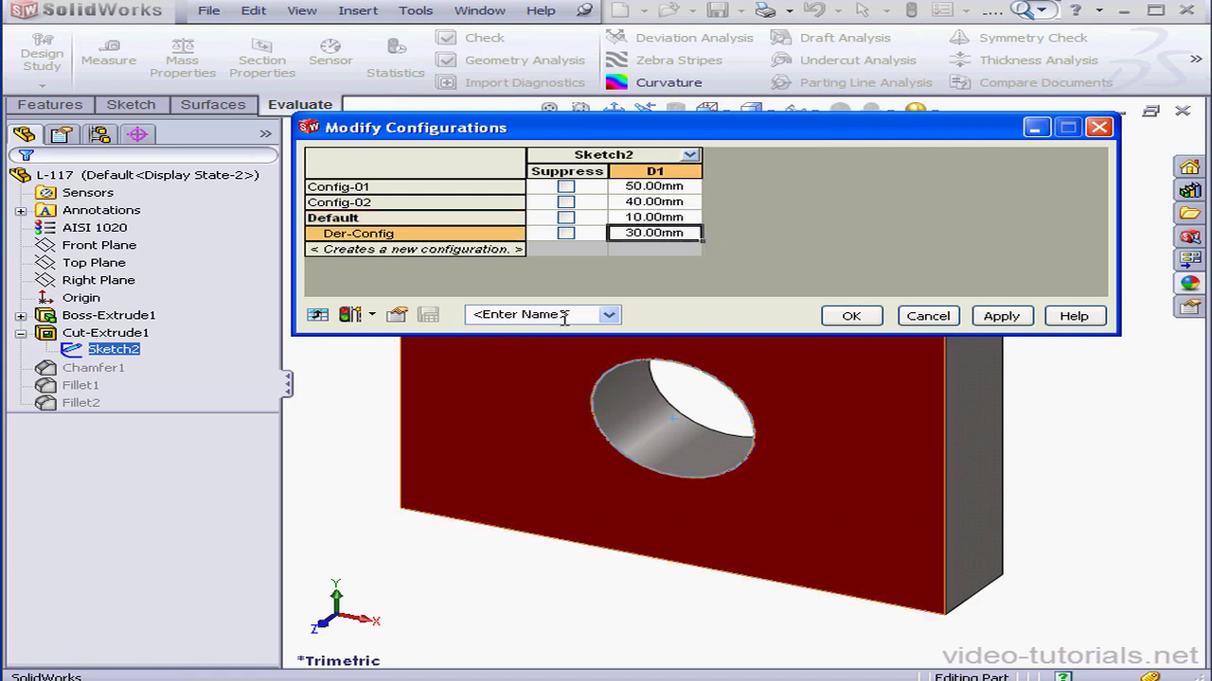
Save the Sketch2 configuration table under the name HoleD and accept it.
{"action": "left_click", "coordinate": [564, 316]}
{"action": "type", "text": "HoleD"}
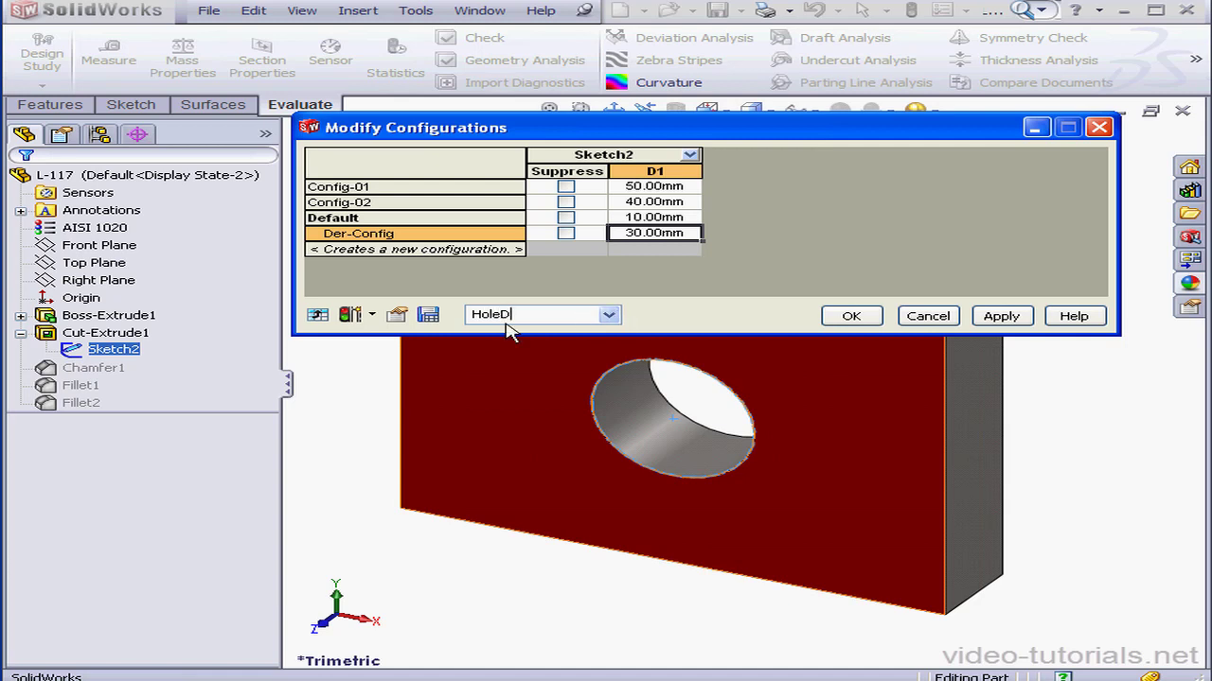
{"action": "left_click", "coordinate": [428, 314]}
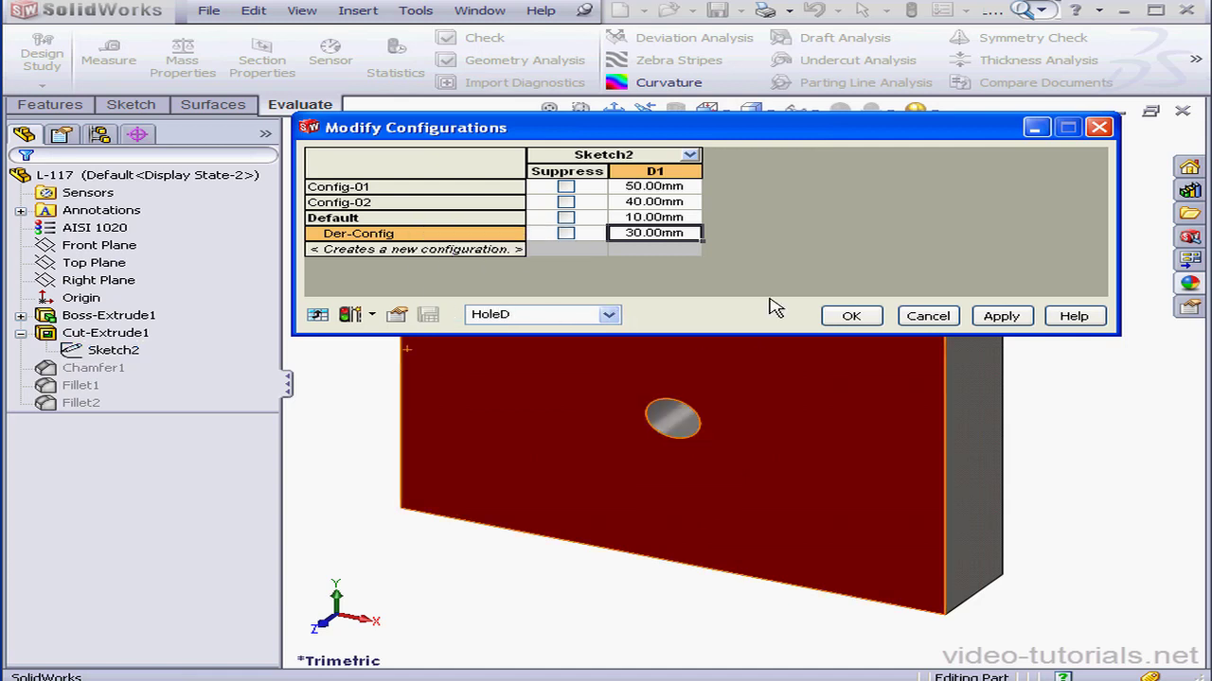
{"action": "left_click", "coordinate": [854, 316]}
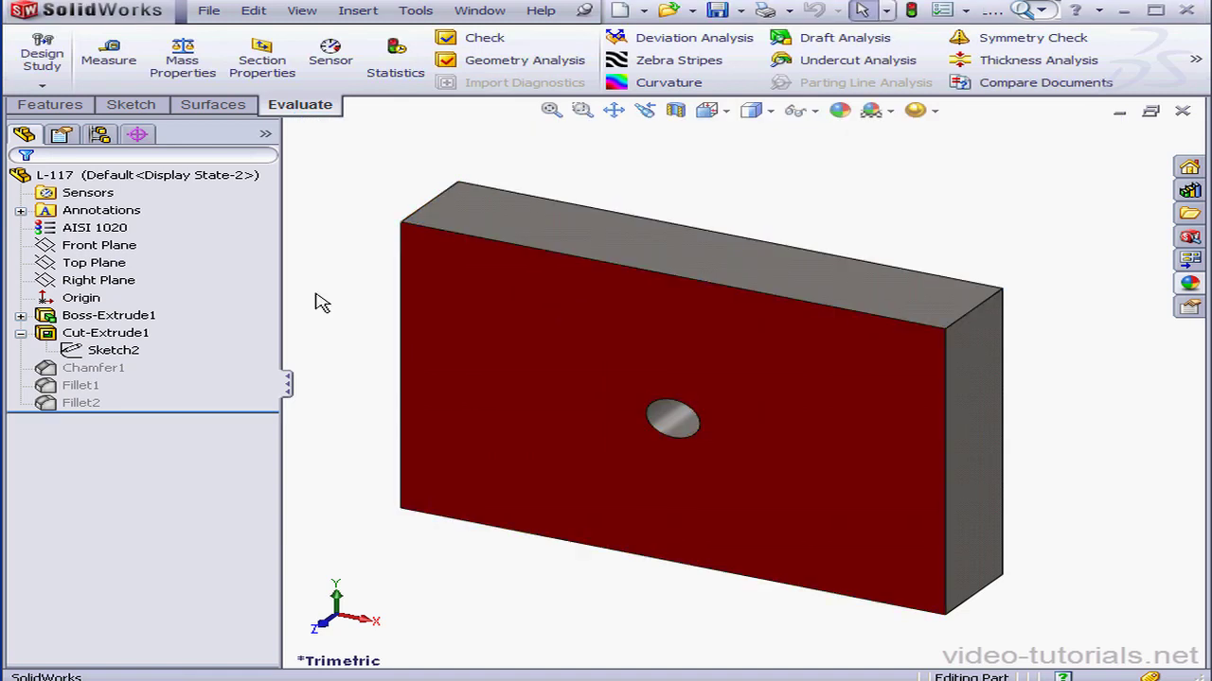
Open the saved HoleD table from the configuration list to review its values, and close it without changes.
{"action": "left_click", "coordinate": [101, 135]}
{"action": "left_click", "coordinate": [125, 235]}
{"action": "left_click", "coordinate": [121, 220]}
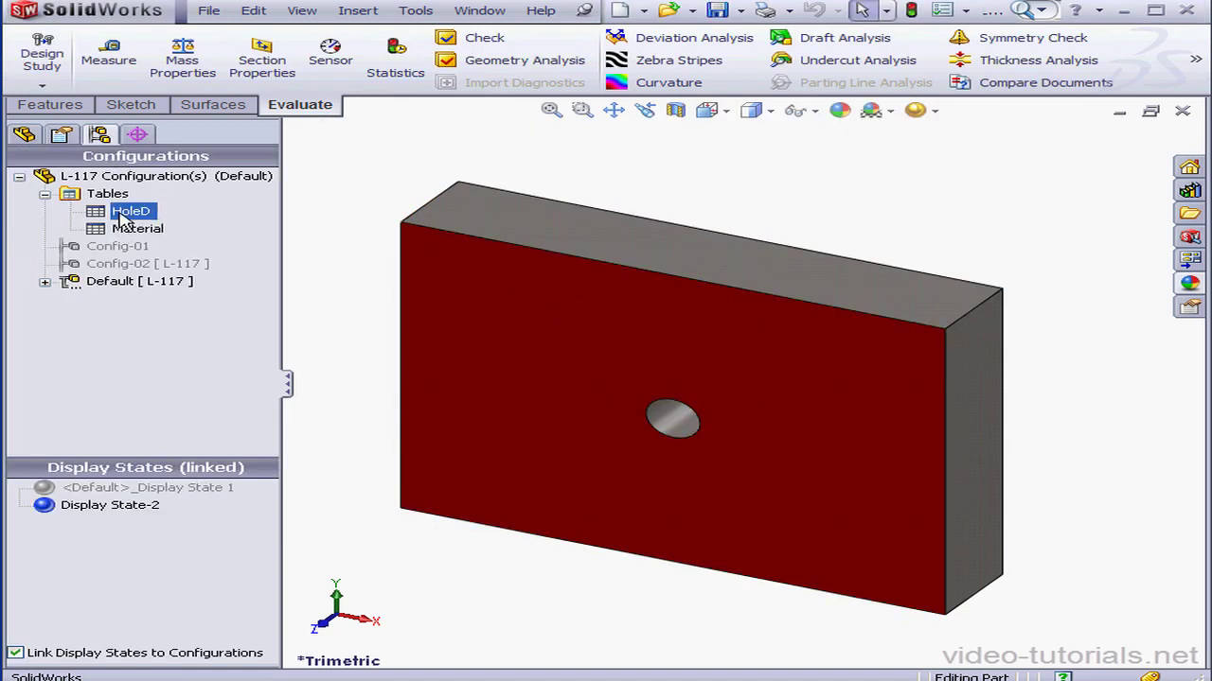
{"action": "double_click", "coordinate": [127, 212]}
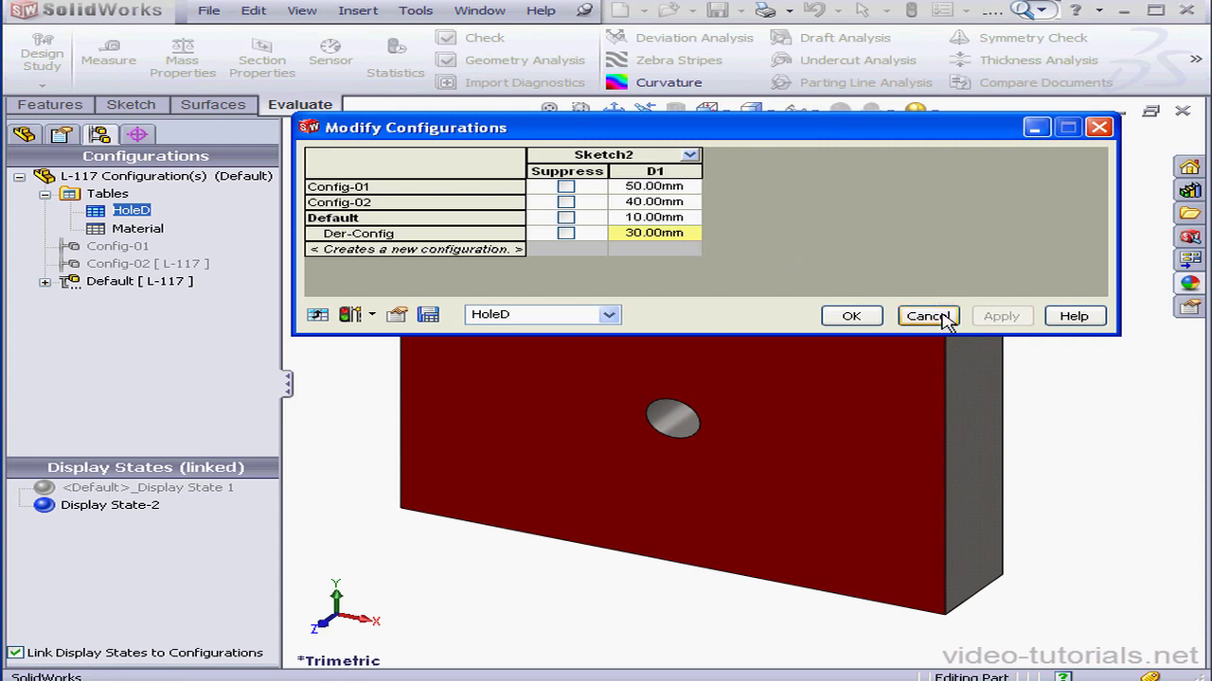
{"action": "left_click", "coordinate": [926, 317]}
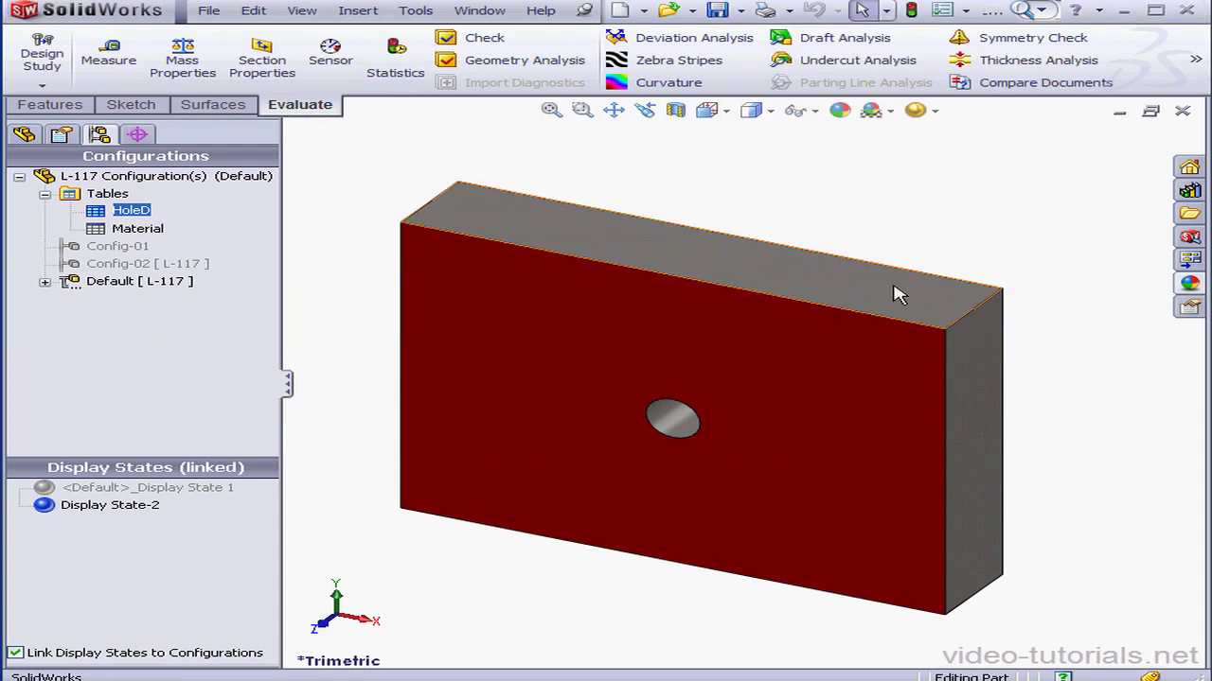